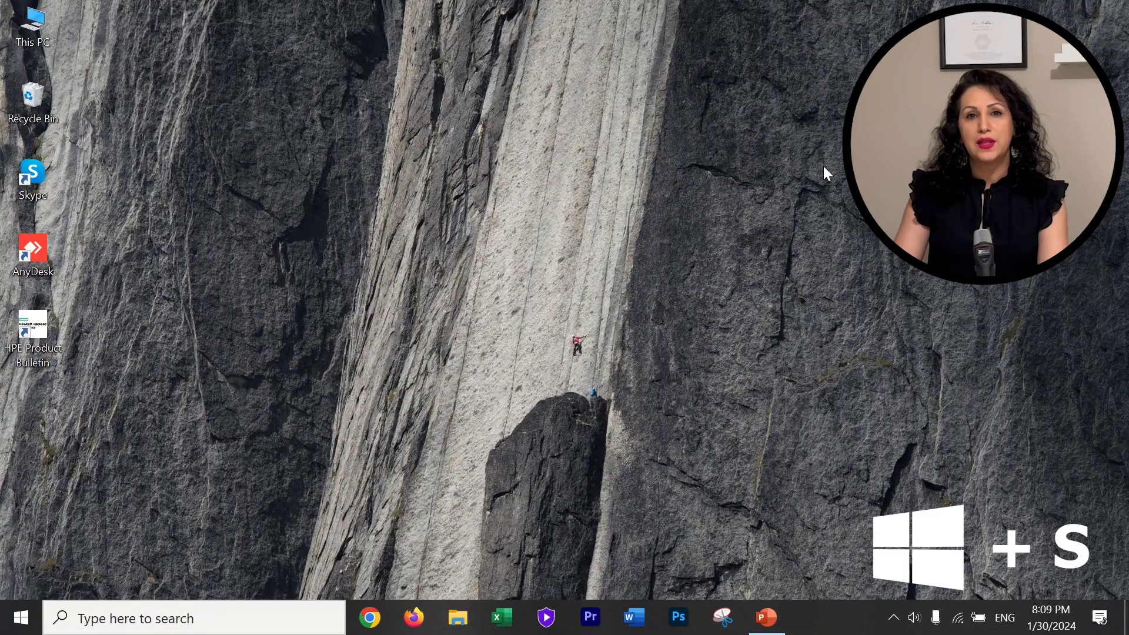
Search for cmd and launch Command Prompt as administrator, opening at system32
key("super+s")
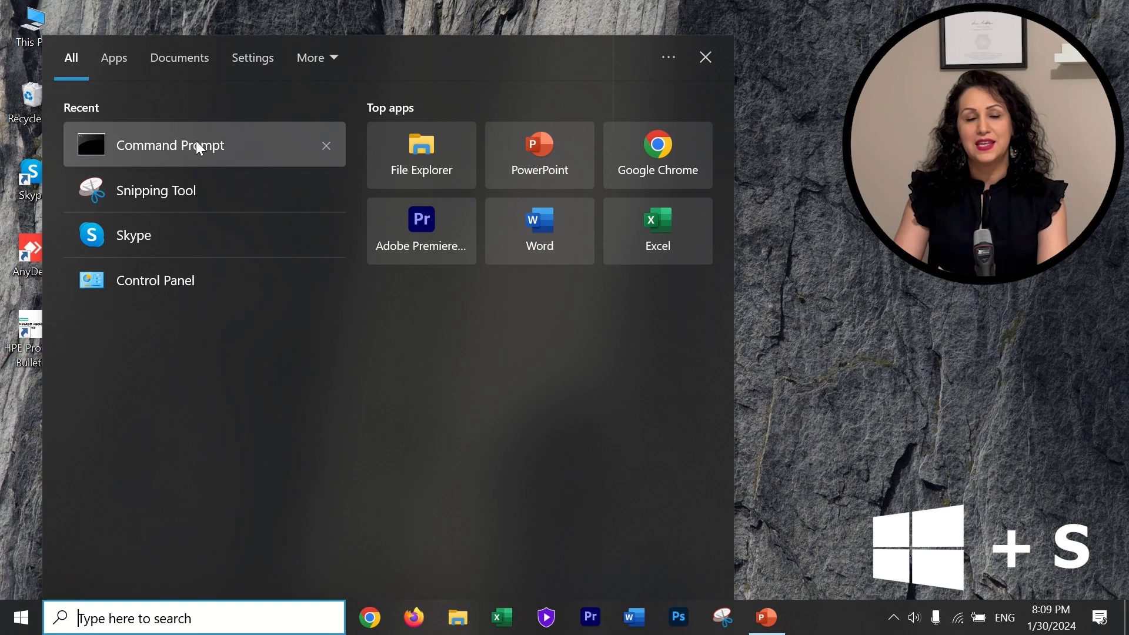
right_click(197, 145)
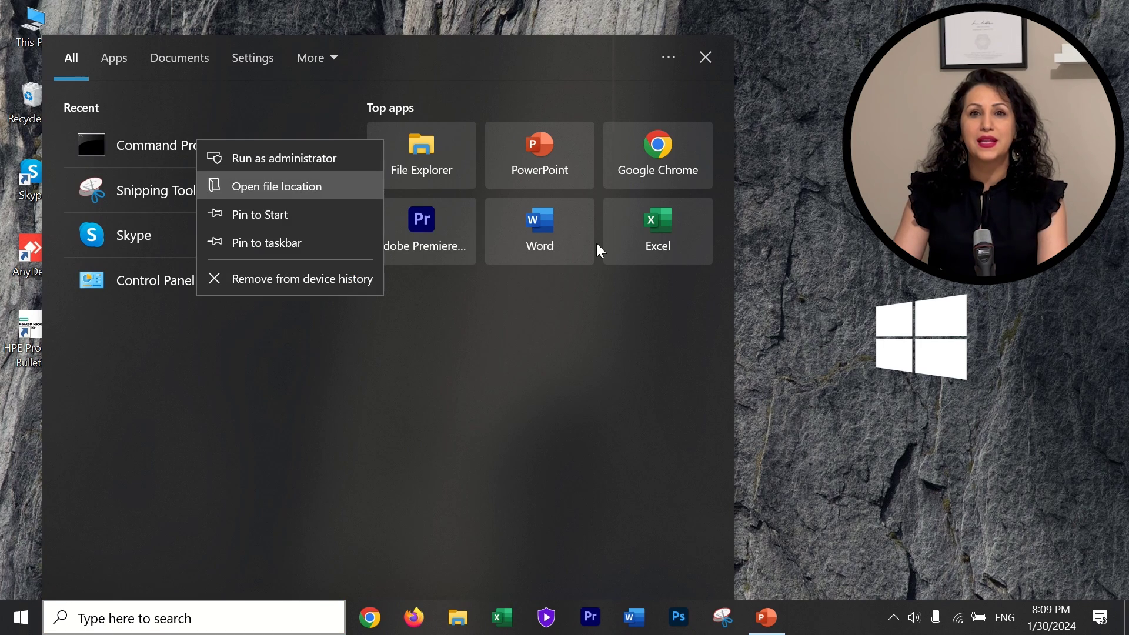
left_click(913, 291)
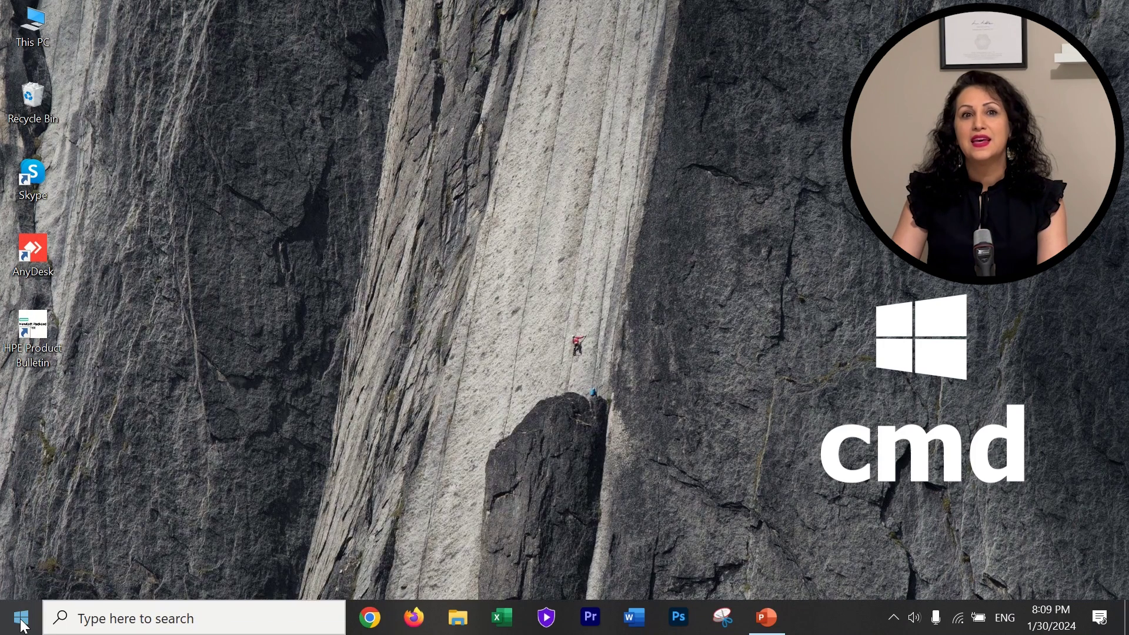
left_click(55, 625)
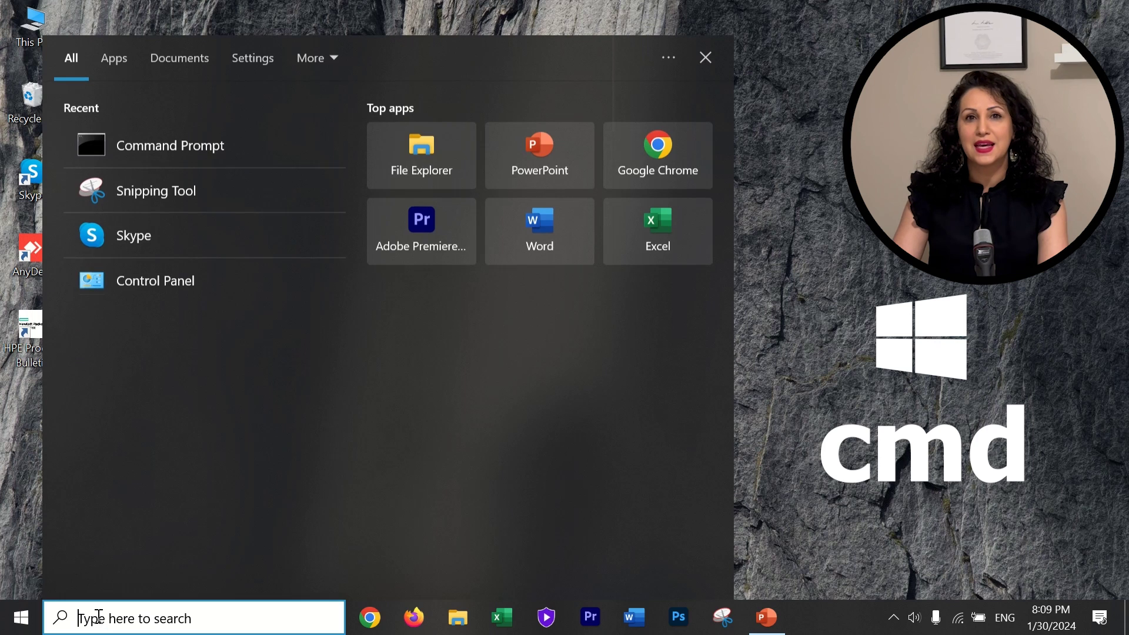
type("cmd")
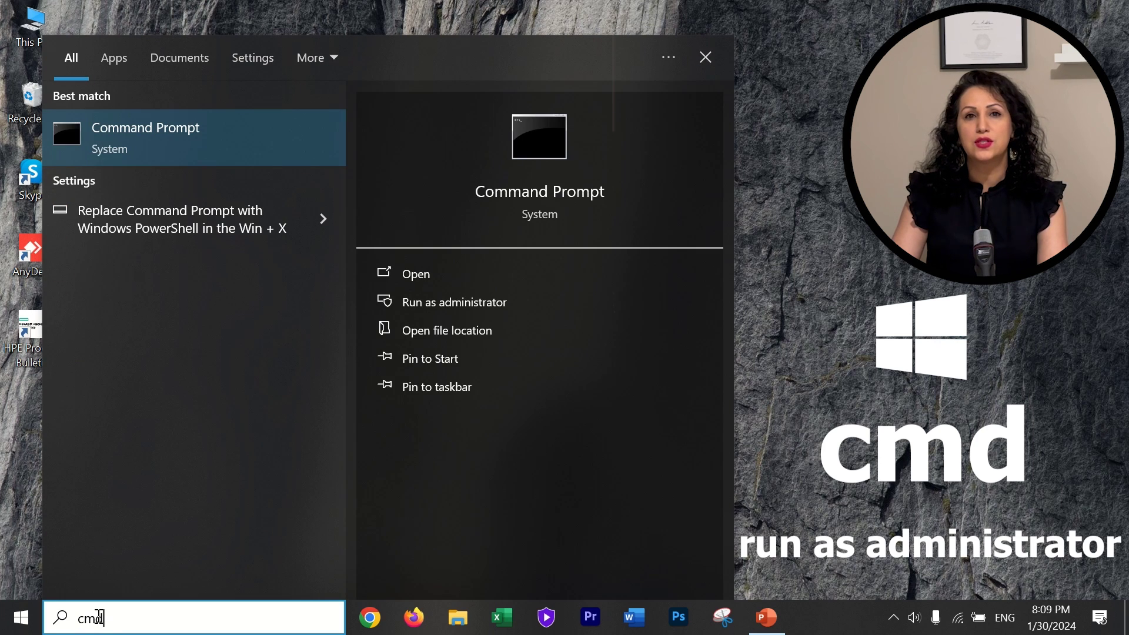
right_click(153, 124)
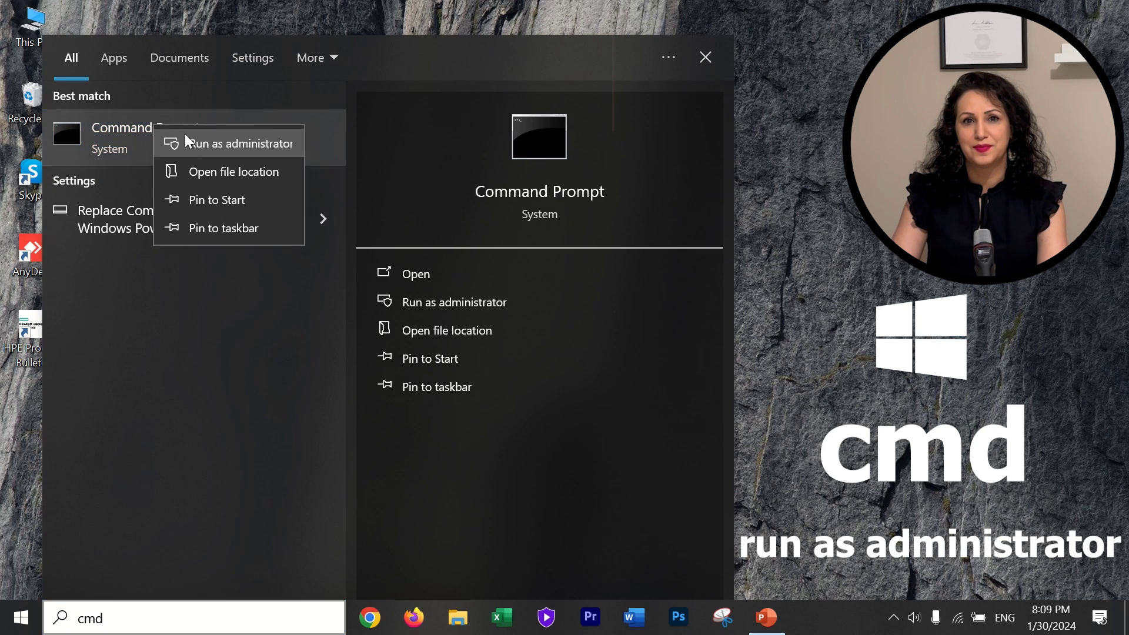
key("Escape")
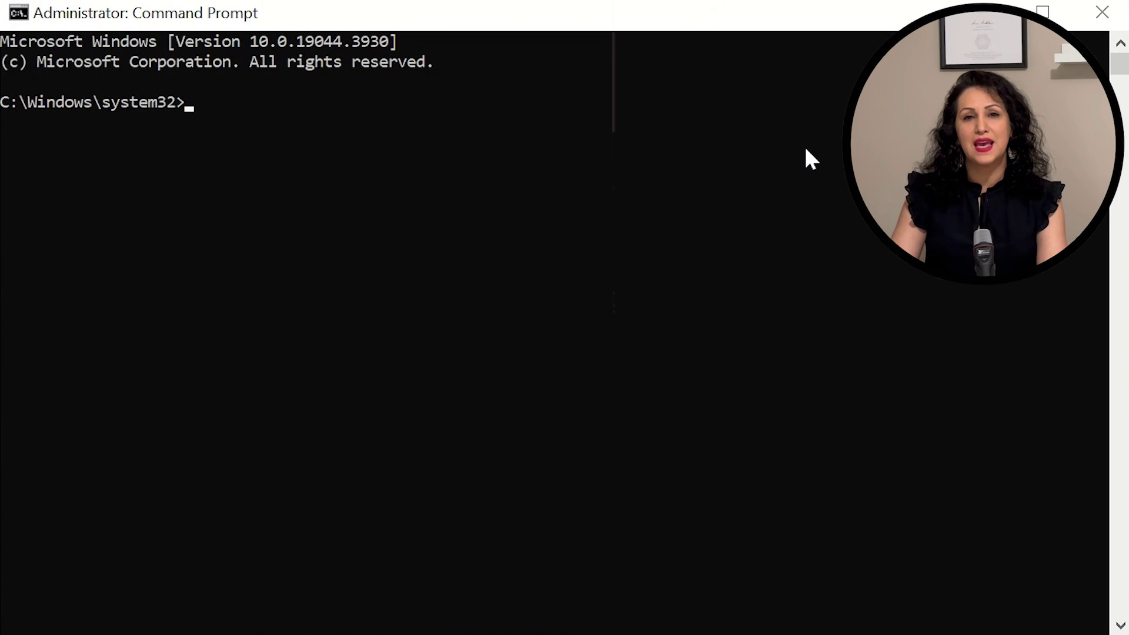
type("help")
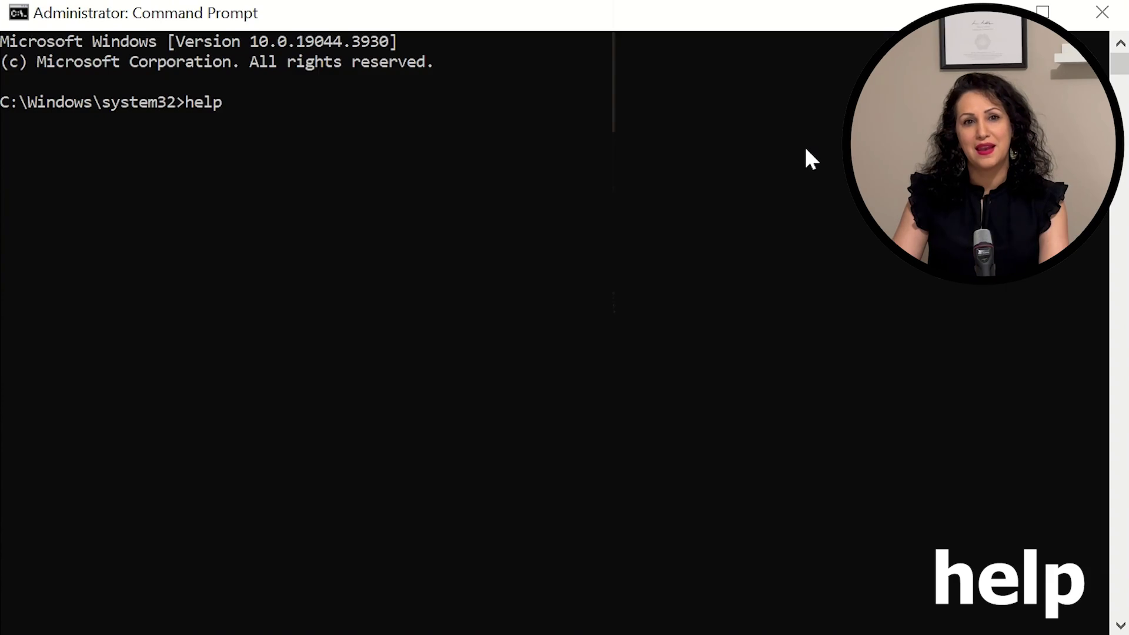
Run help to print every built-in command with its short description
key("Return")
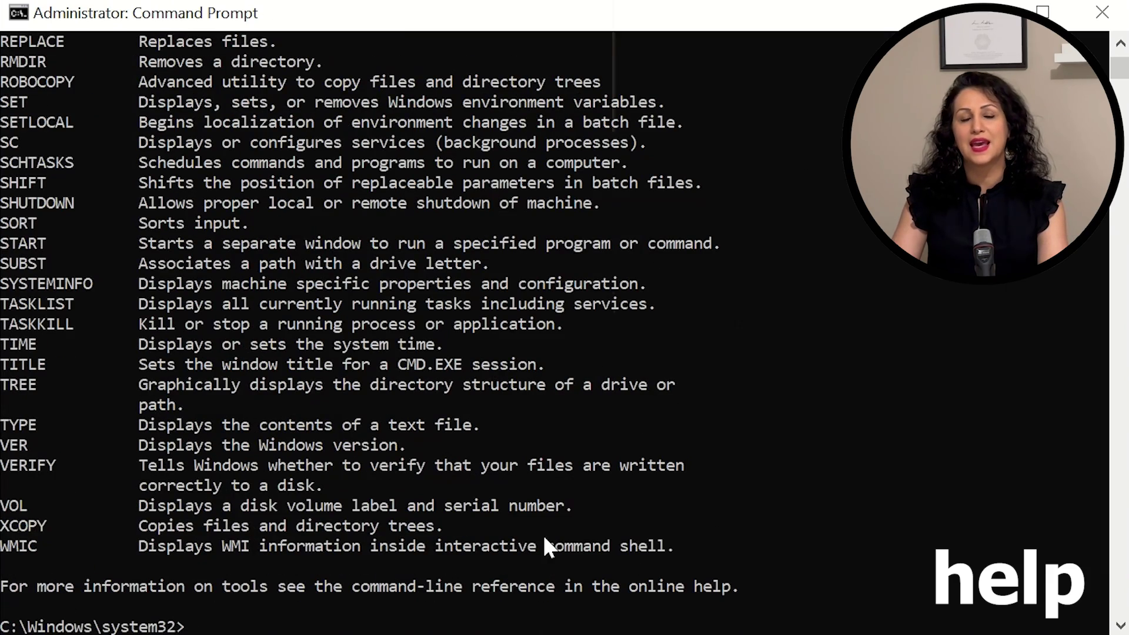
scroll(491, 413, "up", 5)
scroll(477, 419, "up", 7)
scroll(472, 426, "up", 8)
scroll(457, 417, "up", 4)
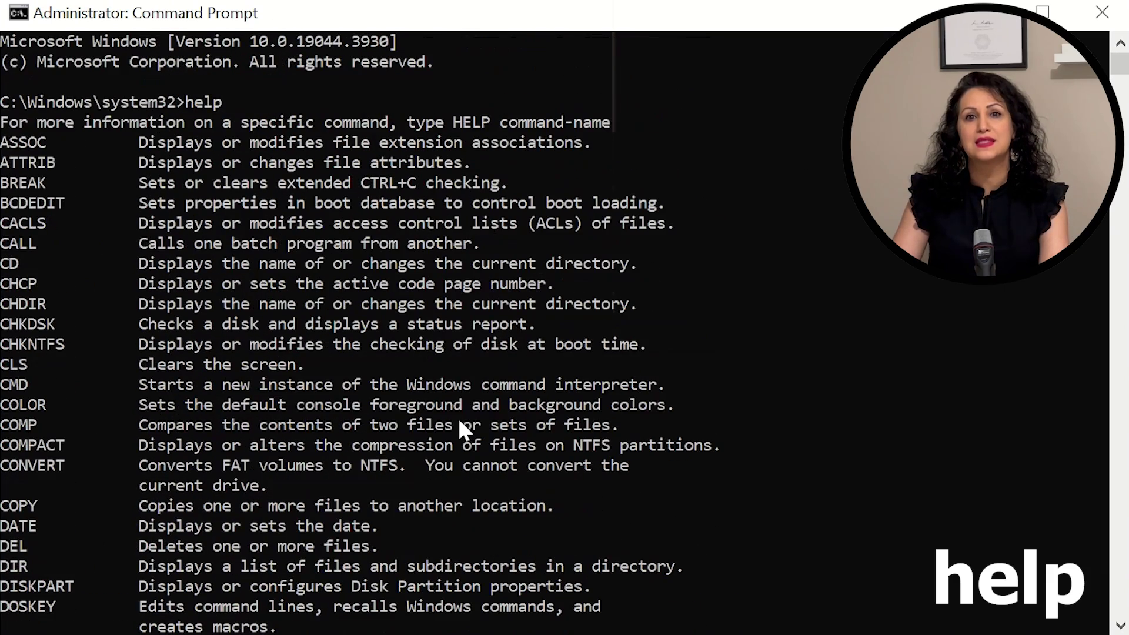
scroll(458, 416, "down", 4)
scroll(464, 417, "down", 10)
scroll(463, 411, "down", 6)
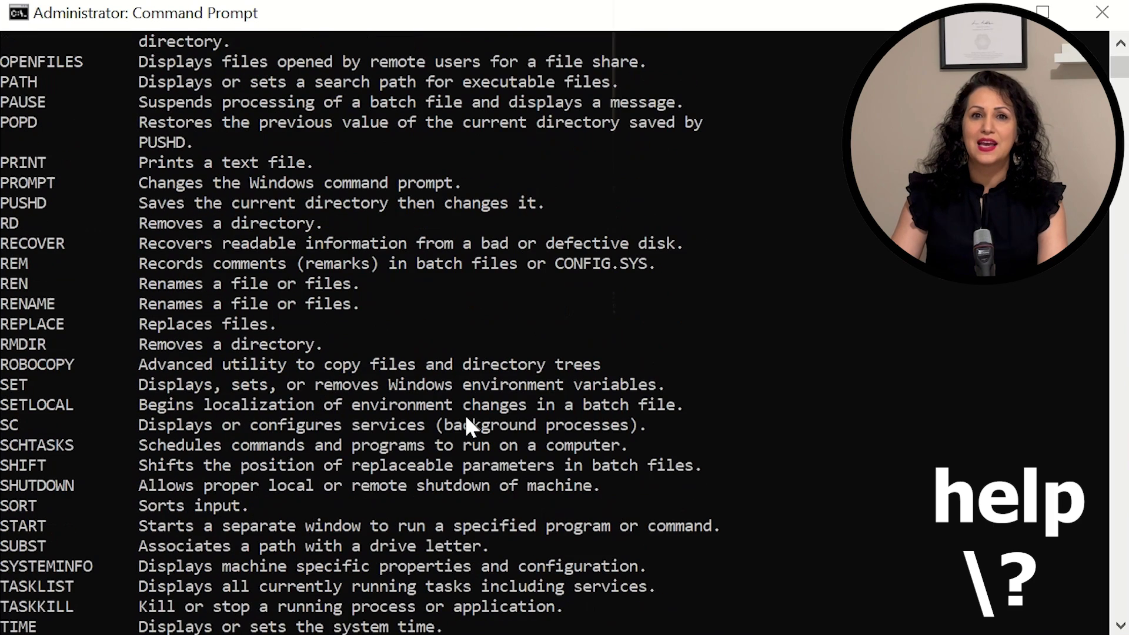
scroll(465, 414, "down", 5)
scroll(466, 420, "down", 4)
scroll(467, 420, "down", 1)
scroll(467, 420, "down", 1)
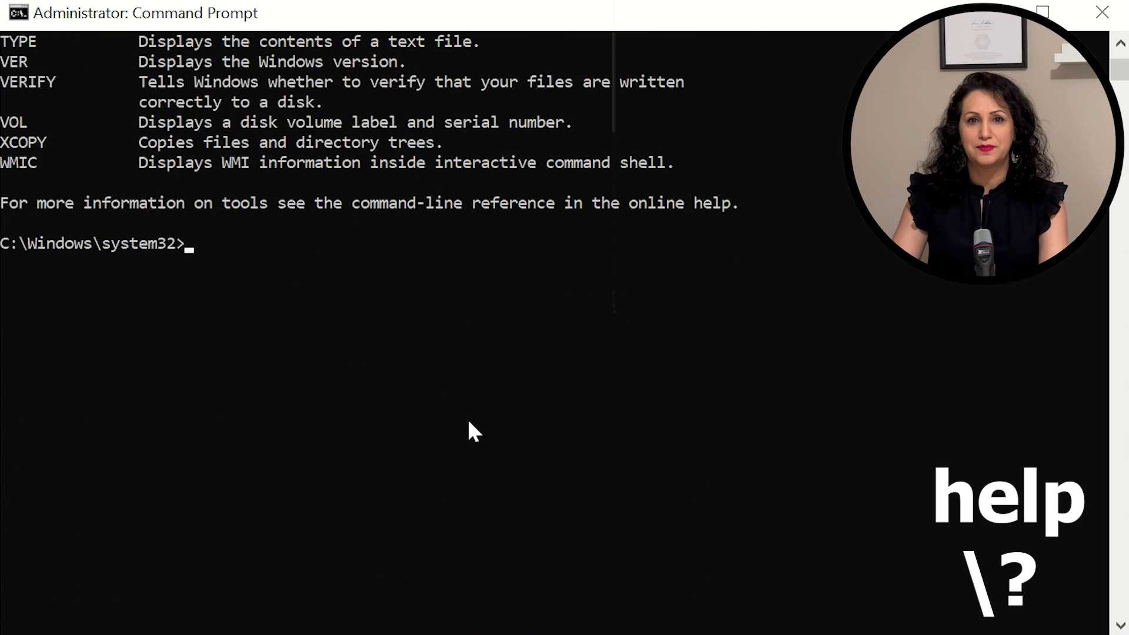
type("title c")
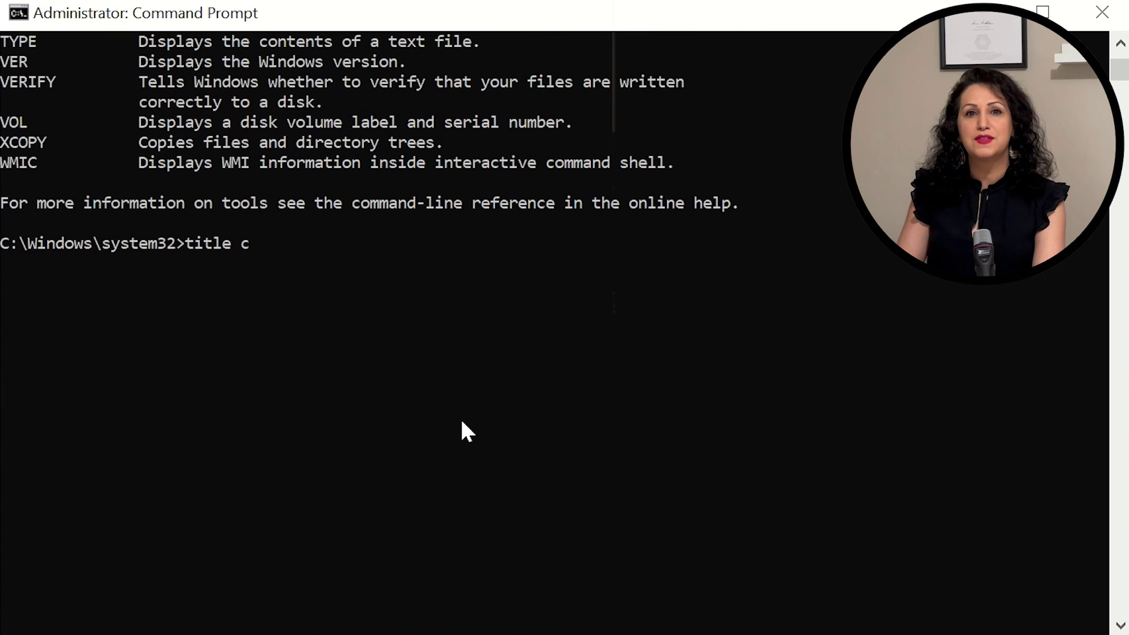
type("ybers")
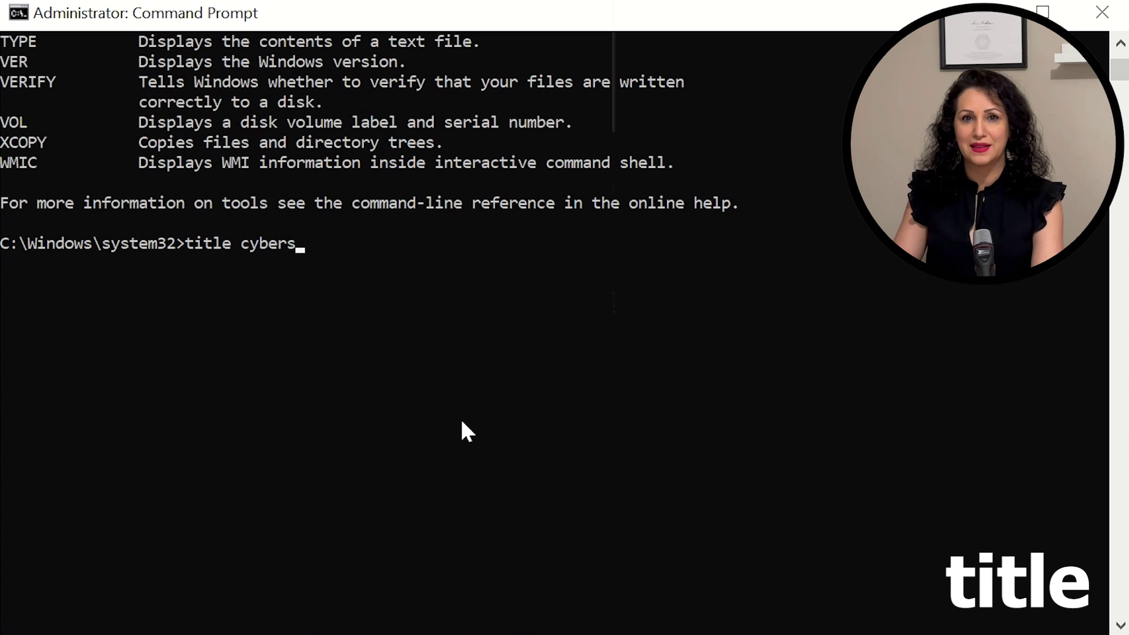
type("guid")
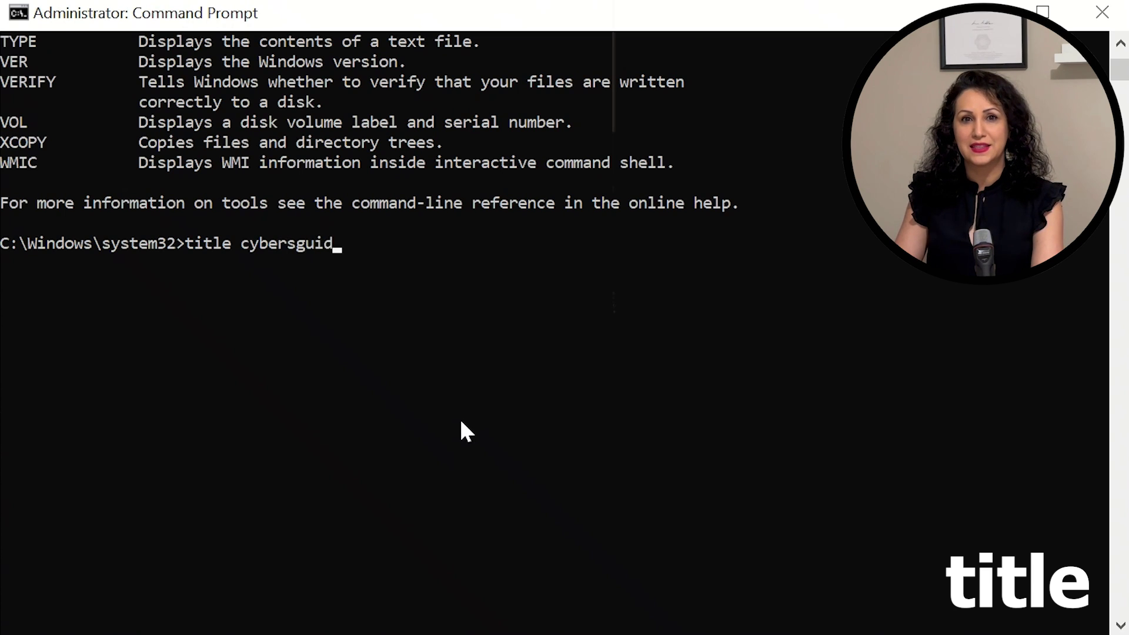
type("e")
Run title cybersguide so the console window is titled 'cybersguide'
key("Return")
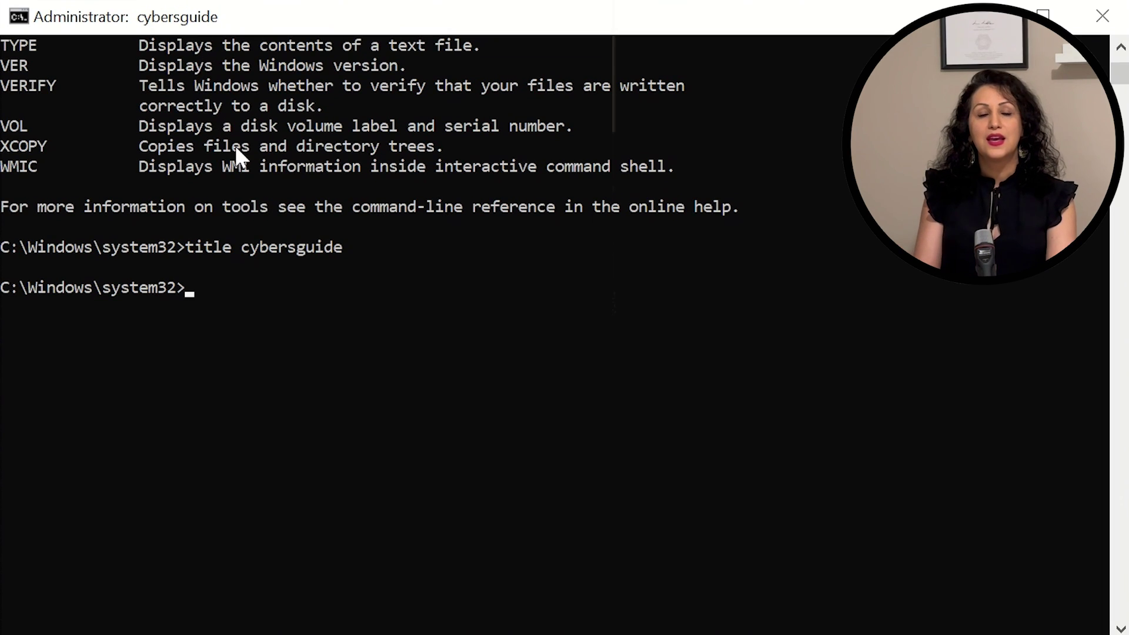
type("co")
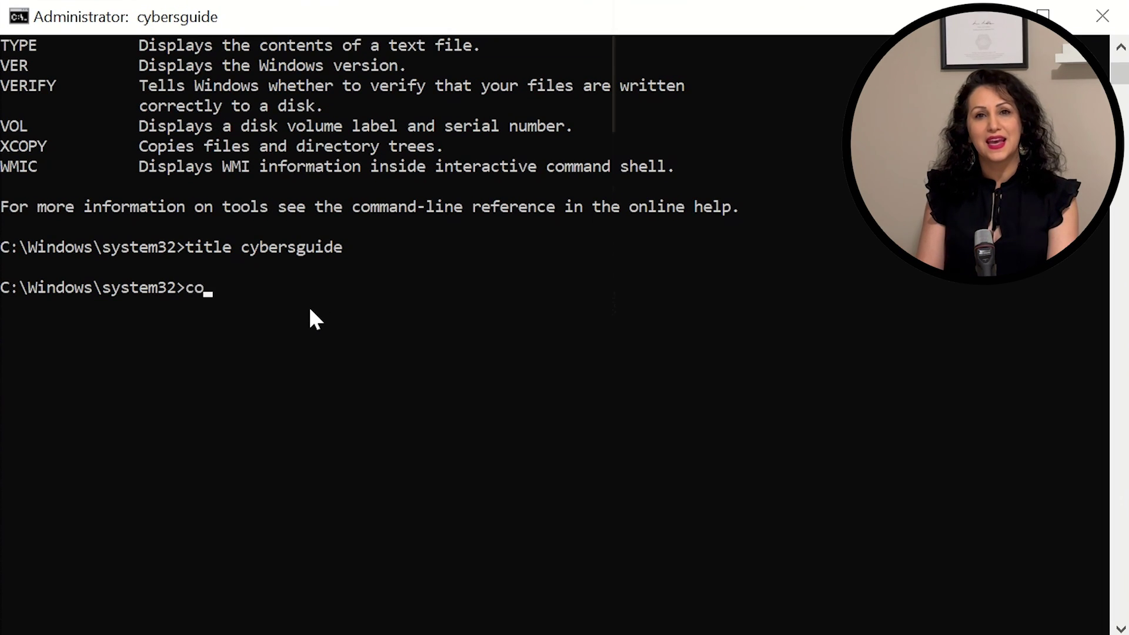
type("lor")
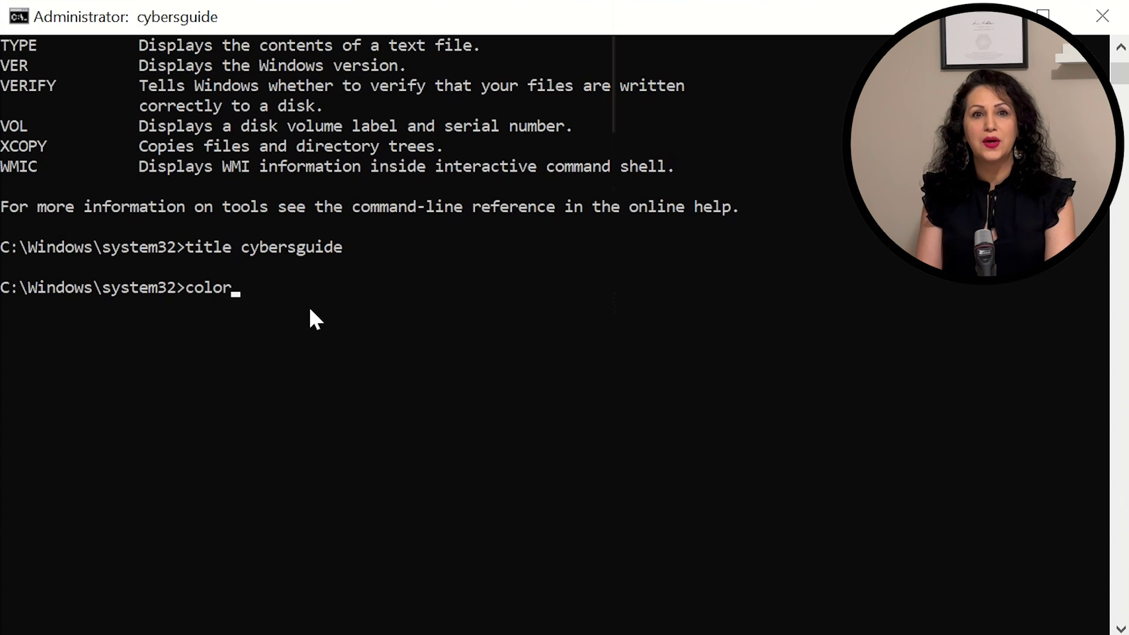
type(" \\?")
Show the color command's help text and page through it
key("Return")
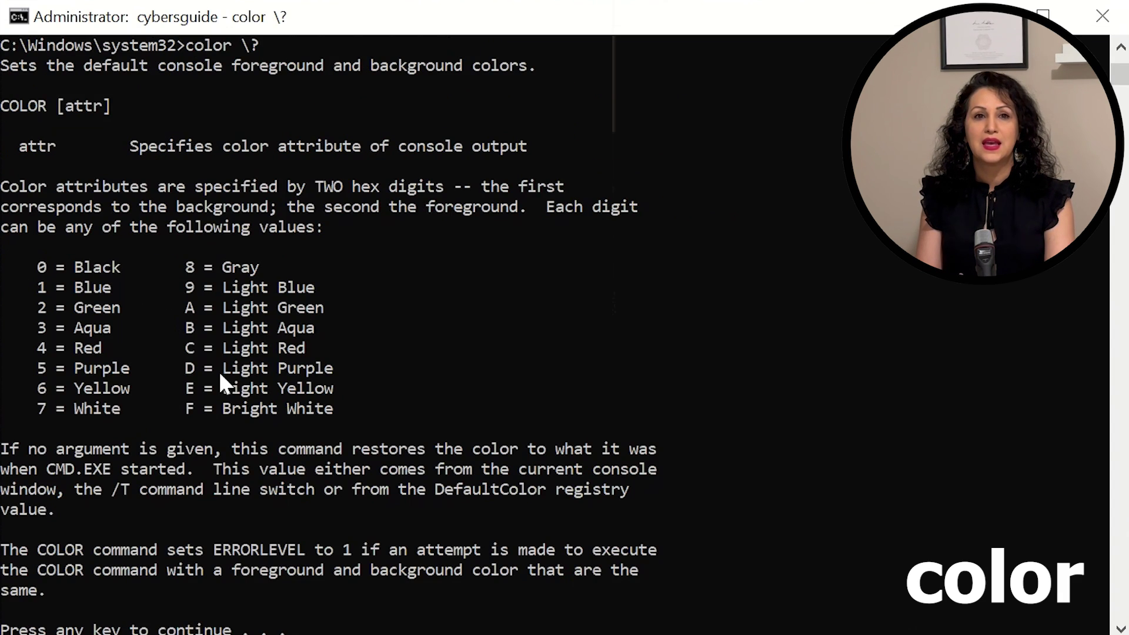
key("Return")
type("c")
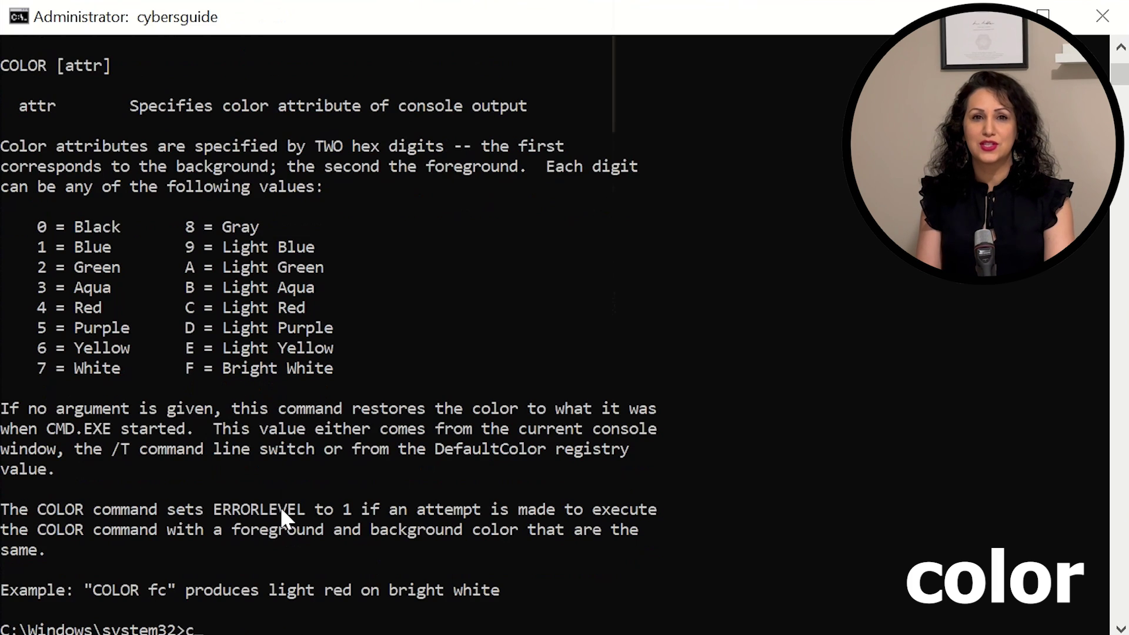
type("olor help")
key("Return")
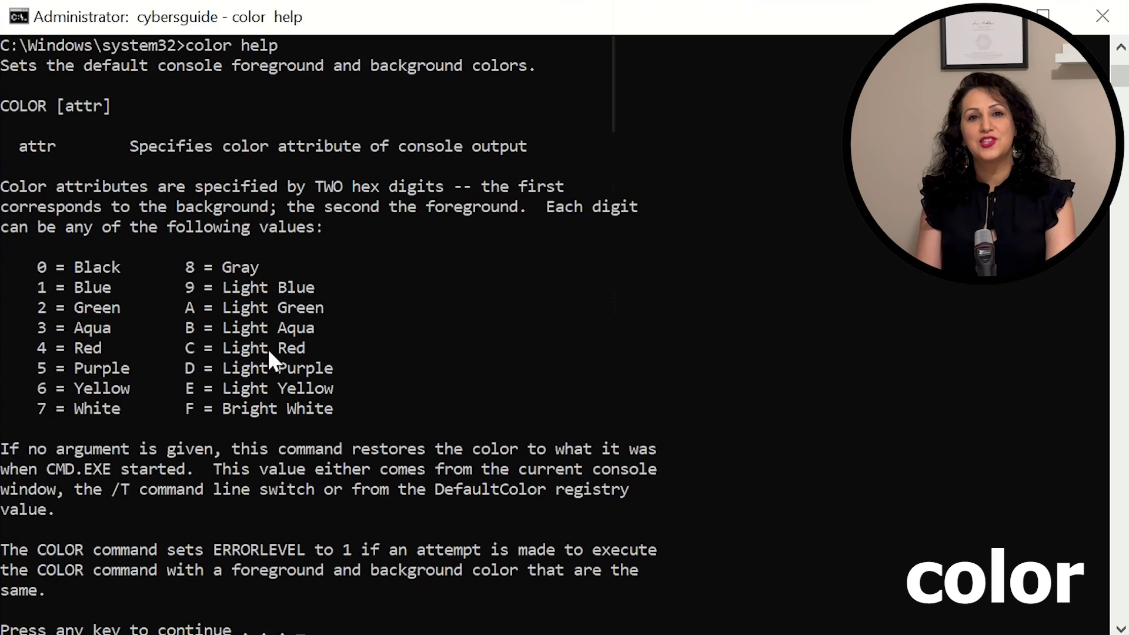
key("Return")
type("color 80")
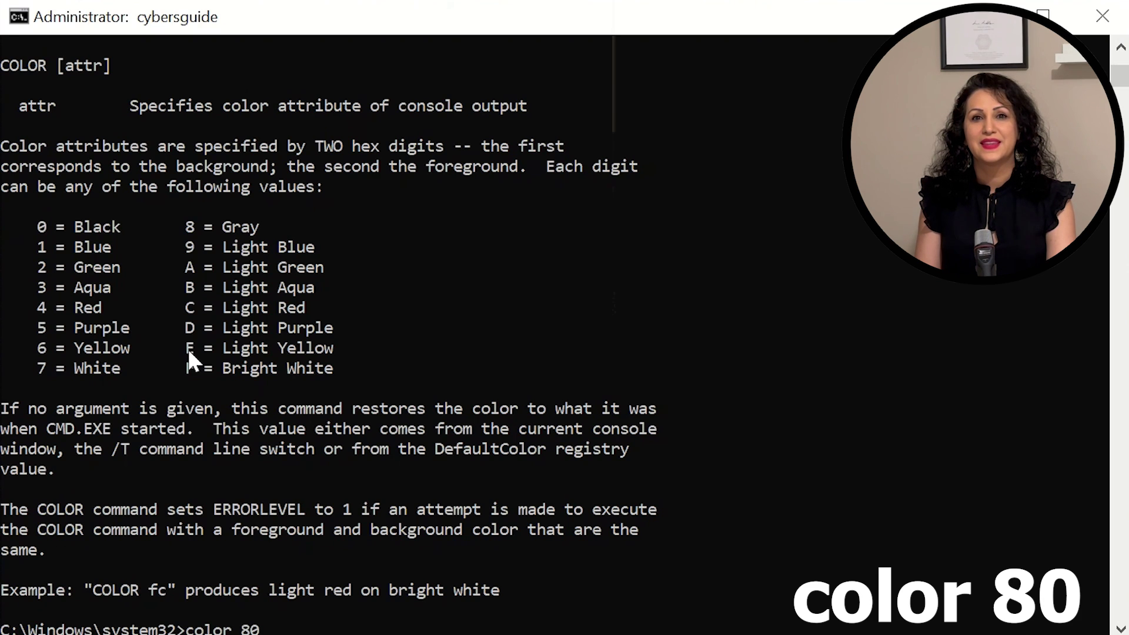
Try color 80 and color AB, then reset with plain color
key("Return")
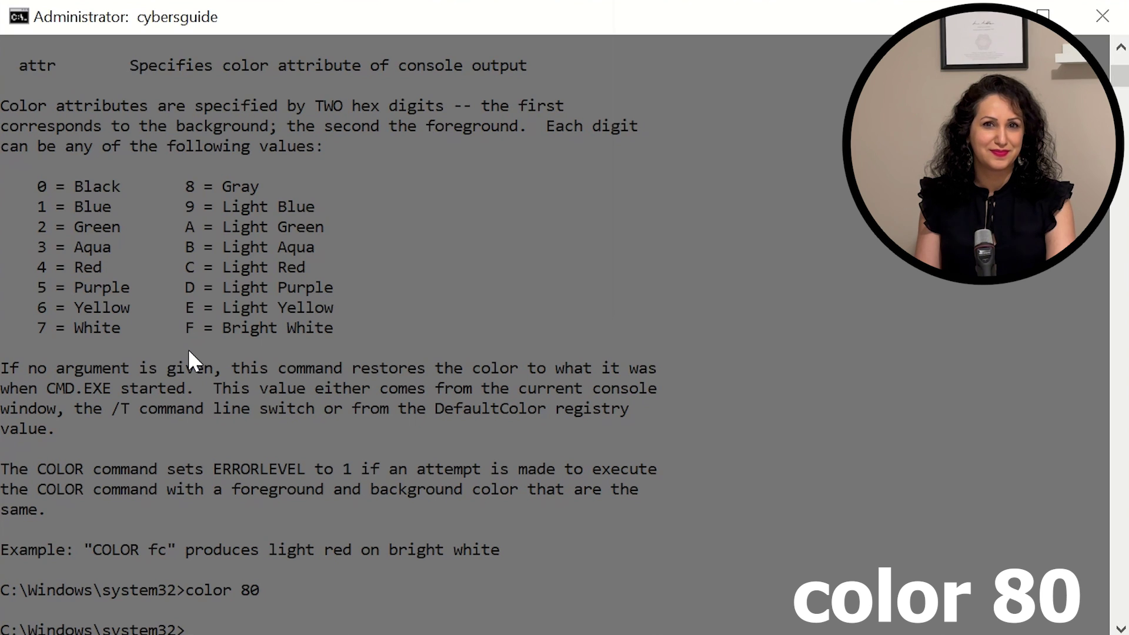
type("co")
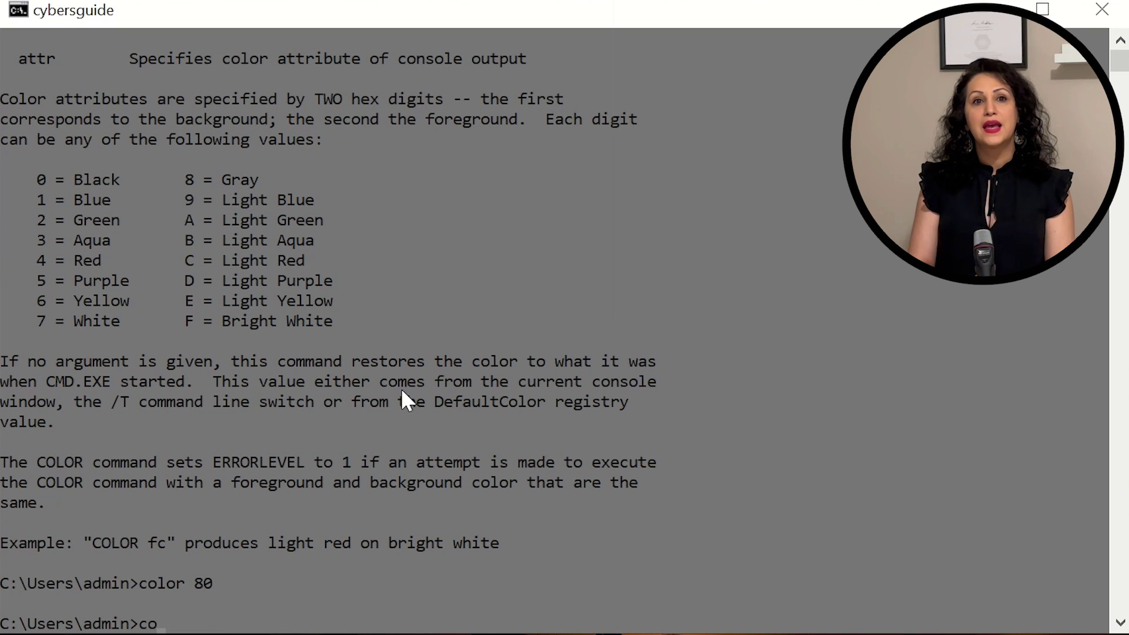
type("lor ")
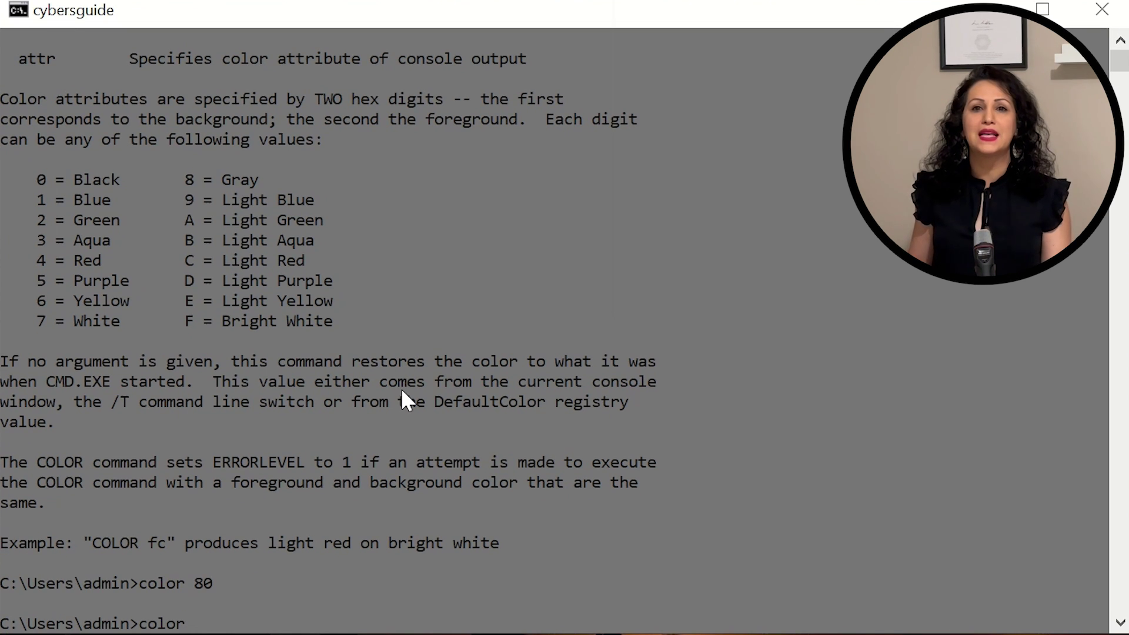
type("4")
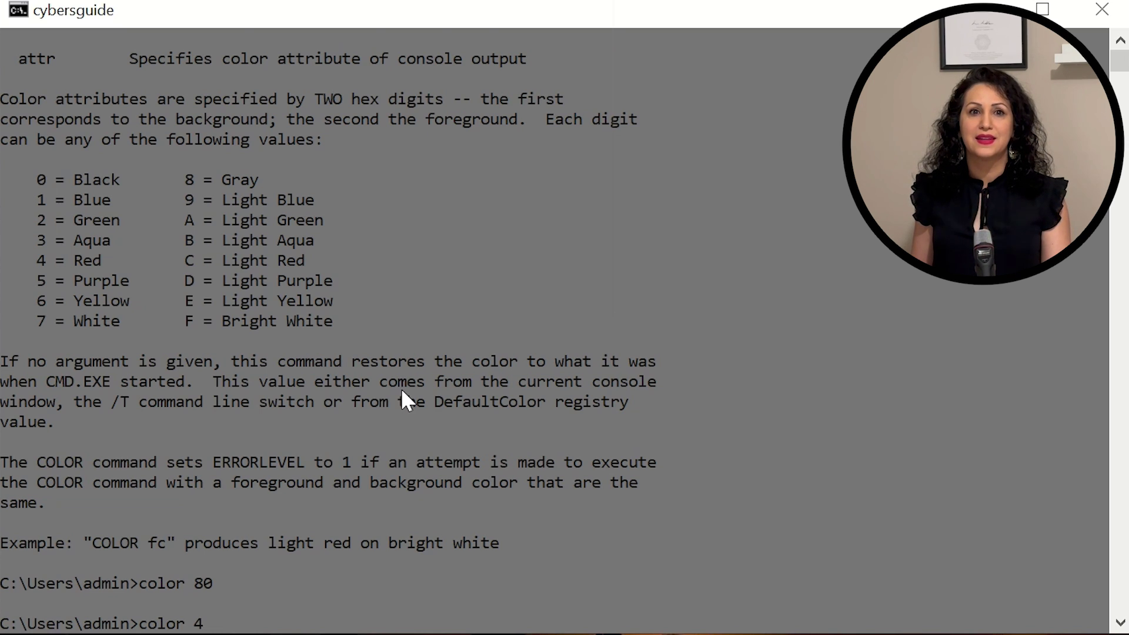
key("Return")
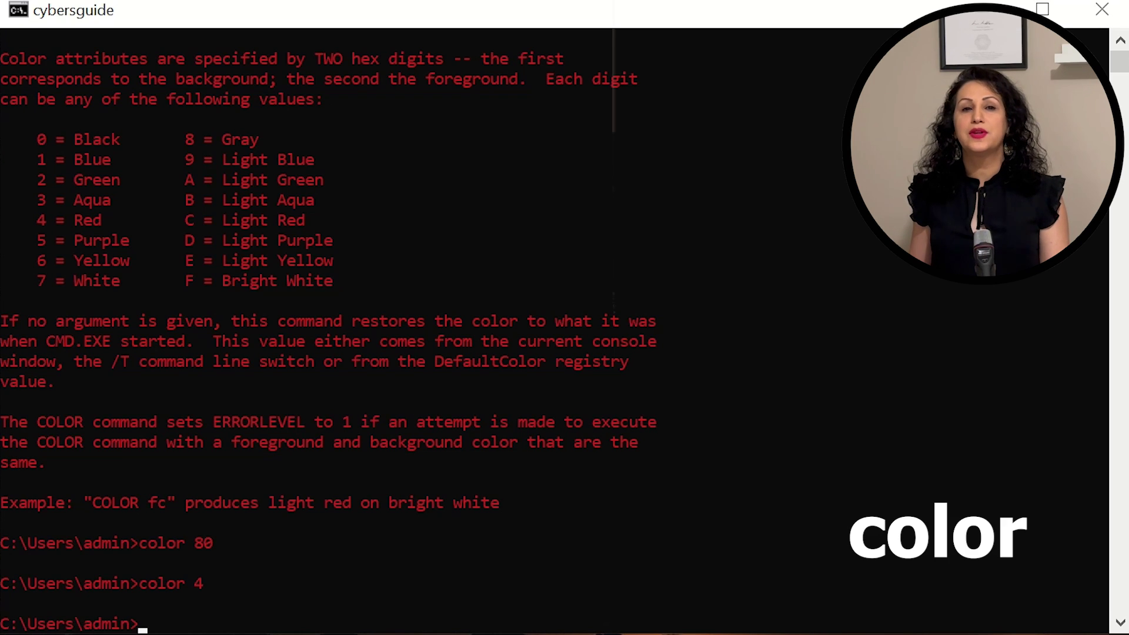
type("color")
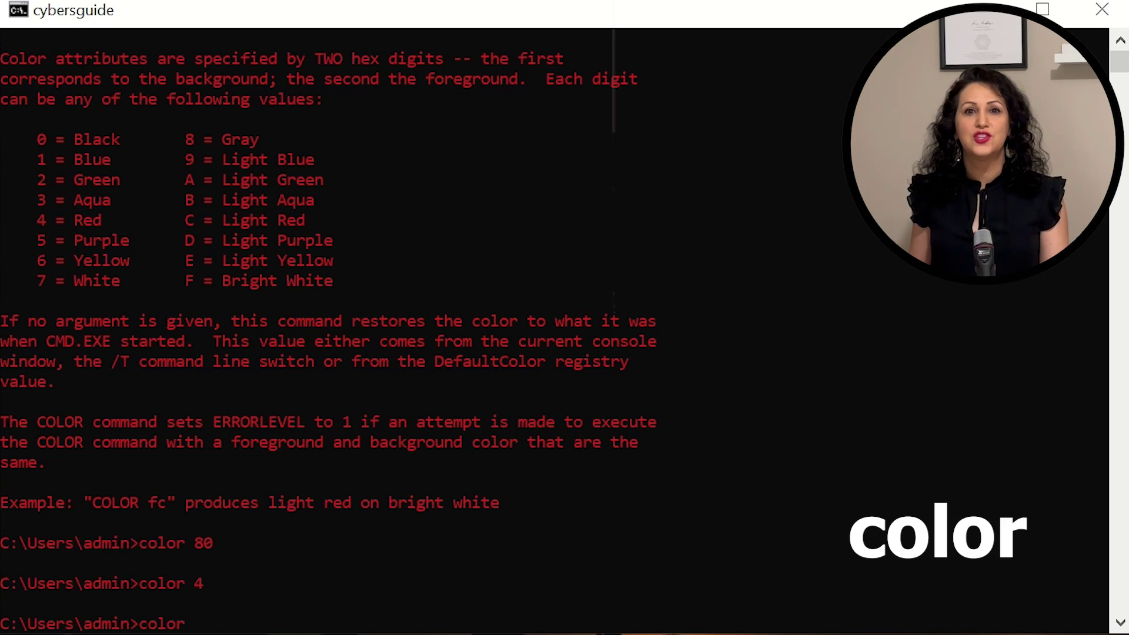
key("Return")
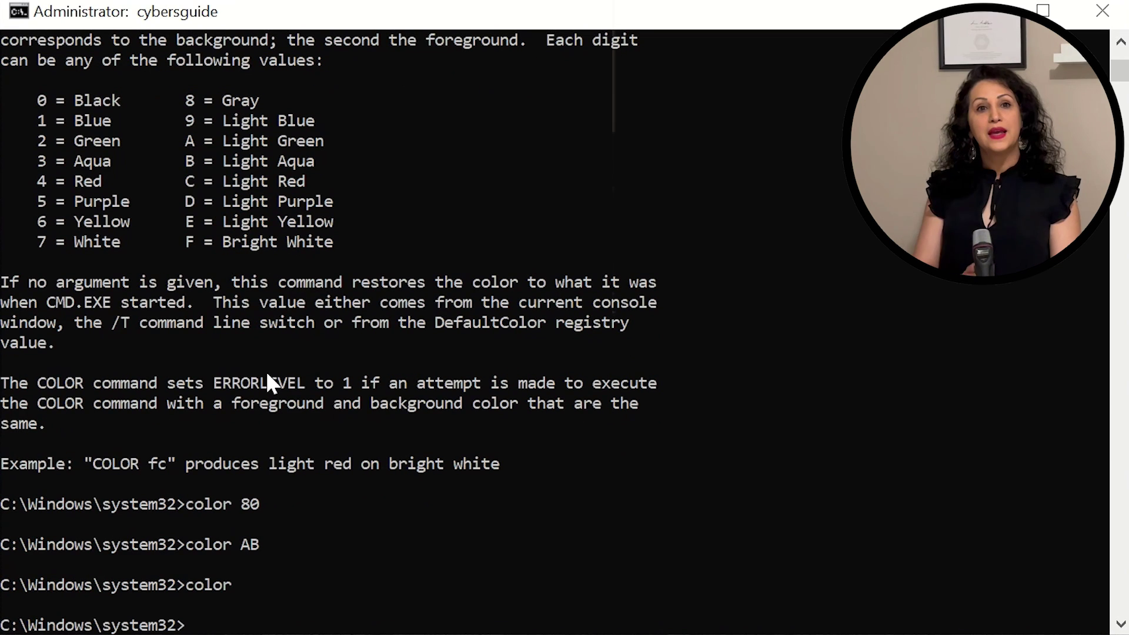
type("ver")
Show Windows version 10.0.19044.3930 with ver, then the full systeminfo report
key("Return")
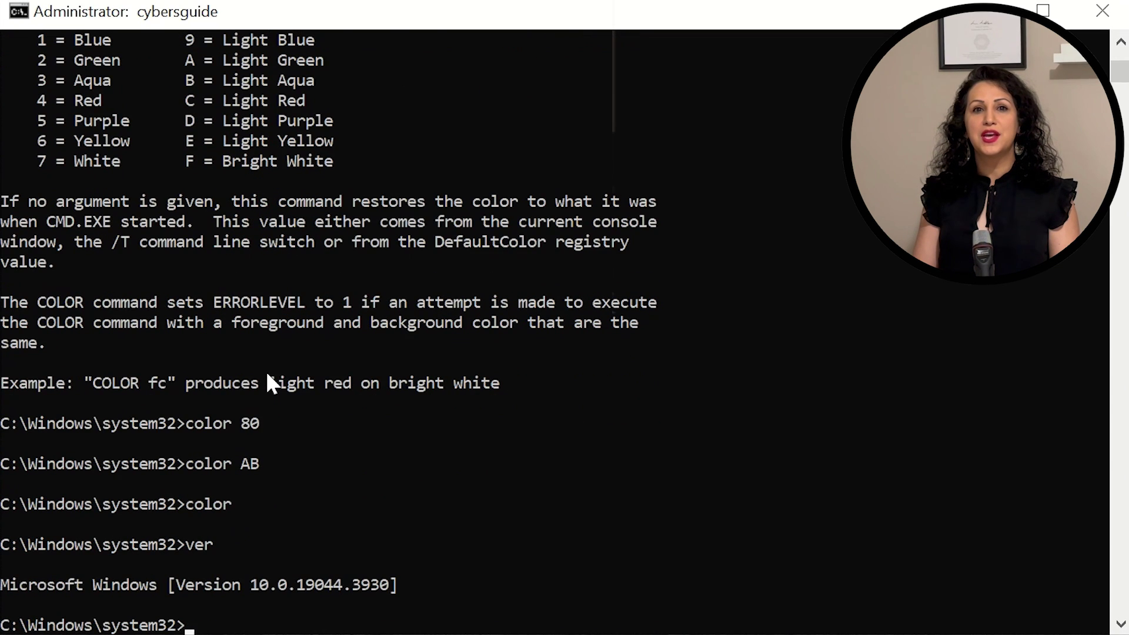
left_click_drag(403, 585, 169, 589)
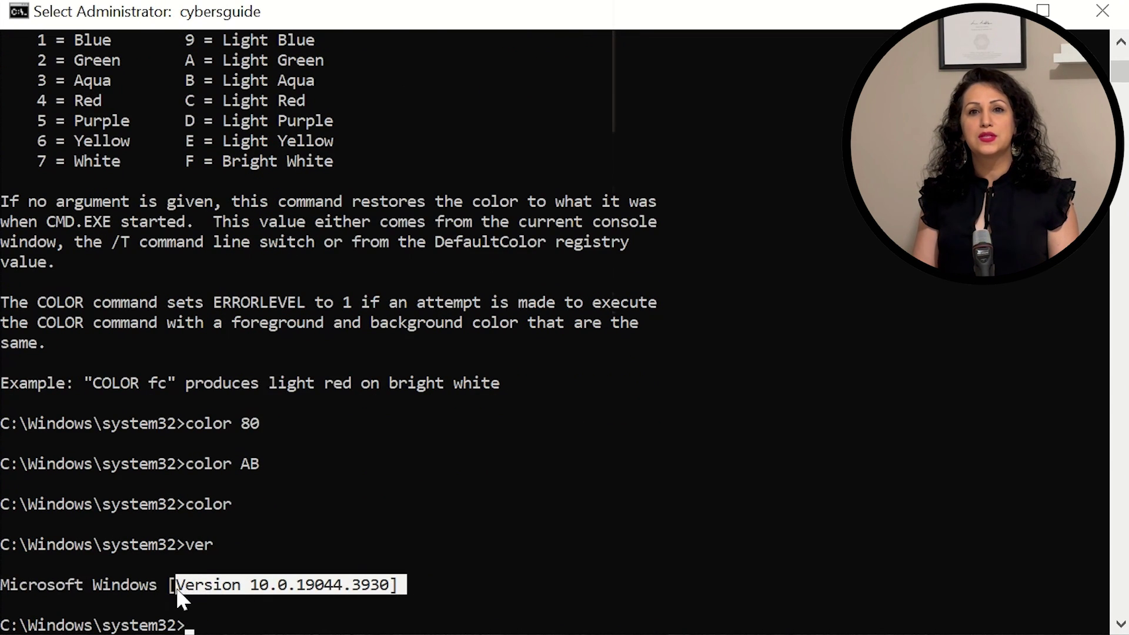
left_click(206, 627)
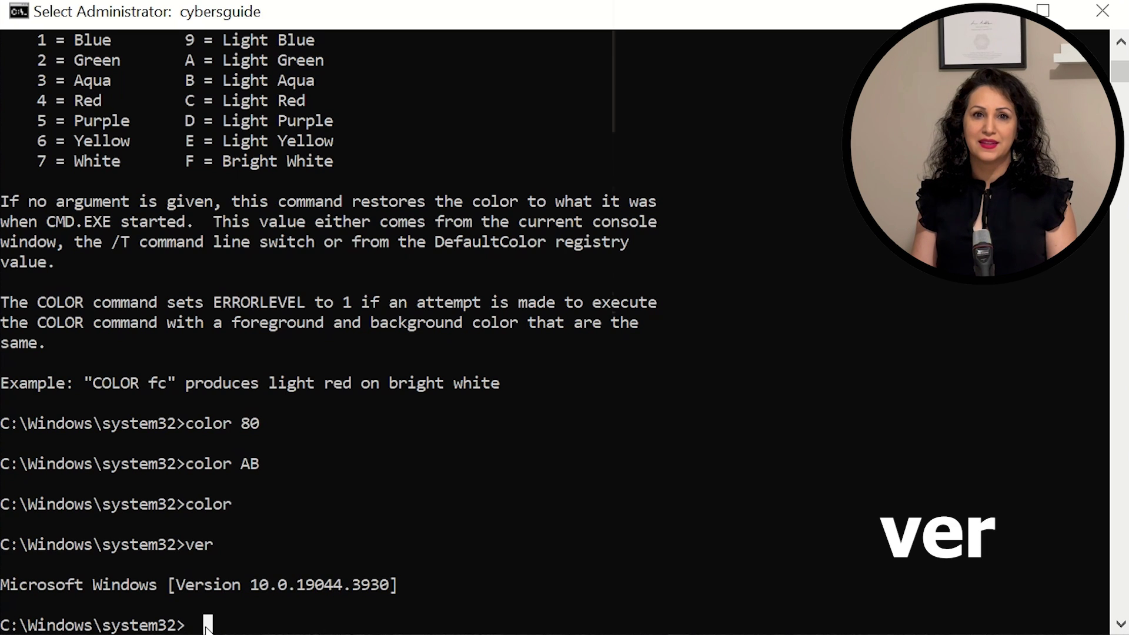
type("systemi")
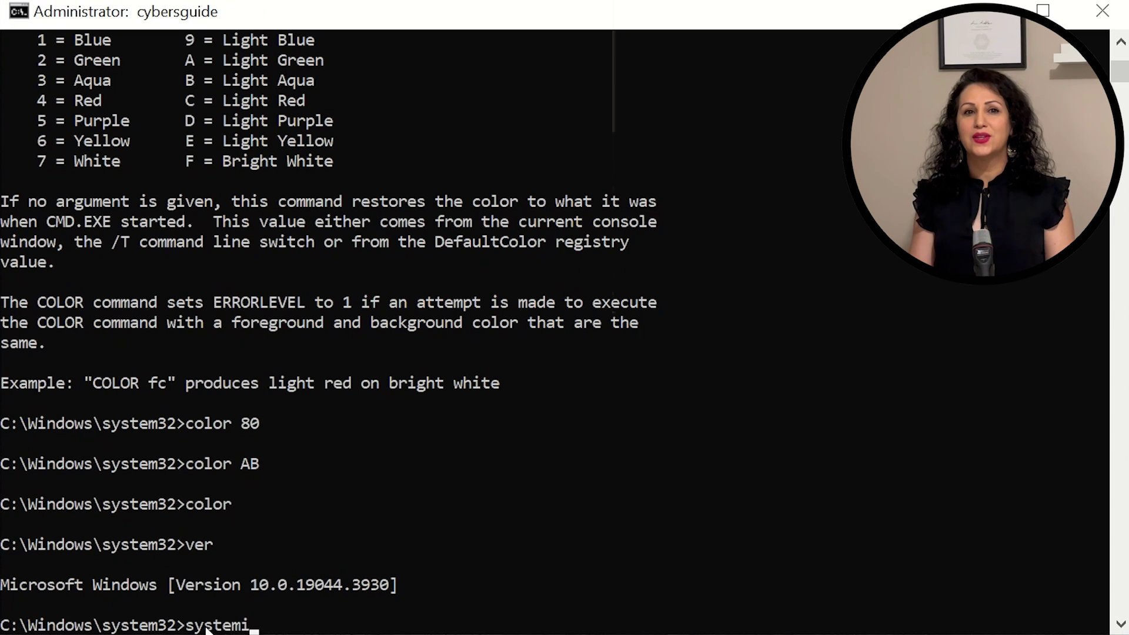
type("nfo")
key("Return")
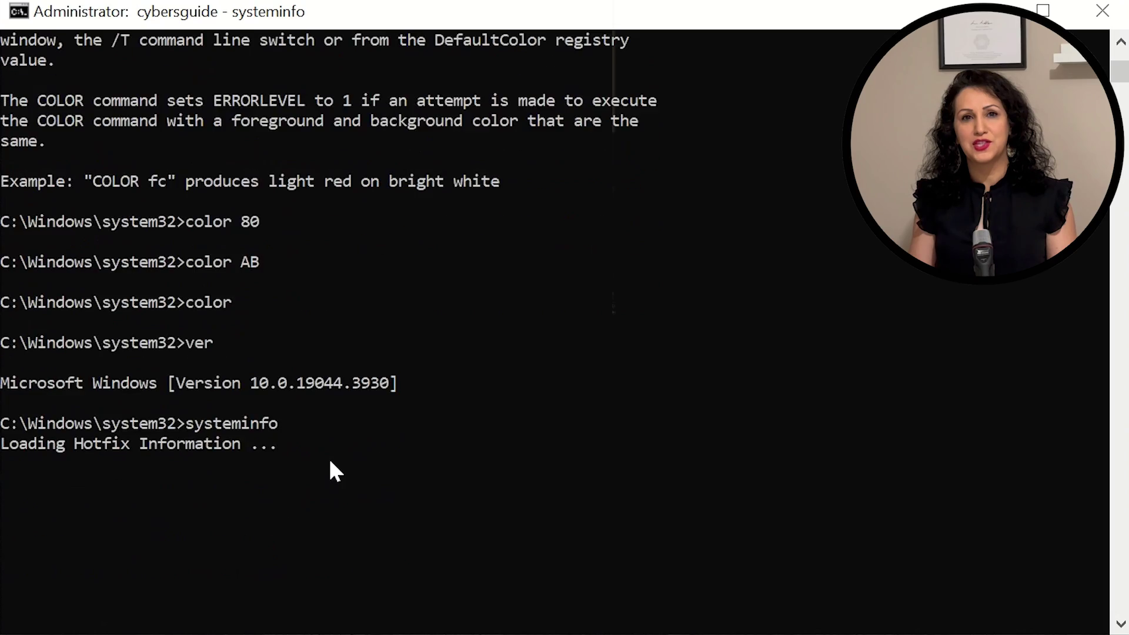
scroll(334, 468, "up", 3)
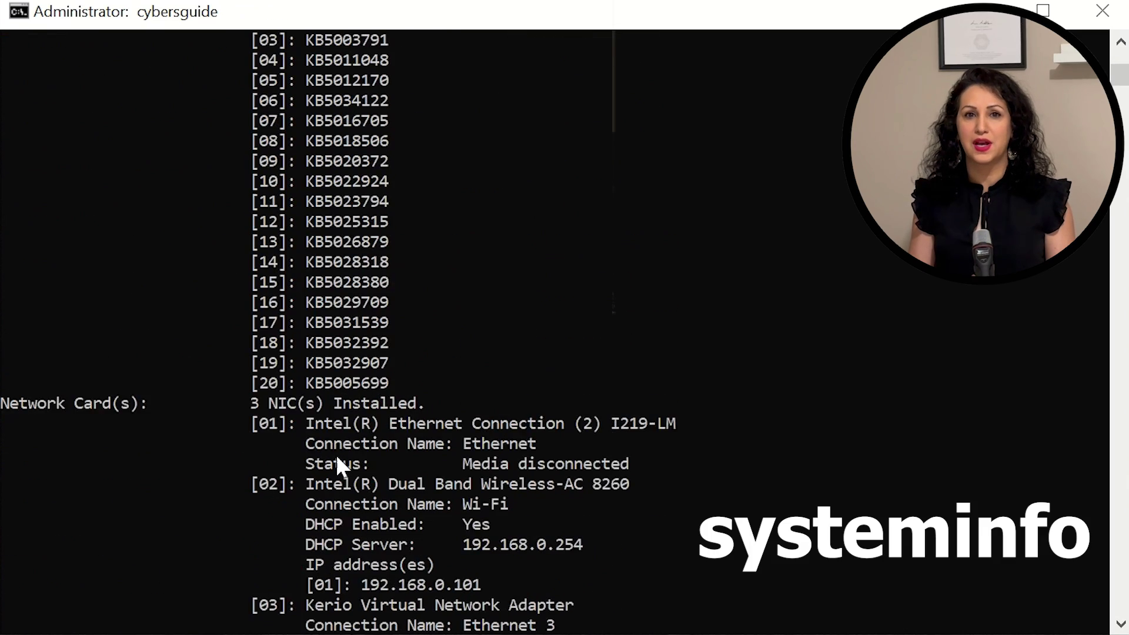
scroll(340, 467, "up", 12)
scroll(343, 451, "up", 4)
scroll(352, 448, "down", 11)
scroll(352, 445, "down", 10)
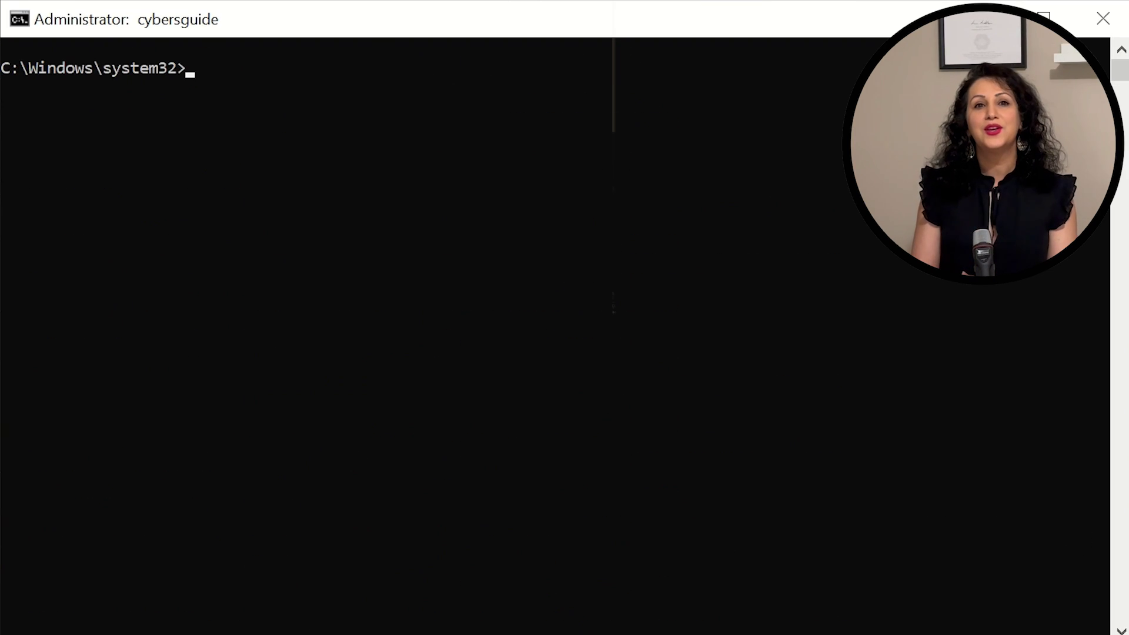
type("promp")
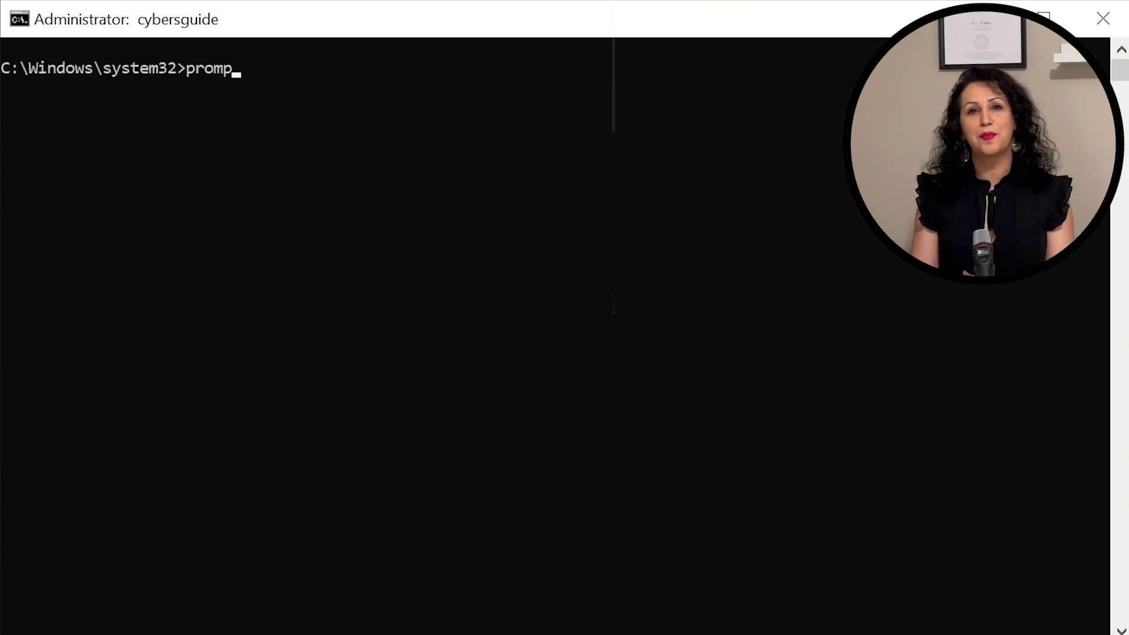
type("t")
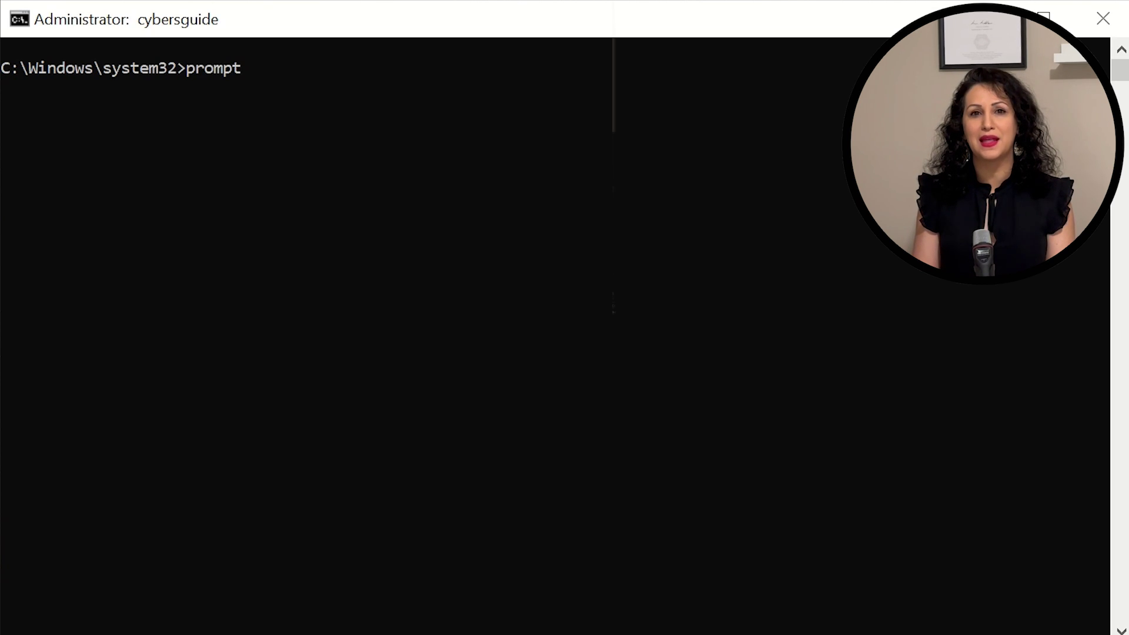
type(" cybe")
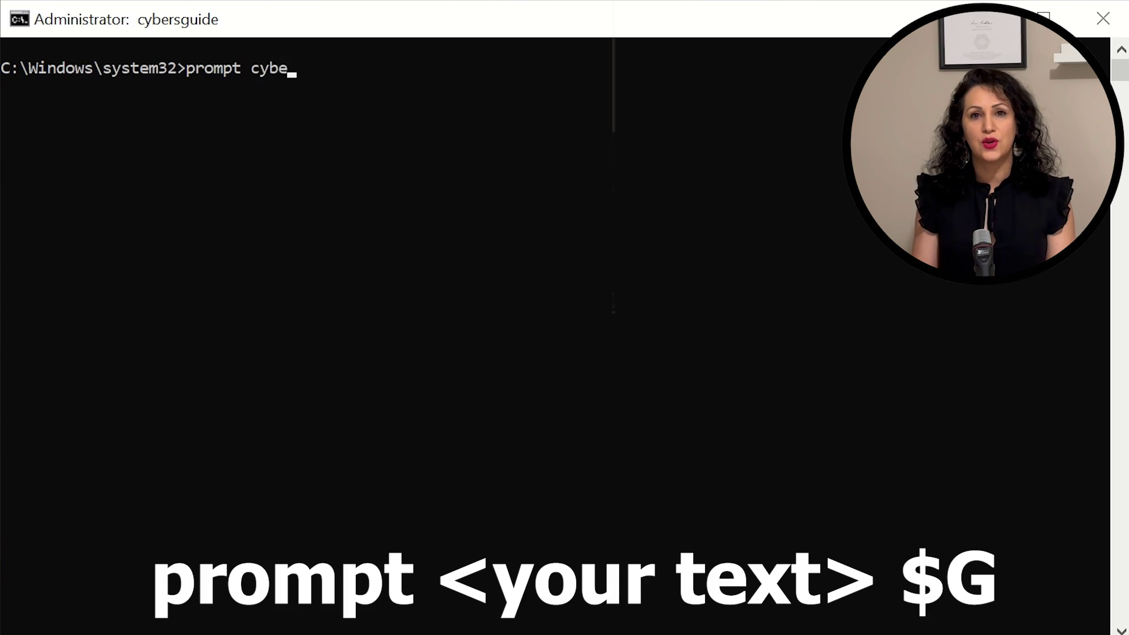
type("rsguide")
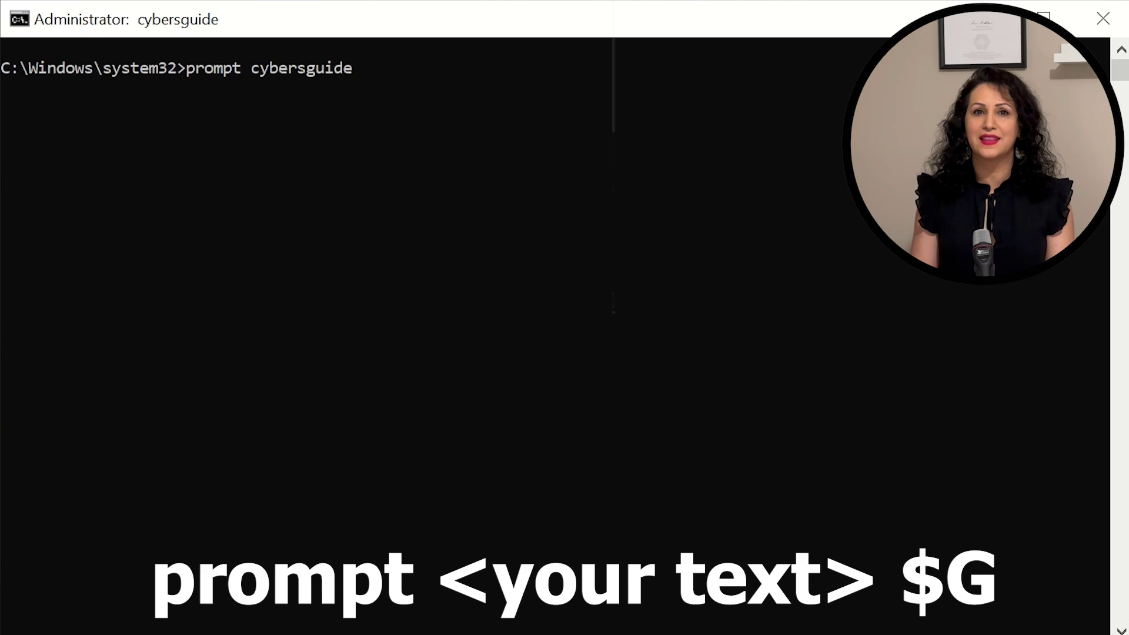
type("$G")
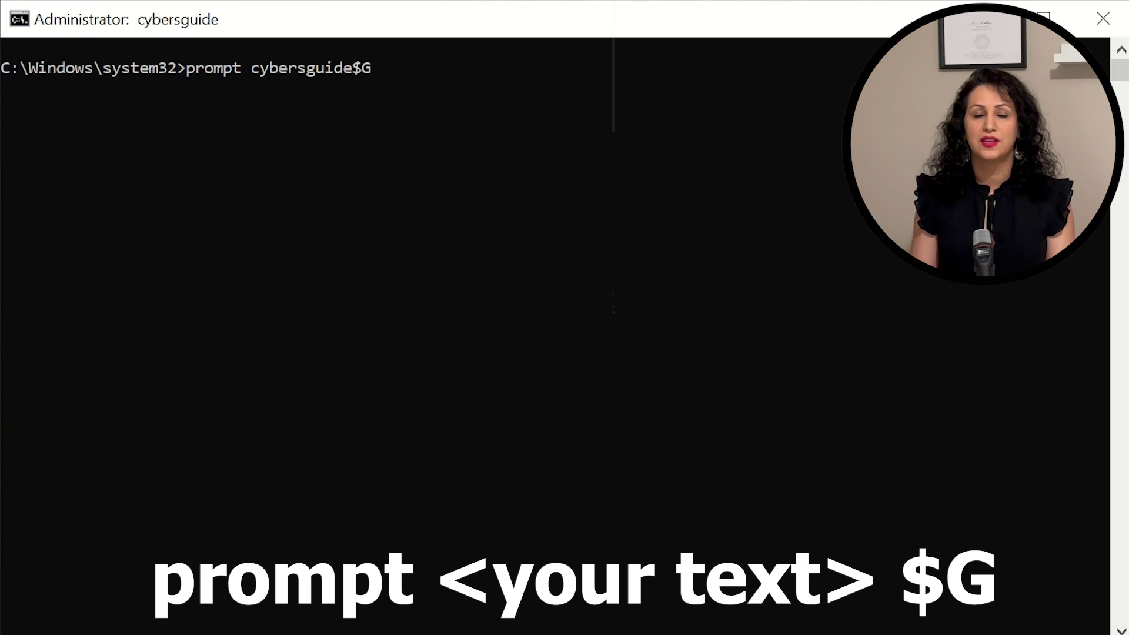
Set the prompt to cybersguide> with prompt cybersguide$G, then restore the default prompt
key("Return")
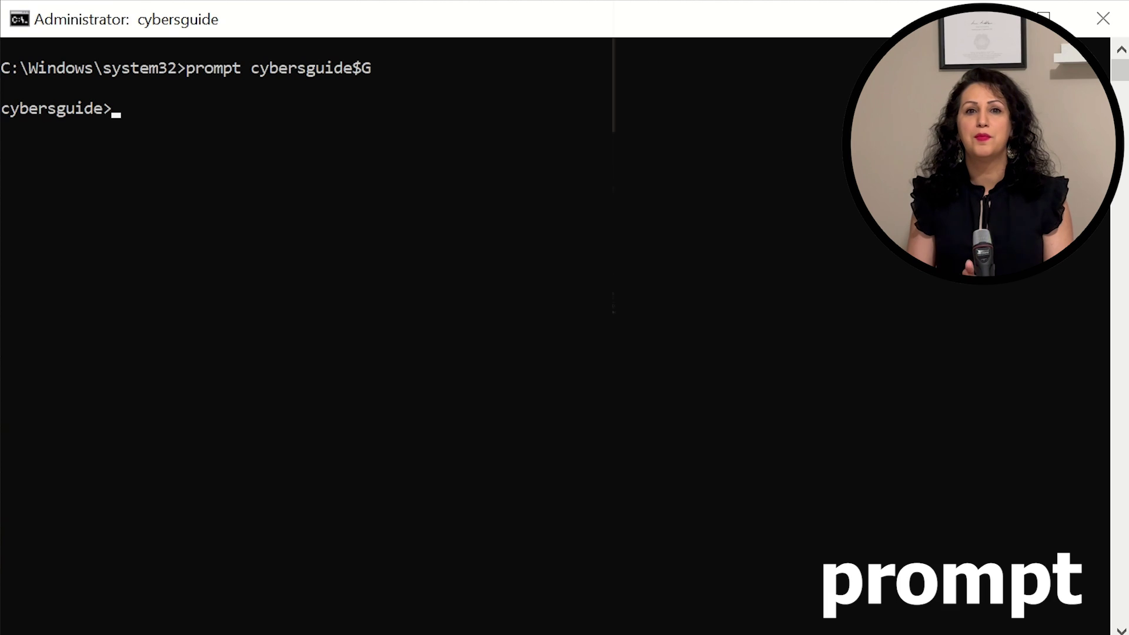
type("pro")
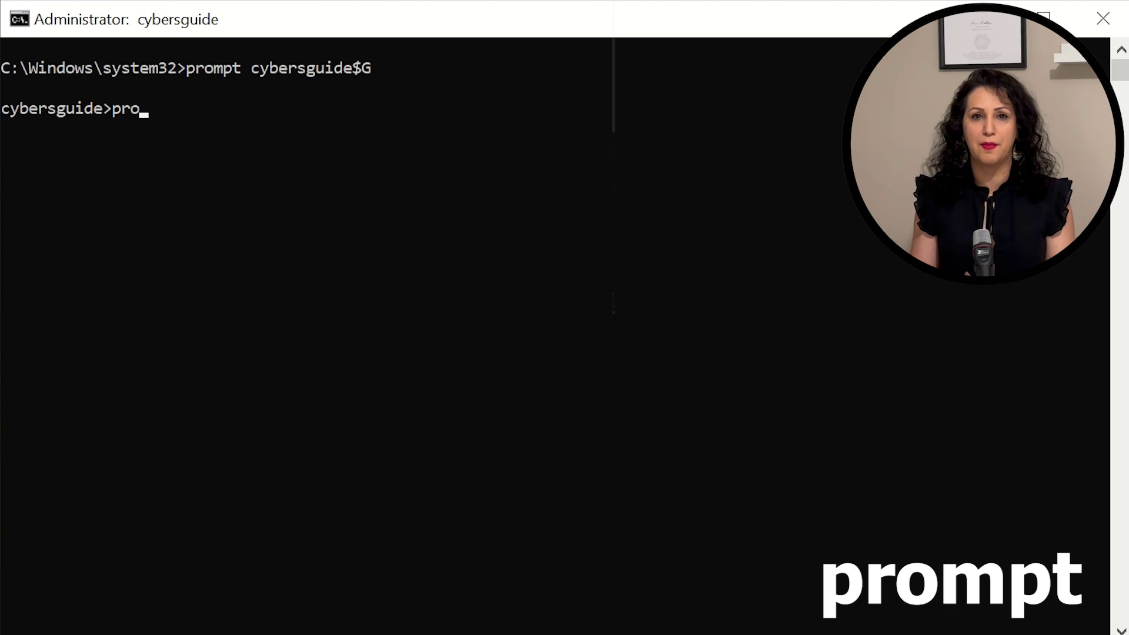
type("mpt")
key("Return")
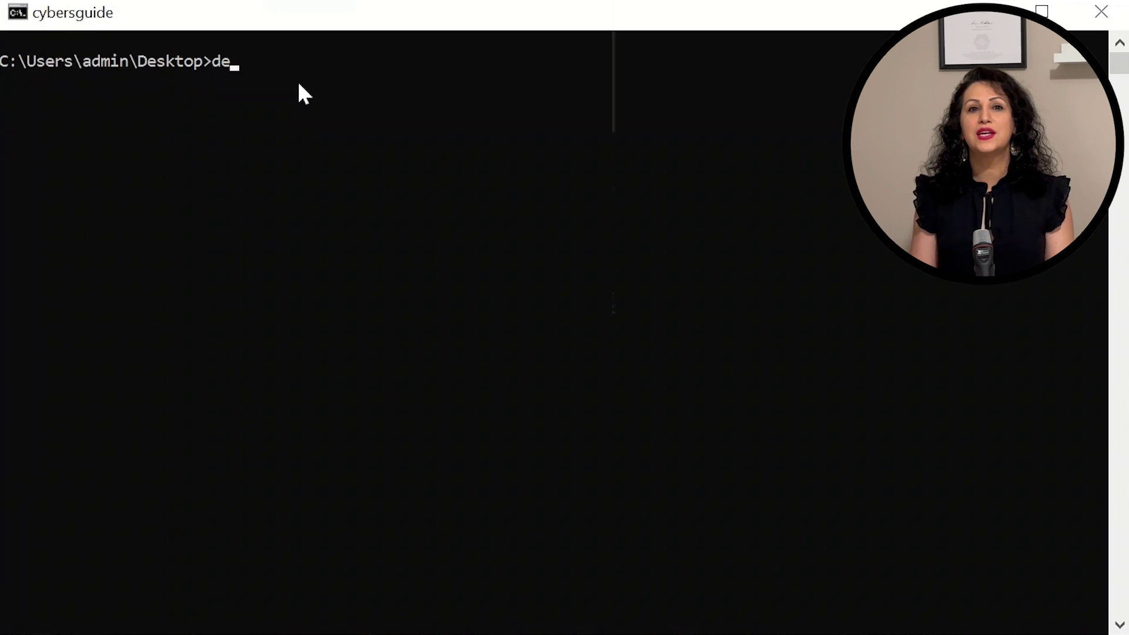
type("l")
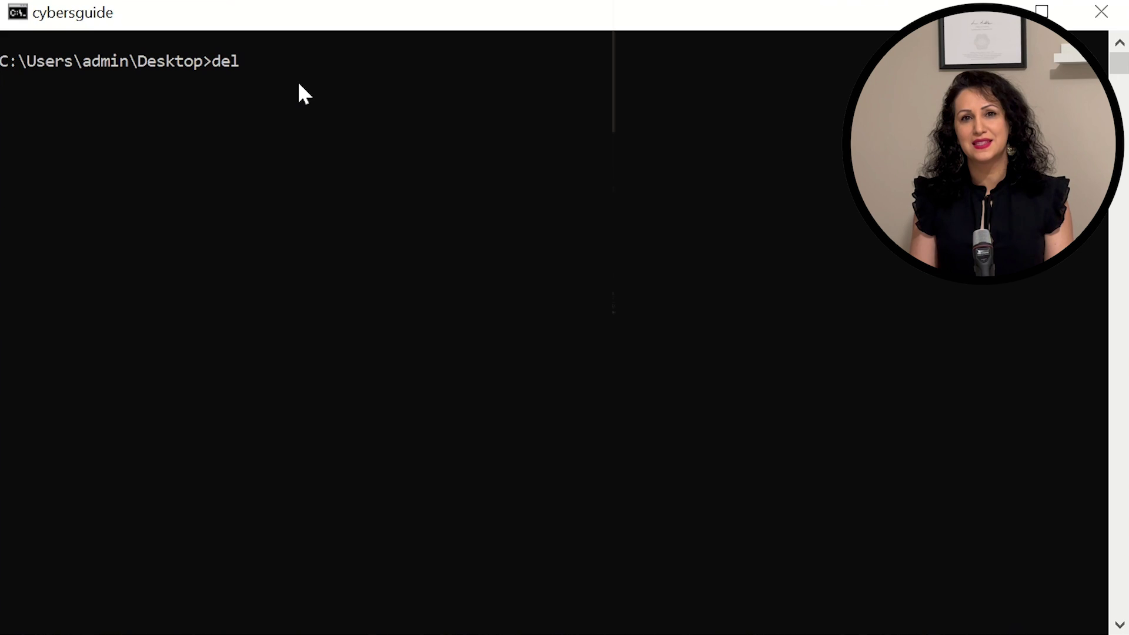
type(" /q /f")
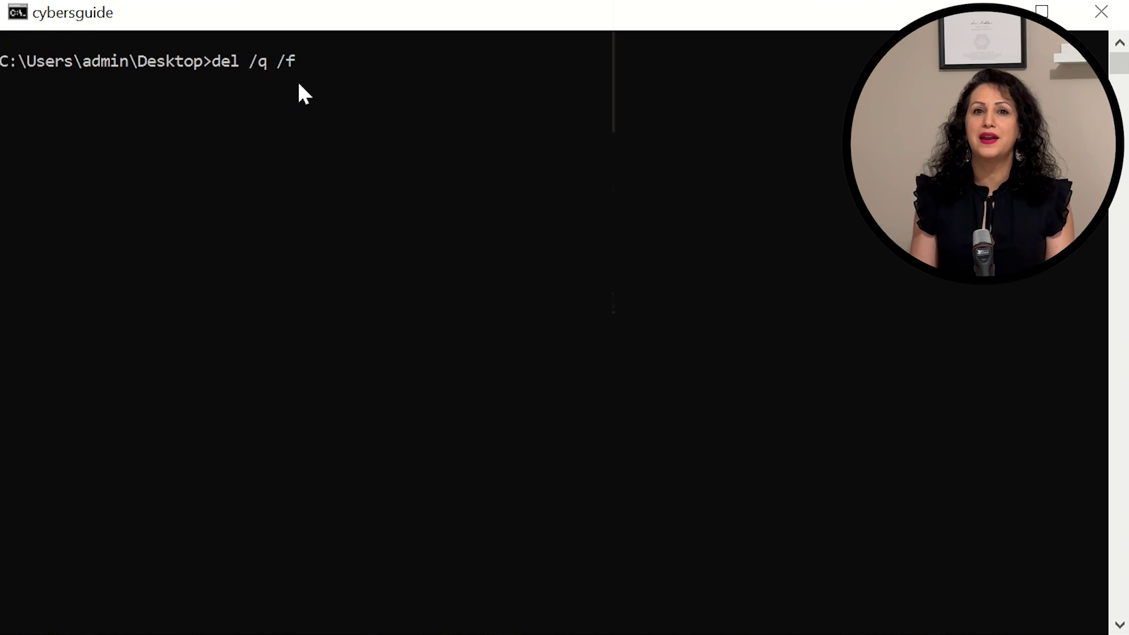
type(" /s %")
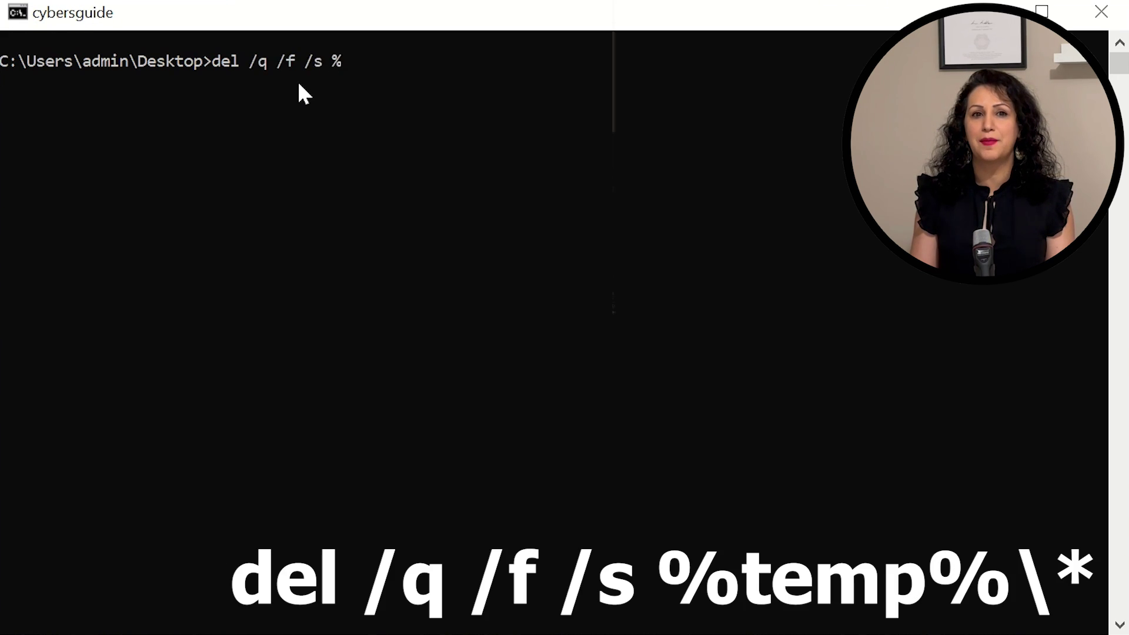
type("temp%")
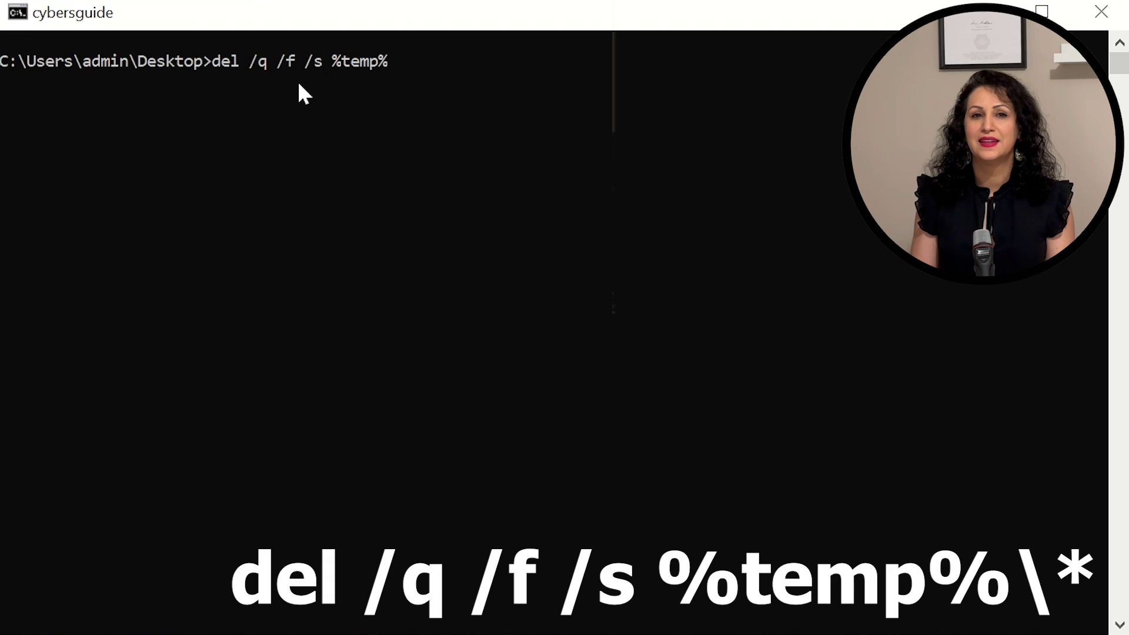
type("\\")
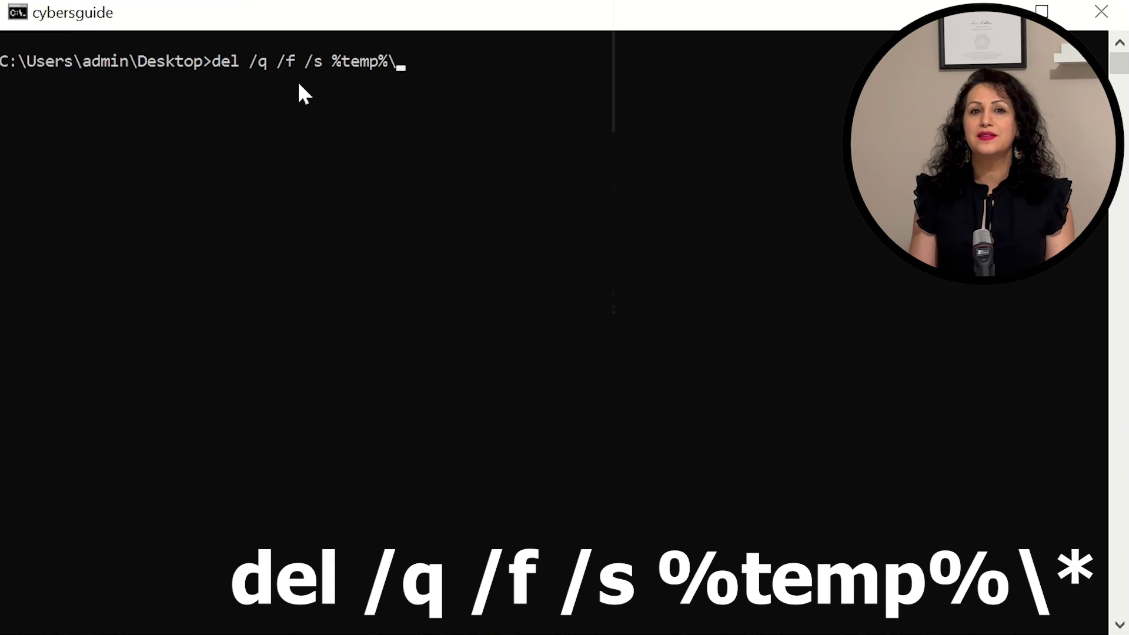
type("*")
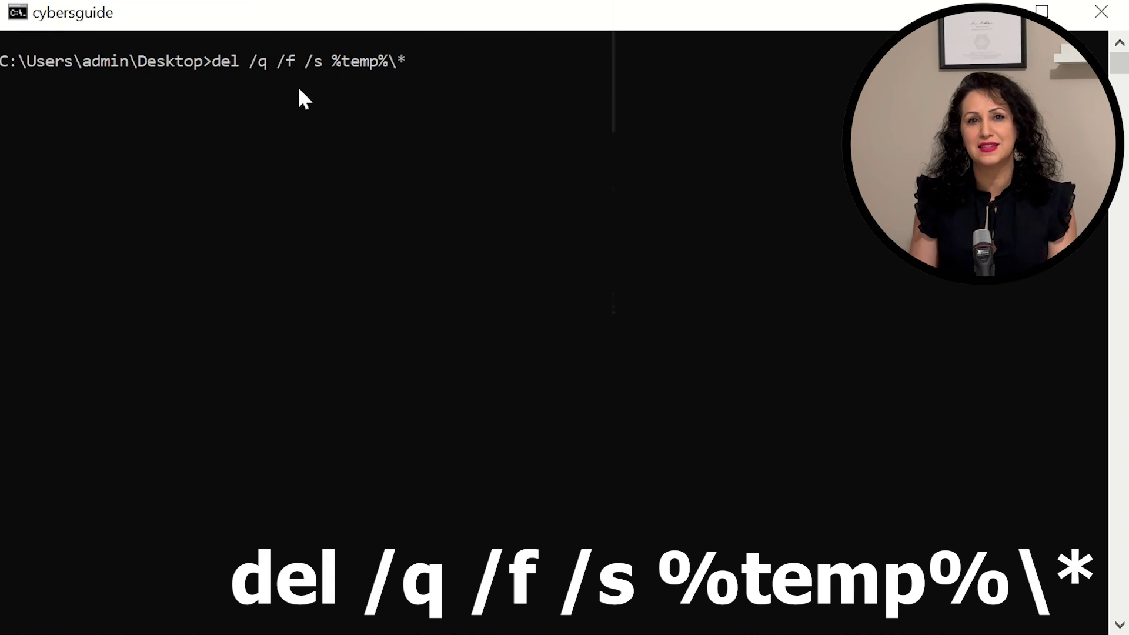
Quietly force-delete all temp files with del /q /f /s %temp%\*
key("Return")
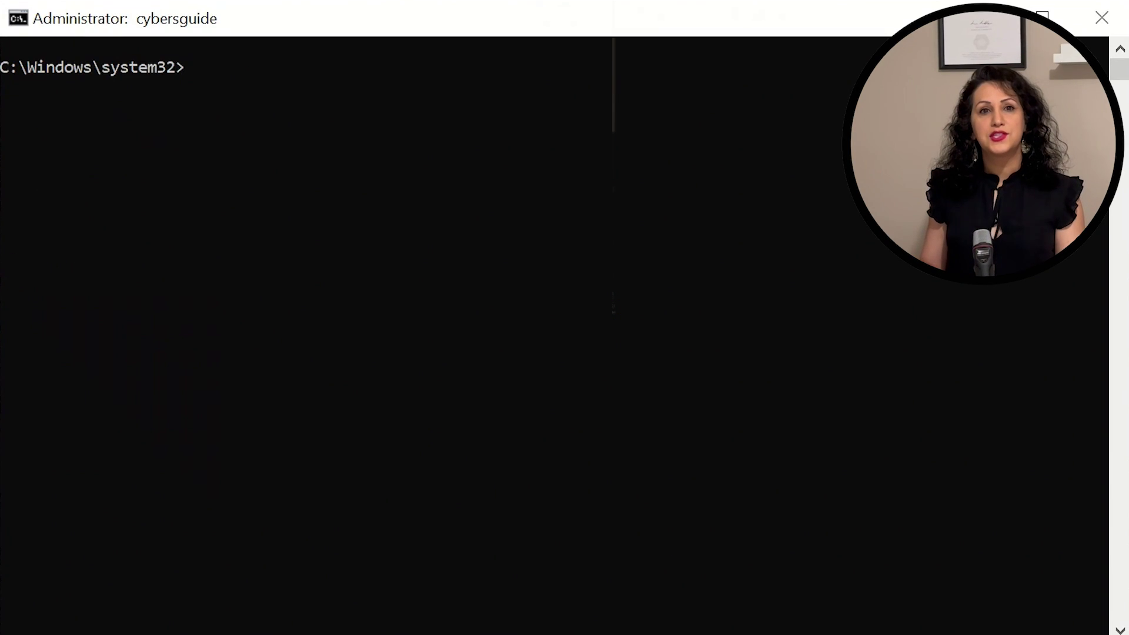
type("wmic")
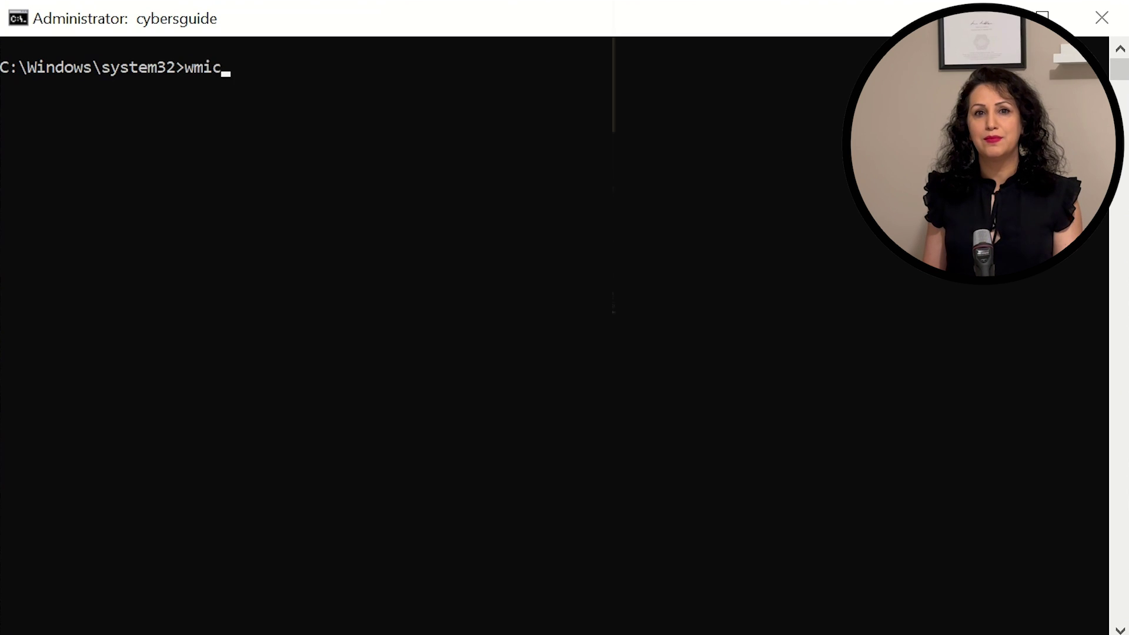
type(" product get")
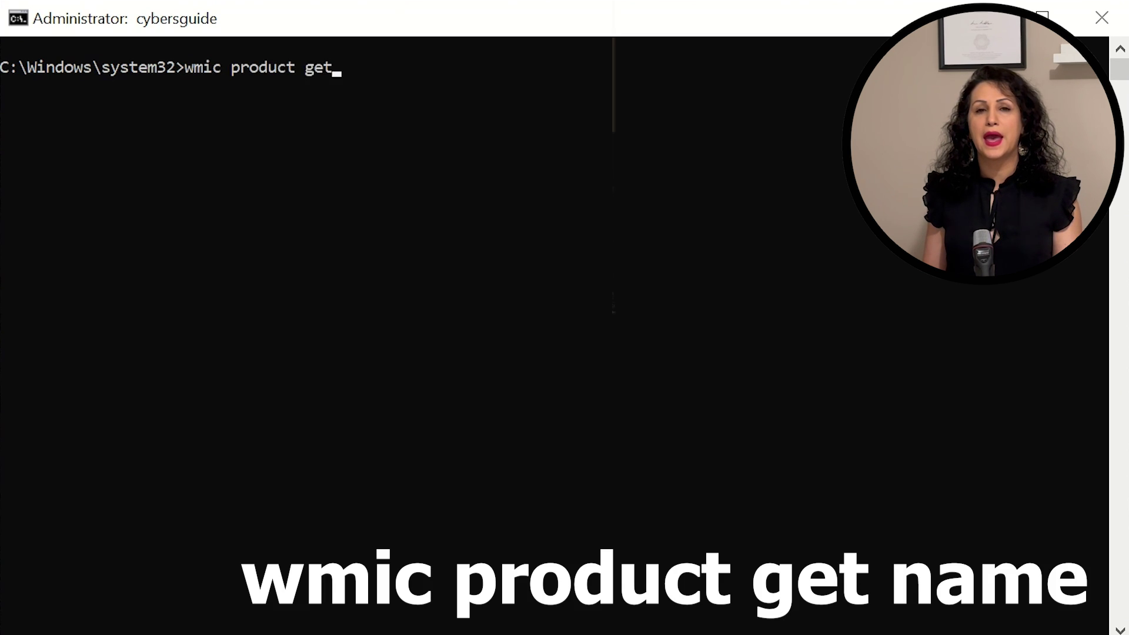
type(" name")
List installed programs with wmic product get name, then installed drivers with driverquery
key("Return")
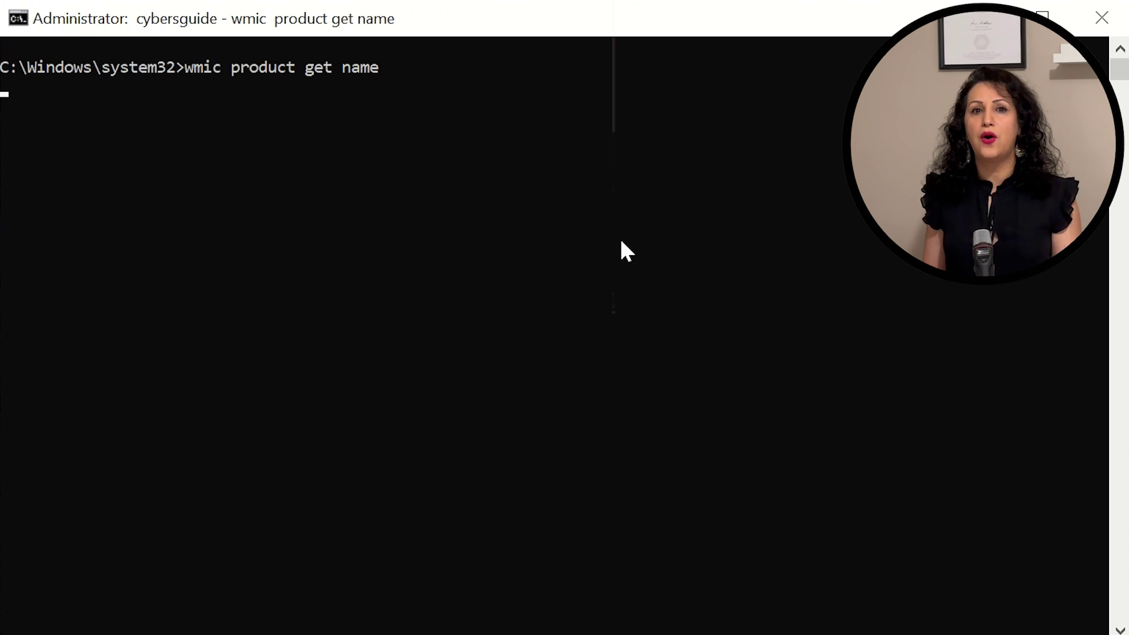
scroll(396, 458, "up", 1)
scroll(362, 454, "up", 15)
scroll(362, 455, "down", 5)
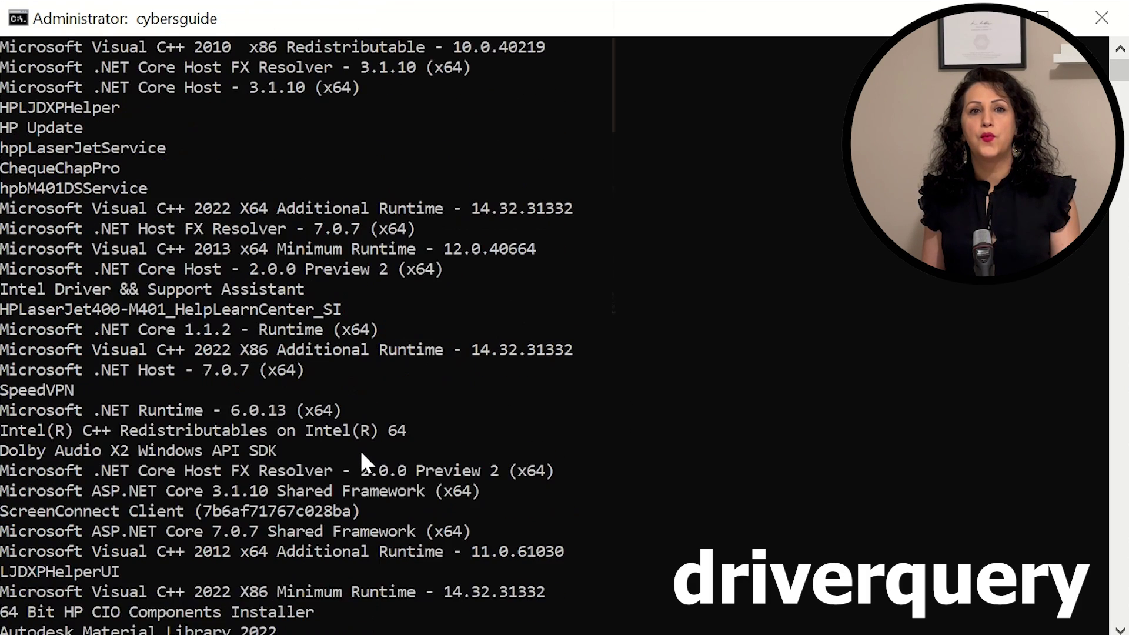
scroll(361, 454, "down", 10)
type("driverq")
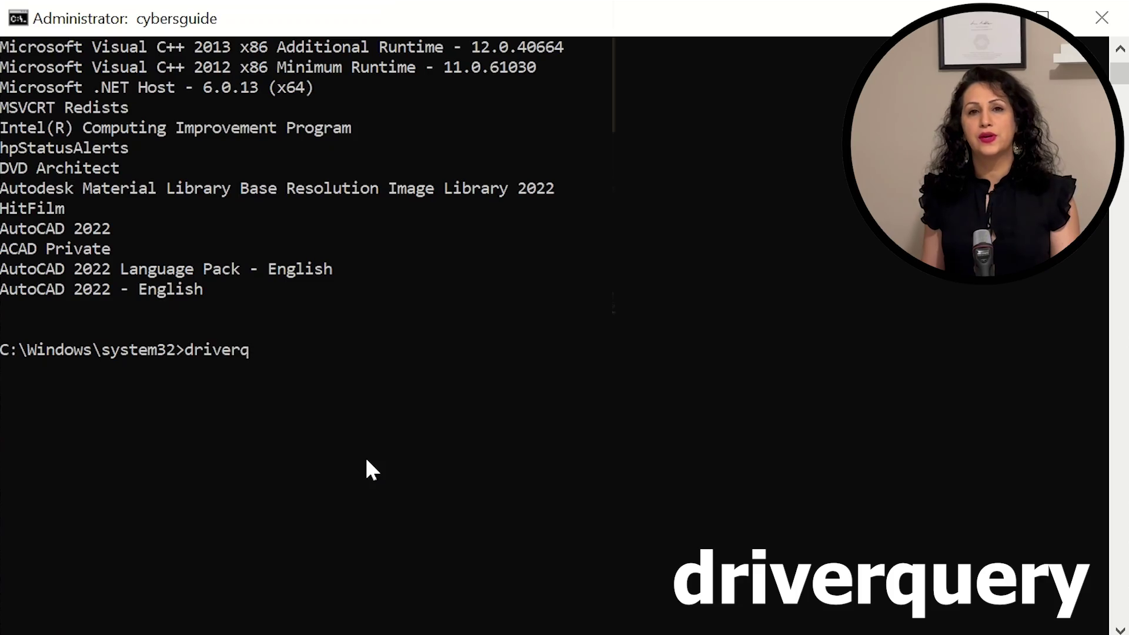
type("uery")
key("Return")
scroll(366, 460, "up", 6)
scroll(339, 417, "up", 13)
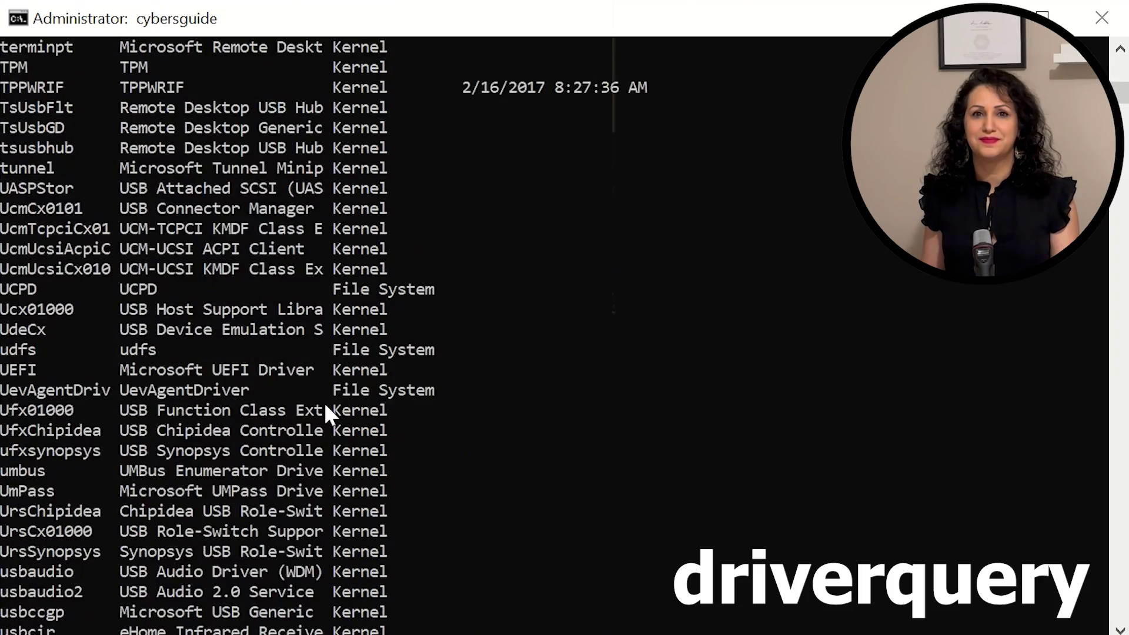
scroll(323, 402, "up", 6)
scroll(342, 402, "down", 16)
type("tree")
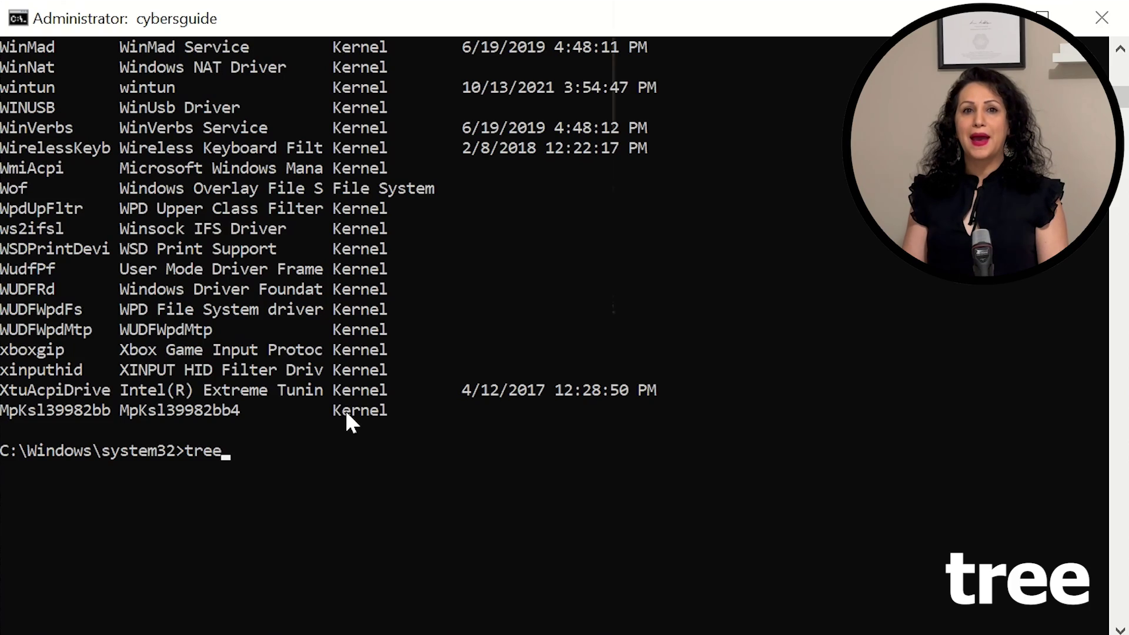
Print the system32 folder hierarchy with the tree command
key("Return")
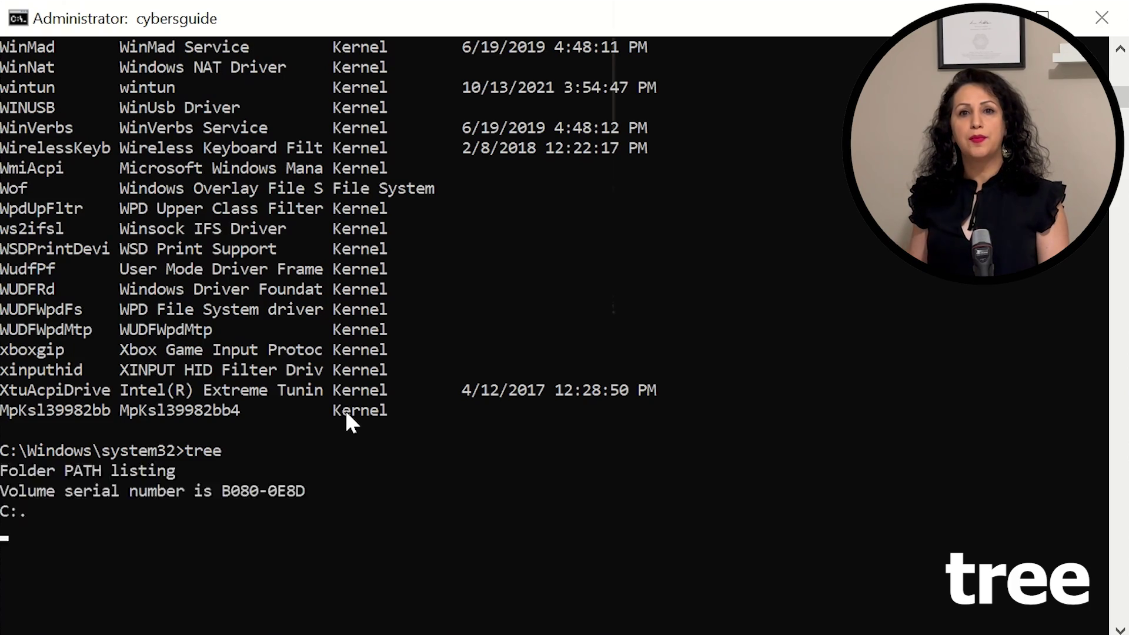
scroll(345, 413, "up", 5)
scroll(346, 413, "up", 15)
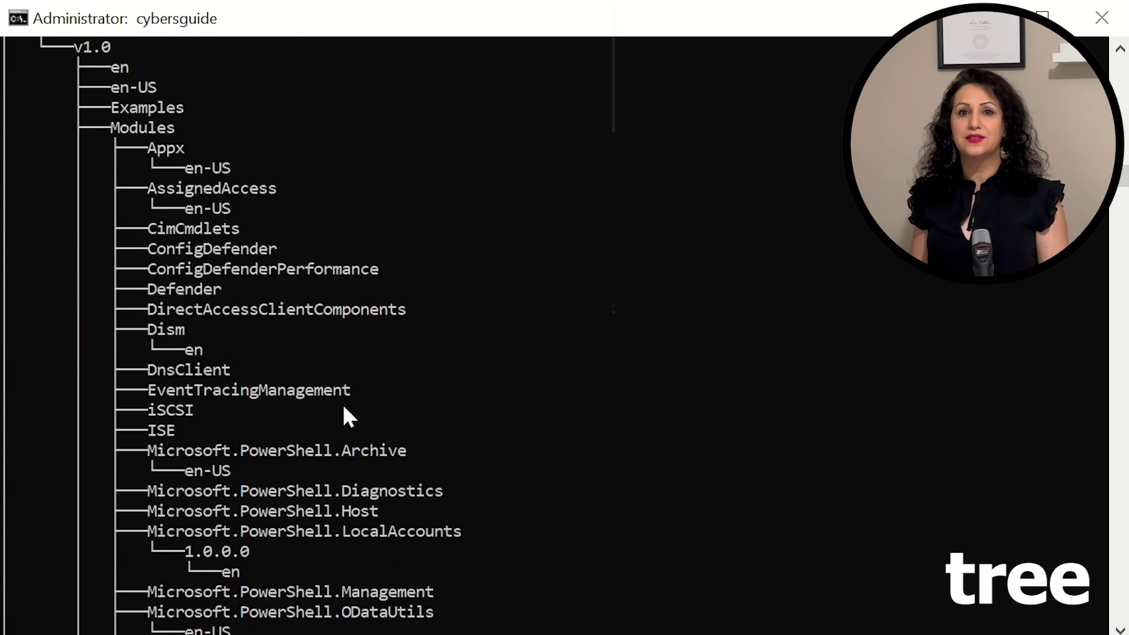
scroll(353, 414, "down", 15)
scroll(361, 422, "down", 6)
scroll(357, 422, "down", 2)
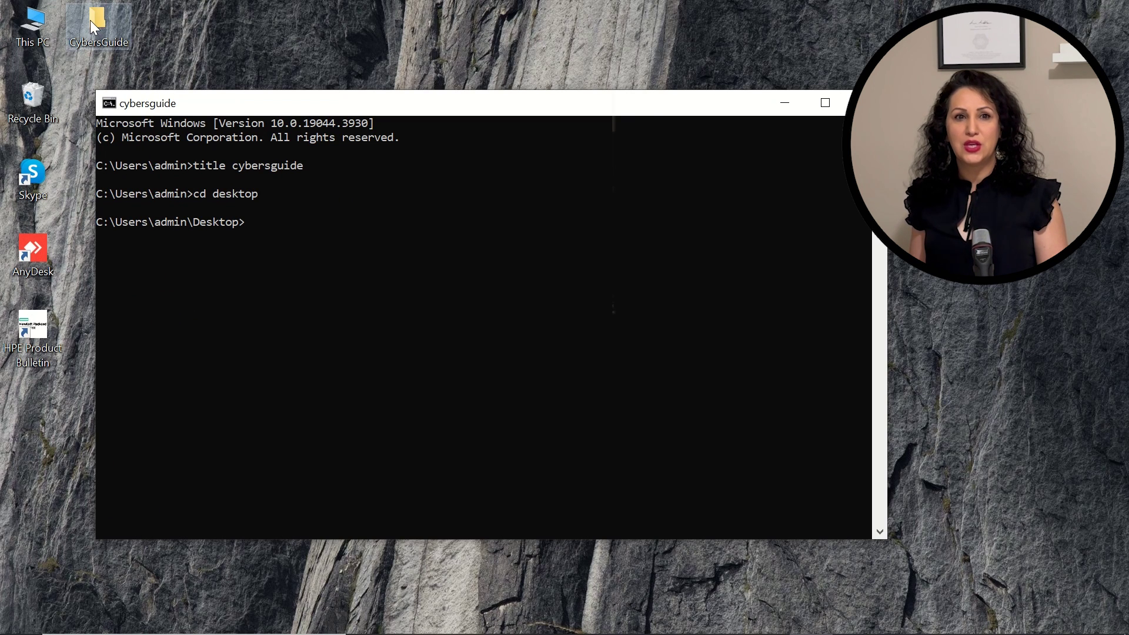
Hide the CybersGuide desktop folder with attrib +h +s +r CybersGuide
left_click_drag(216, 103, 354, 60)
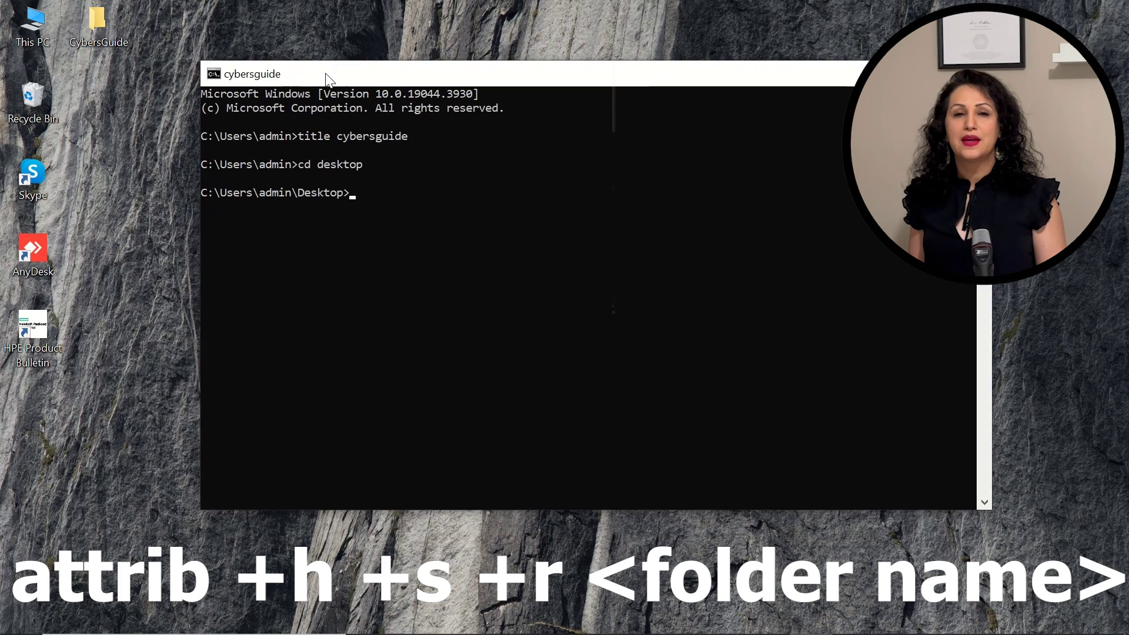
left_click(106, 25)
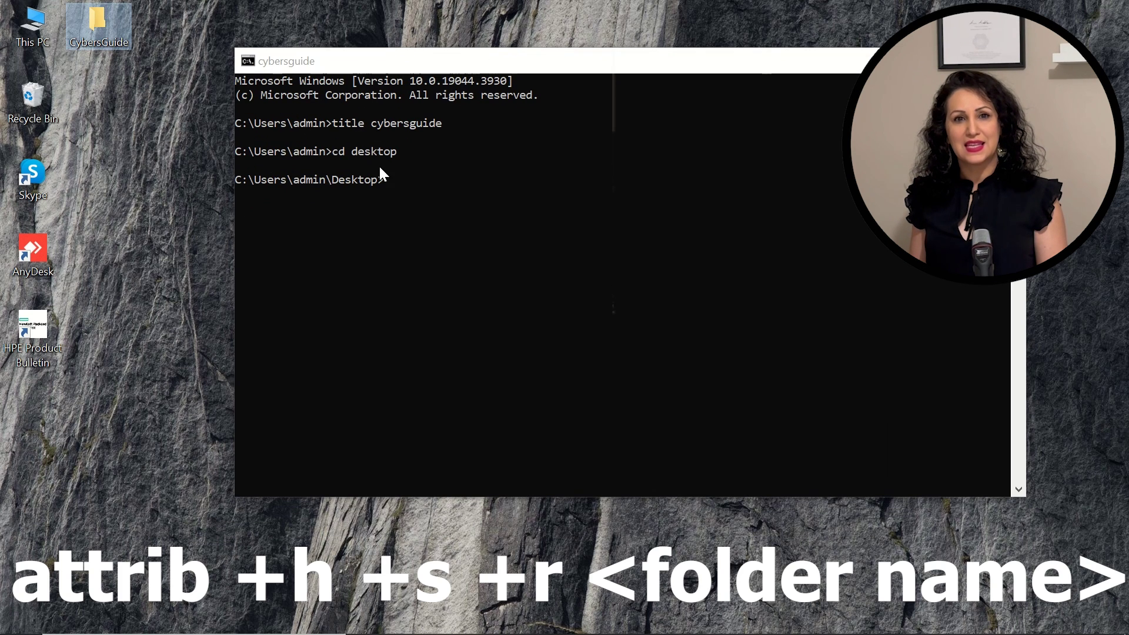
left_click(396, 184)
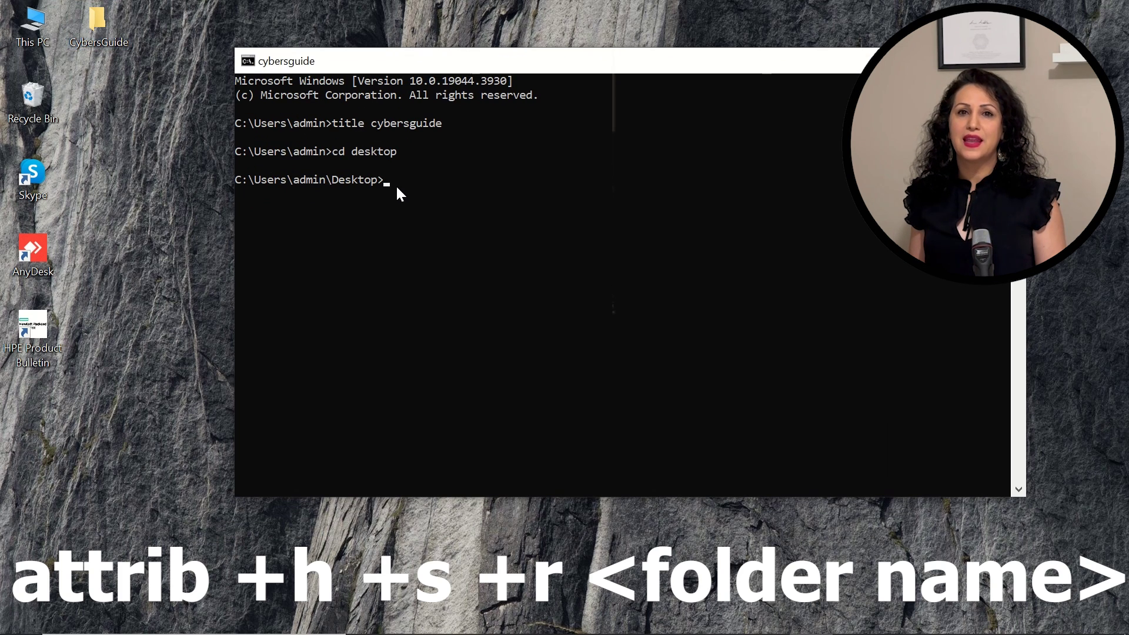
type("attri")
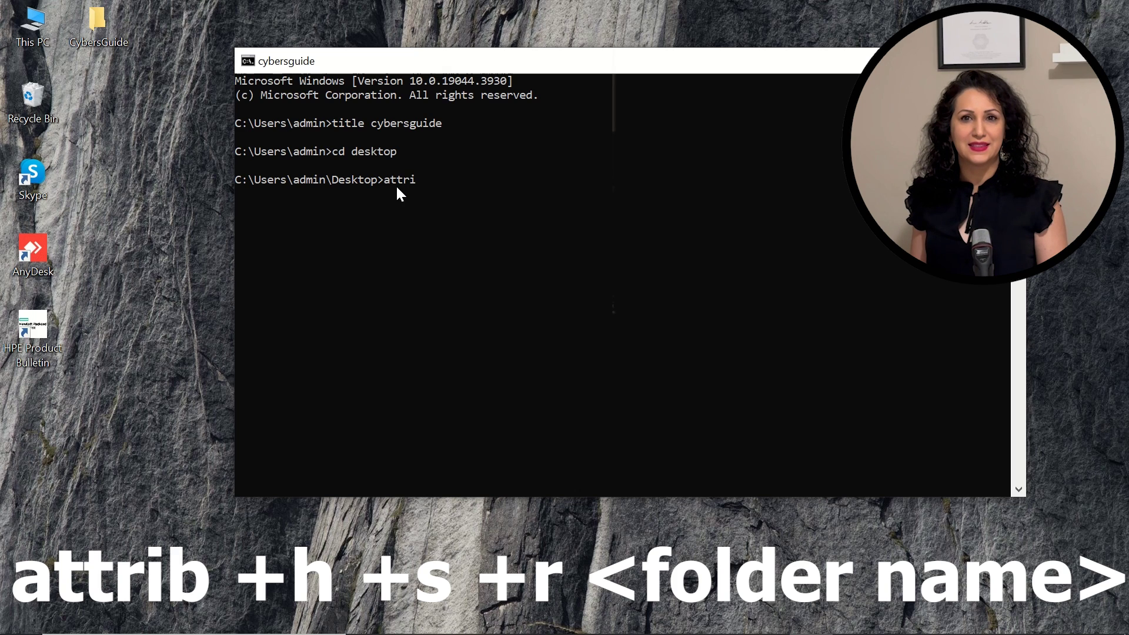
type("b ")
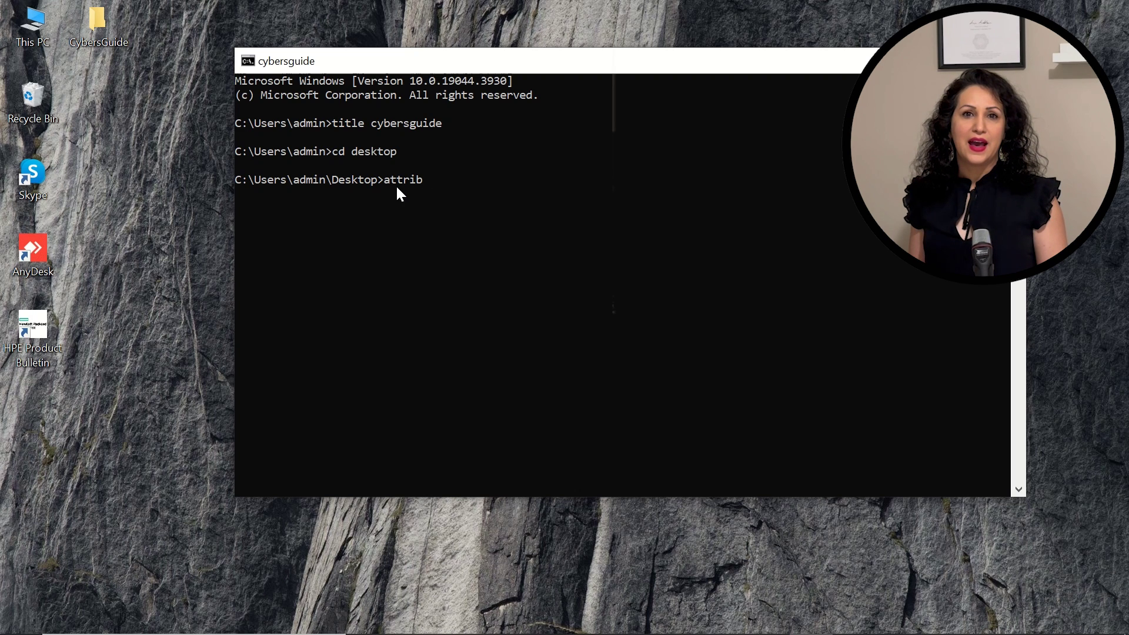
type("+h +")
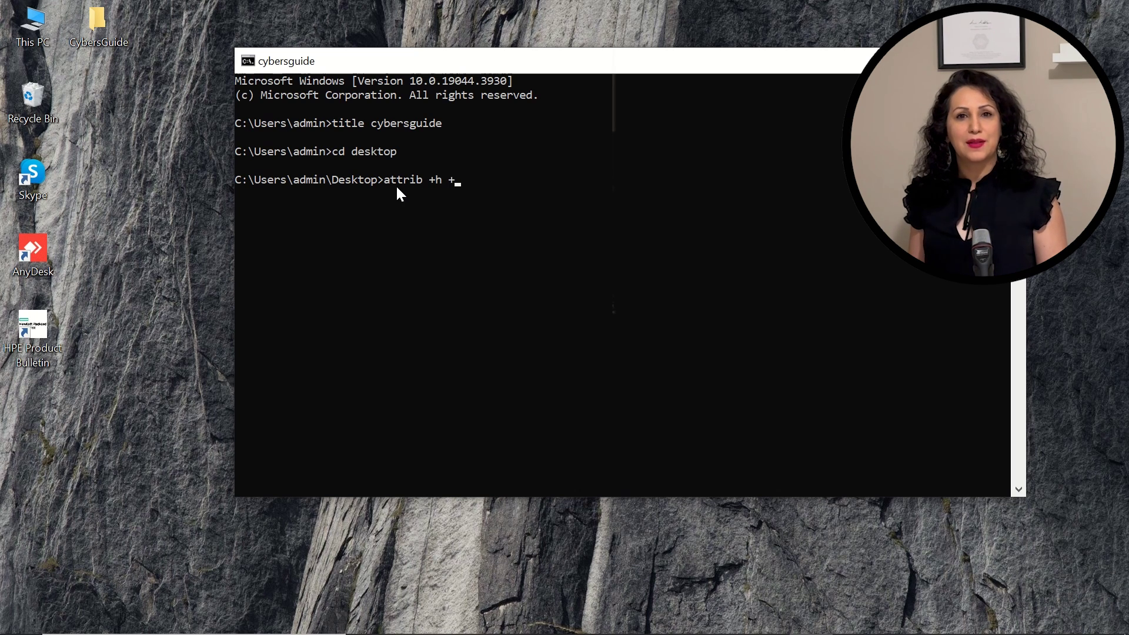
type("s +")
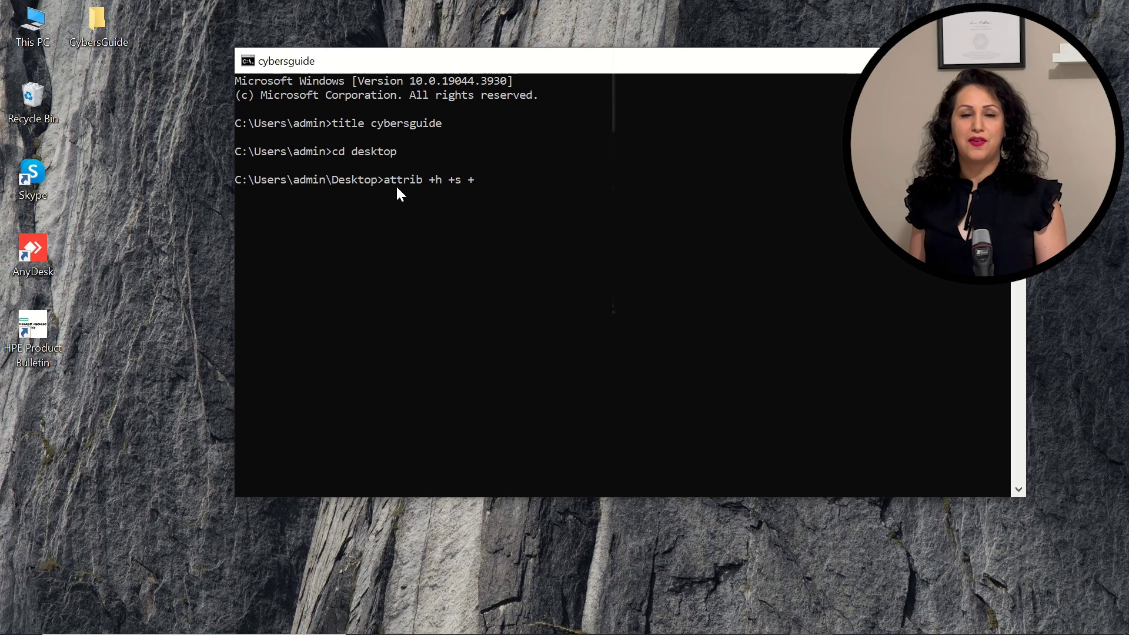
type("r")
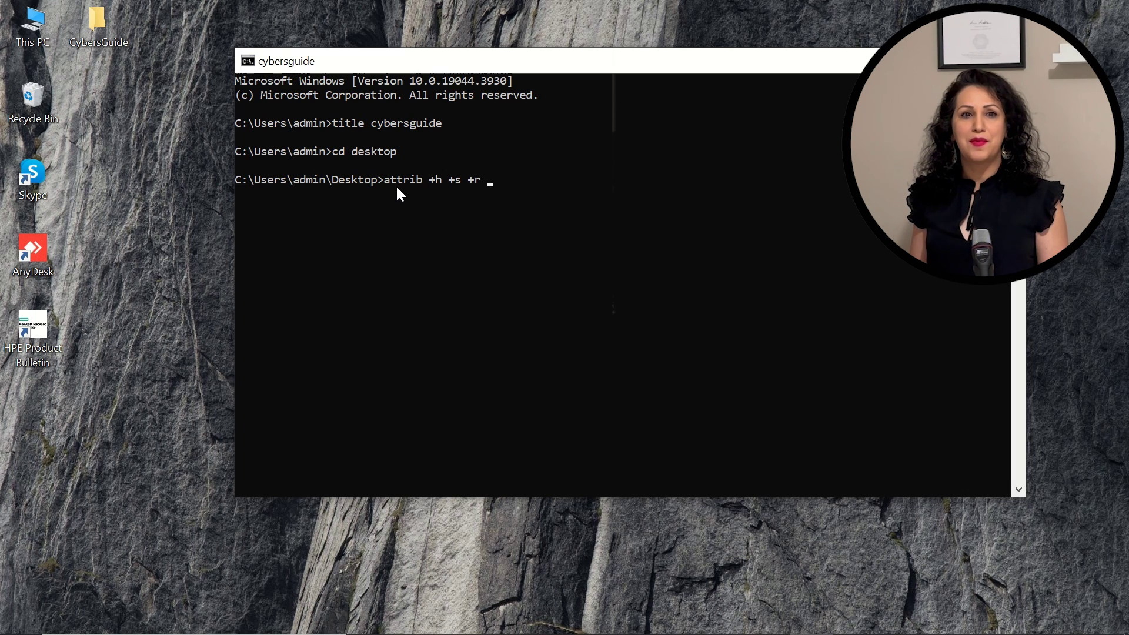
type(" Cyber")
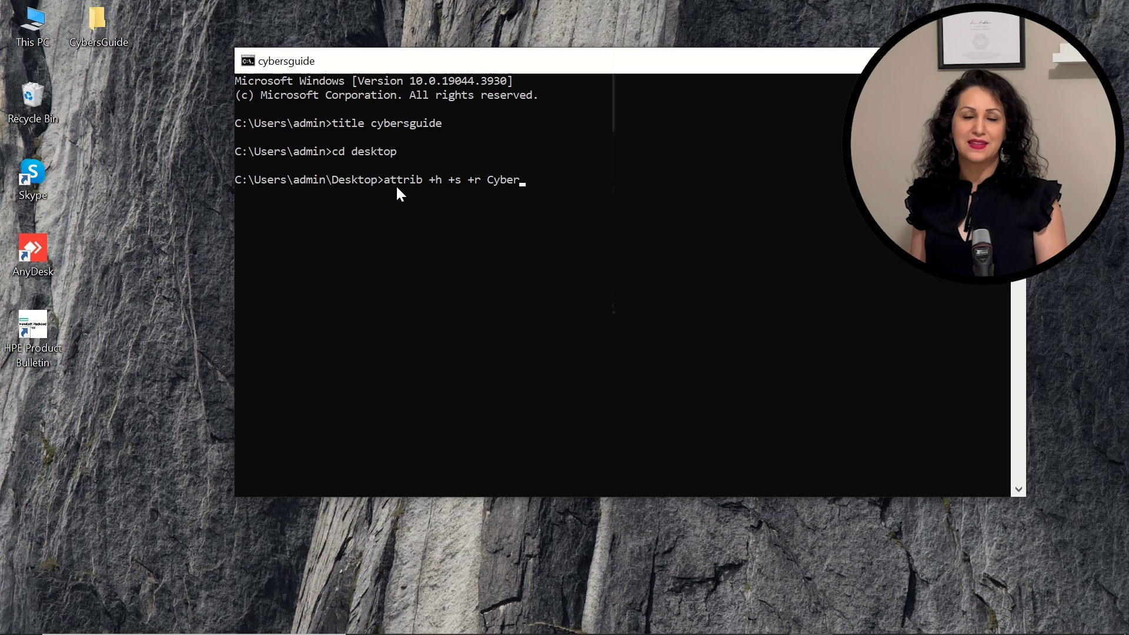
type("sGuide")
key("Return")
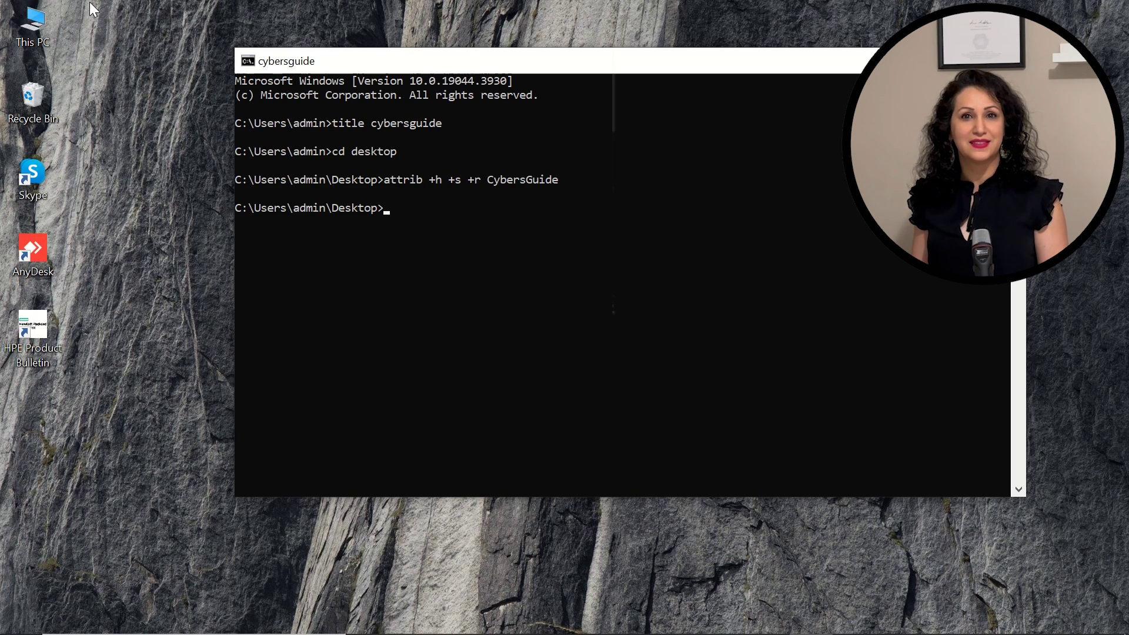
Edit the recalled attrib command to 'attrib -h -s -r CybersGuide' and run it
key("Up")
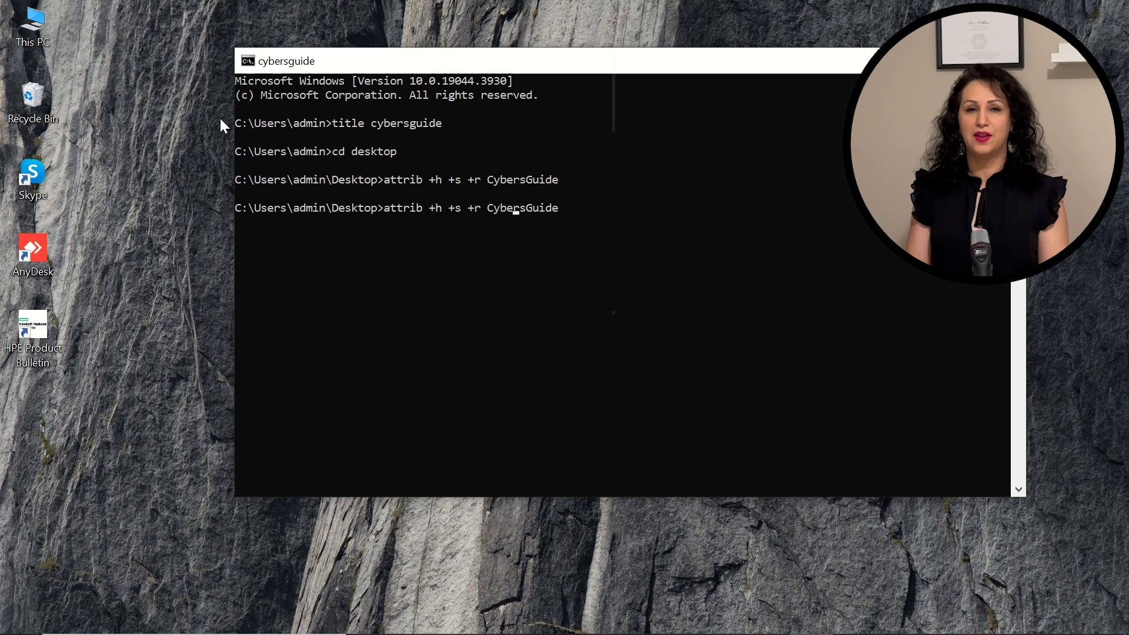
key("Left")
key("Left")
key("Left")
key("Left")
key("Left")
key("Left")
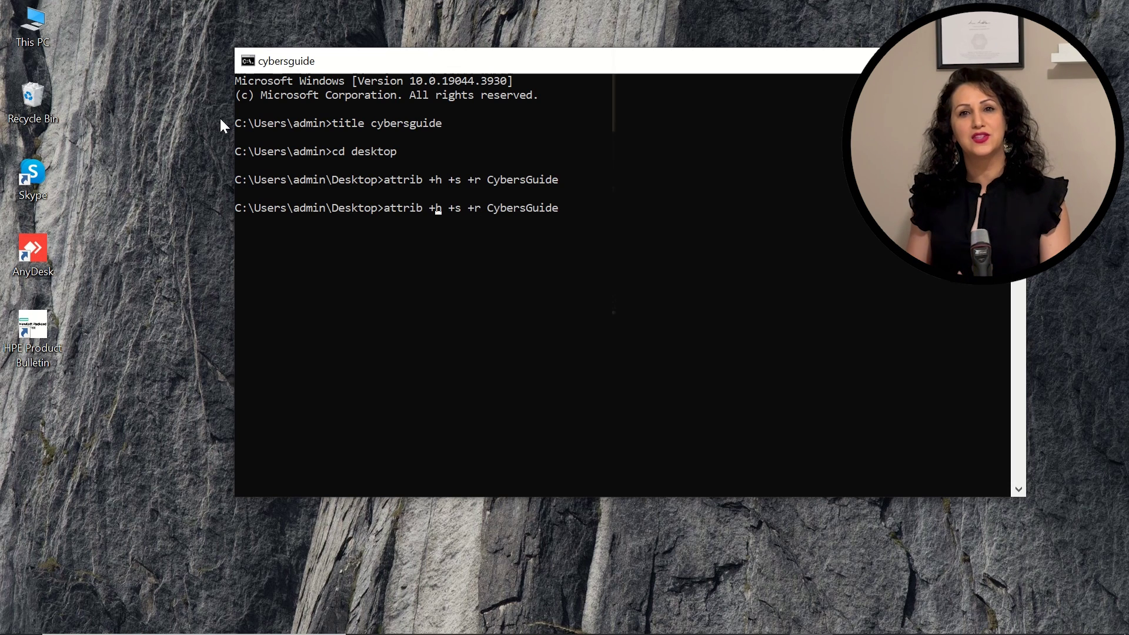
key("BackSpace")
type("-")
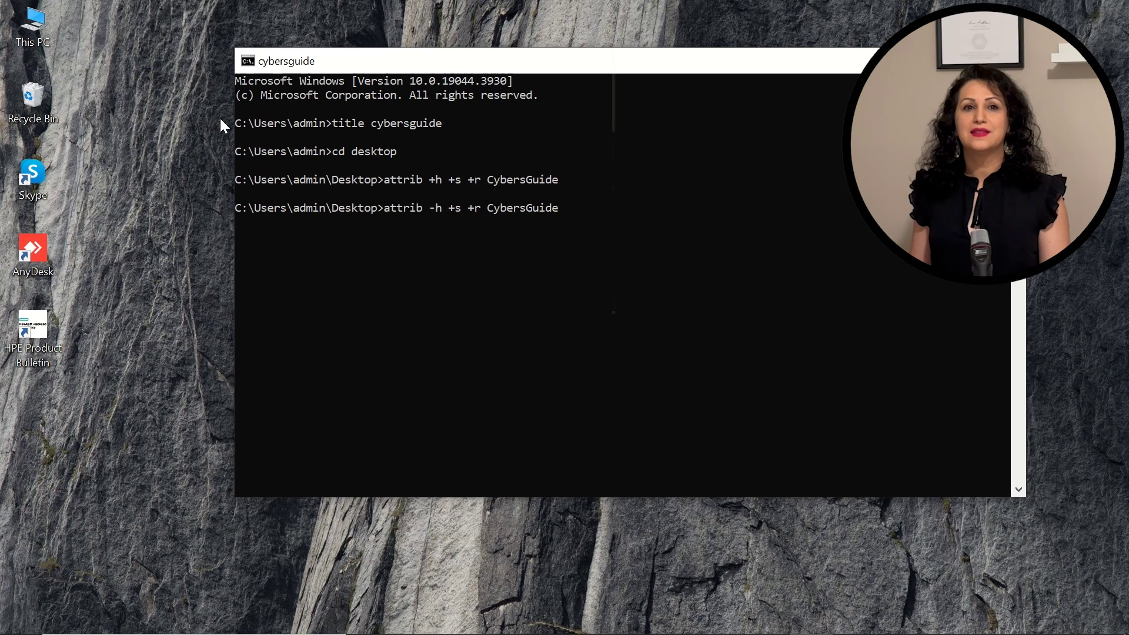
key("Right")
key("Right")
key("Right")
key("BackSpace")
type("-")
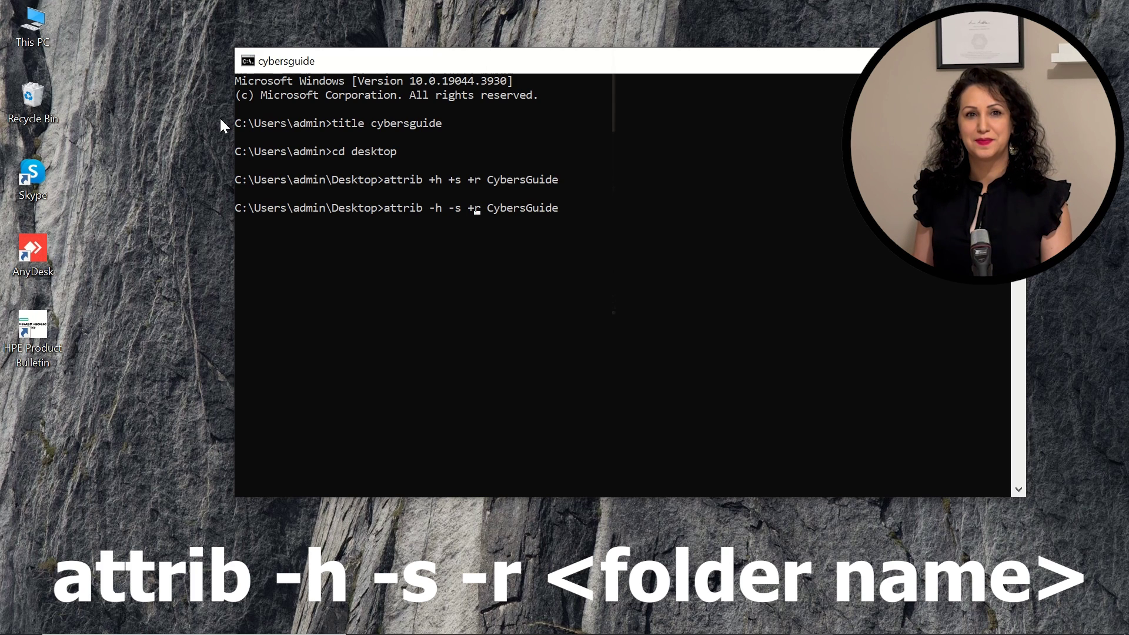
key("BackSpace")
type("-")
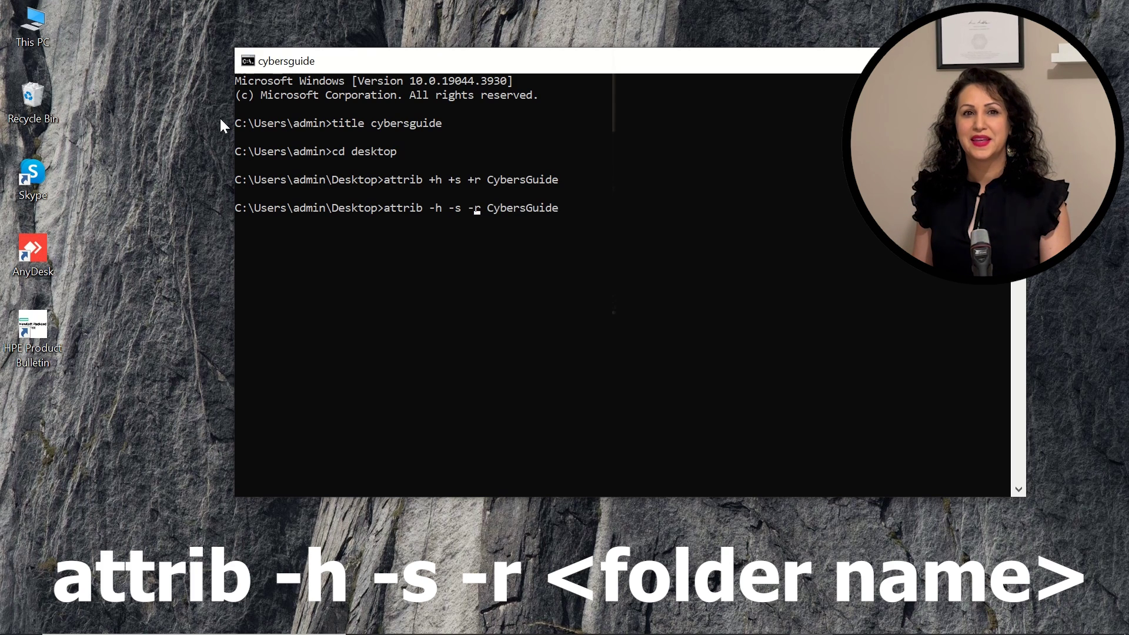
key("Return")
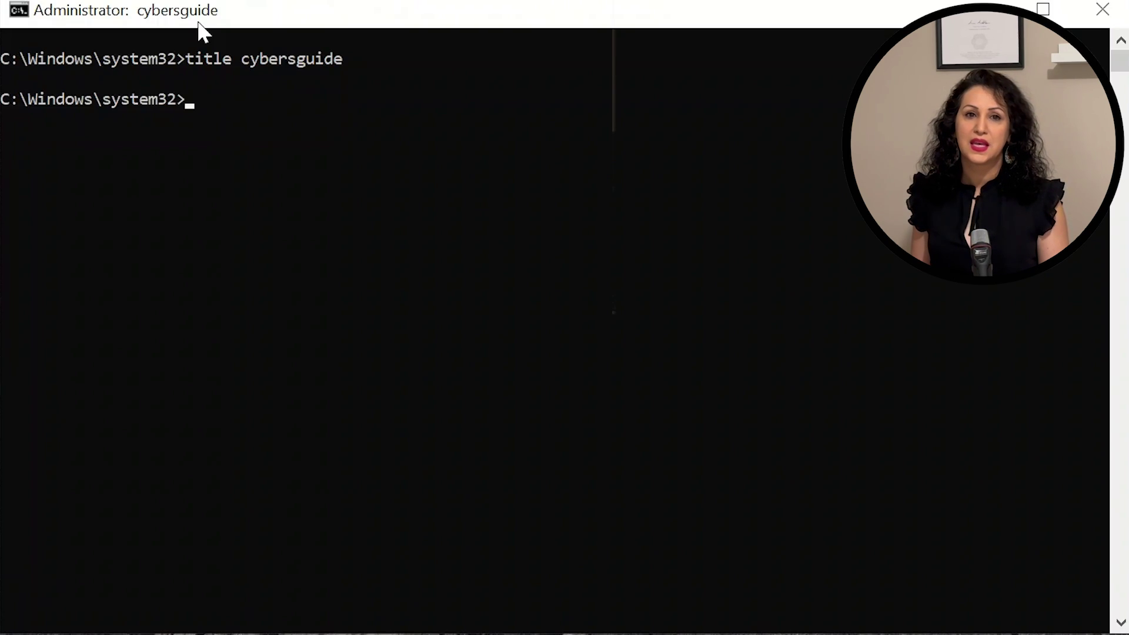
type("ipconfi")
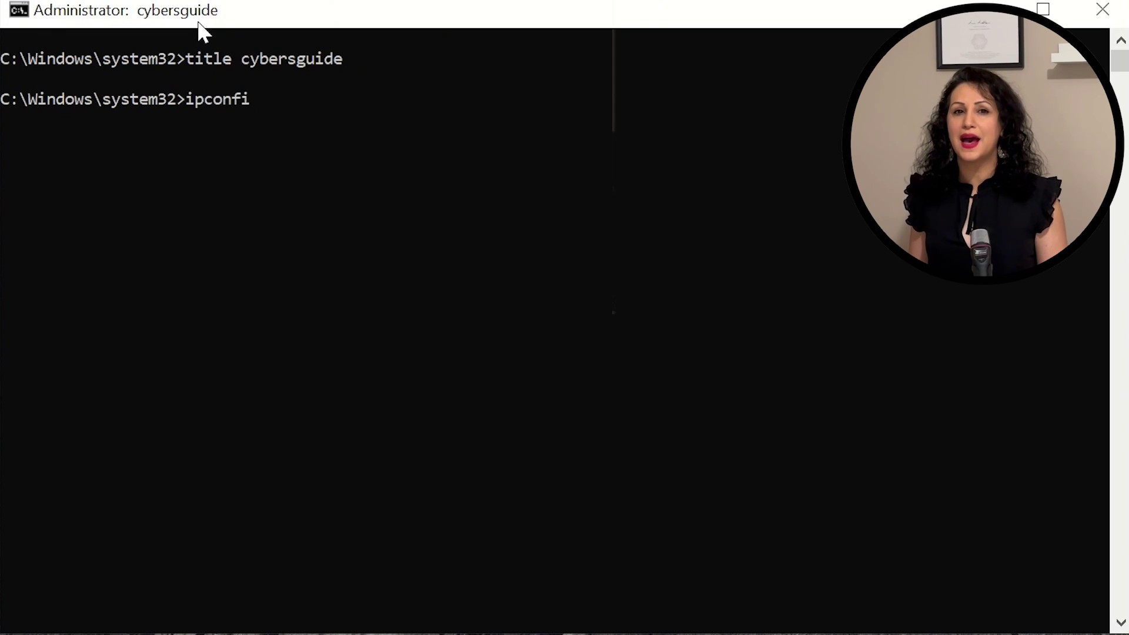
type("g/all")
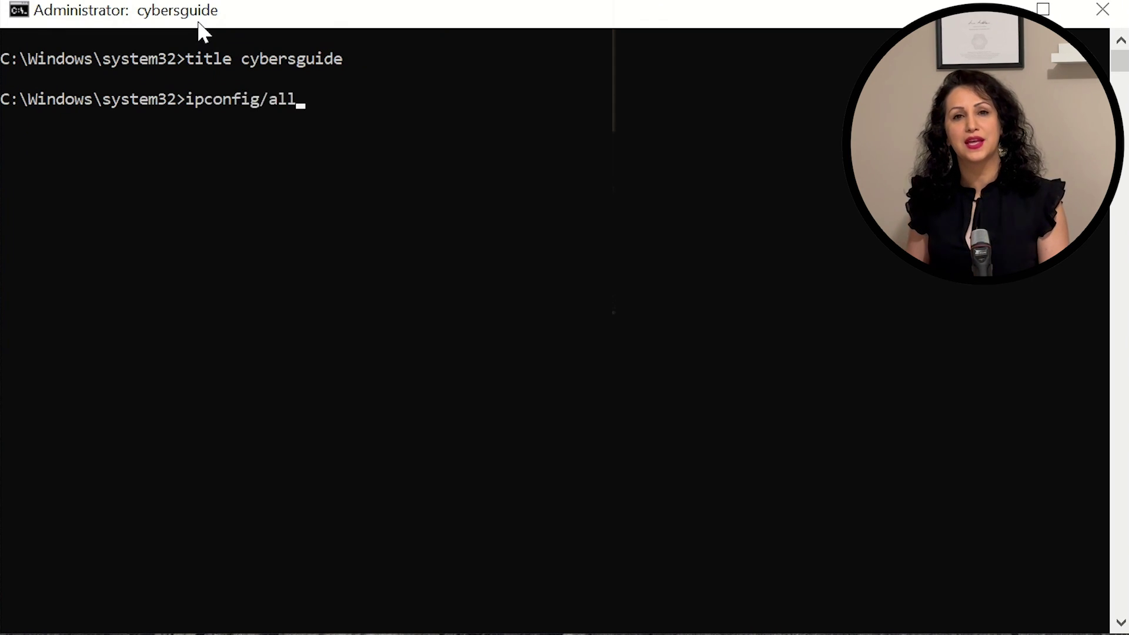
Run ipconfig /all and pause the output to read the adapter details
key("Return")
left_click(105, 544)
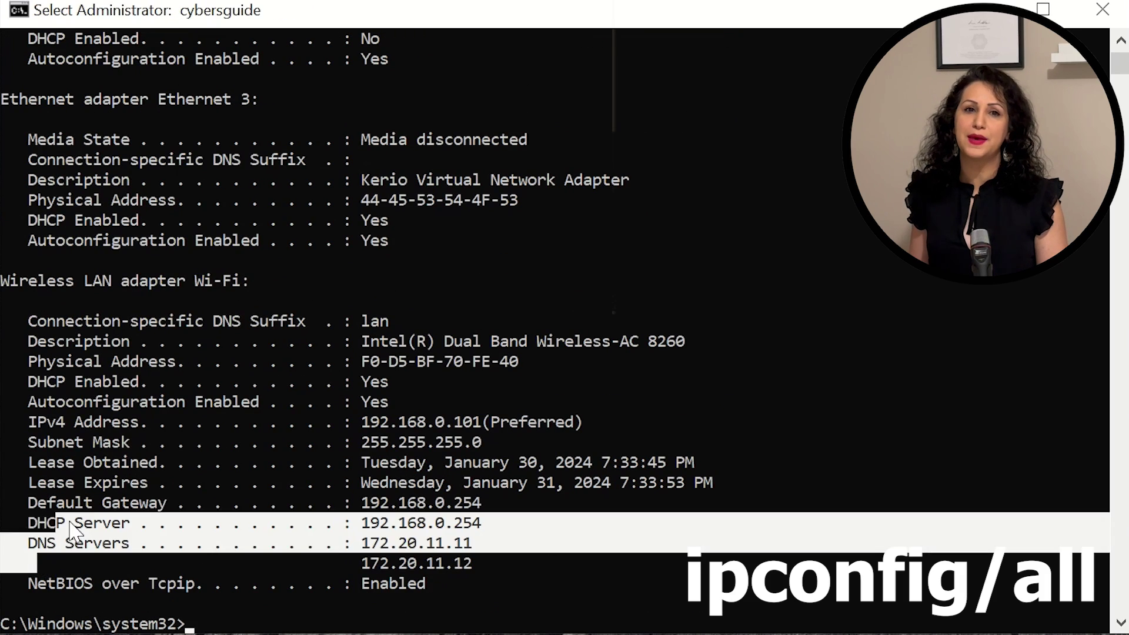
scroll(124, 309, "up", 2)
scroll(126, 313, "up", 9)
scroll(126, 311, "down", 3)
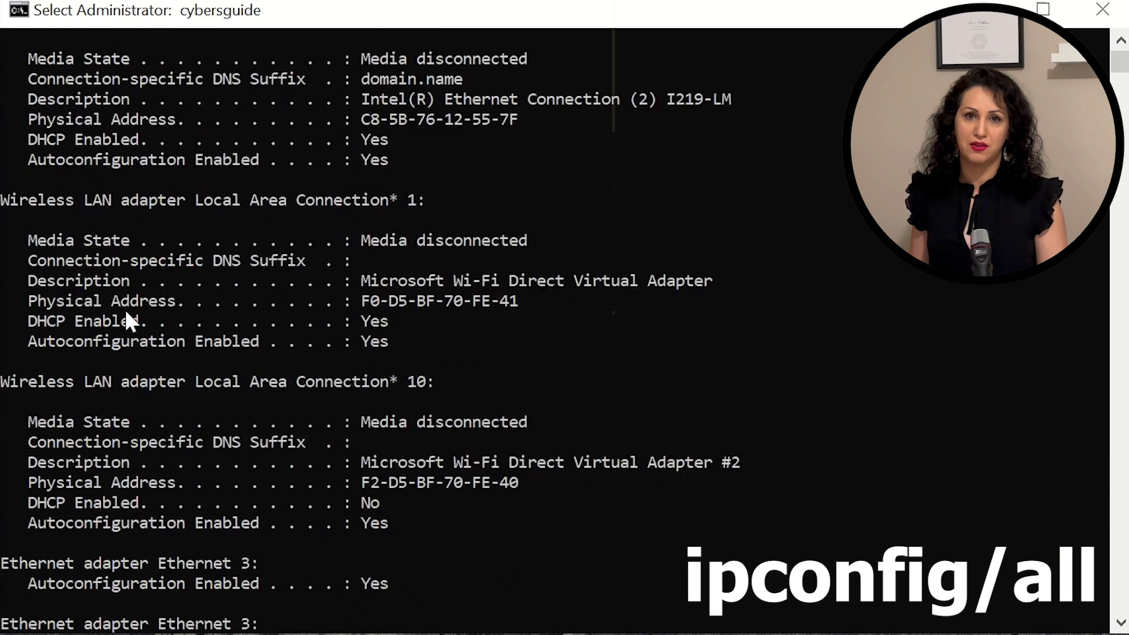
scroll(126, 312, "up", 1)
scroll(126, 311, "up", 2)
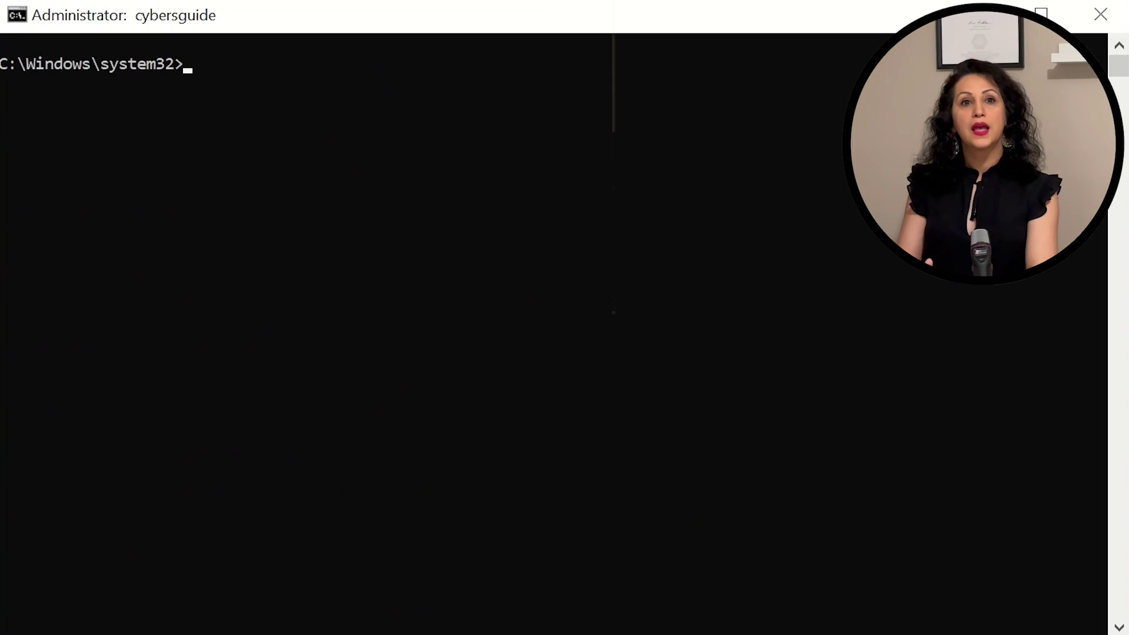
type("ns")
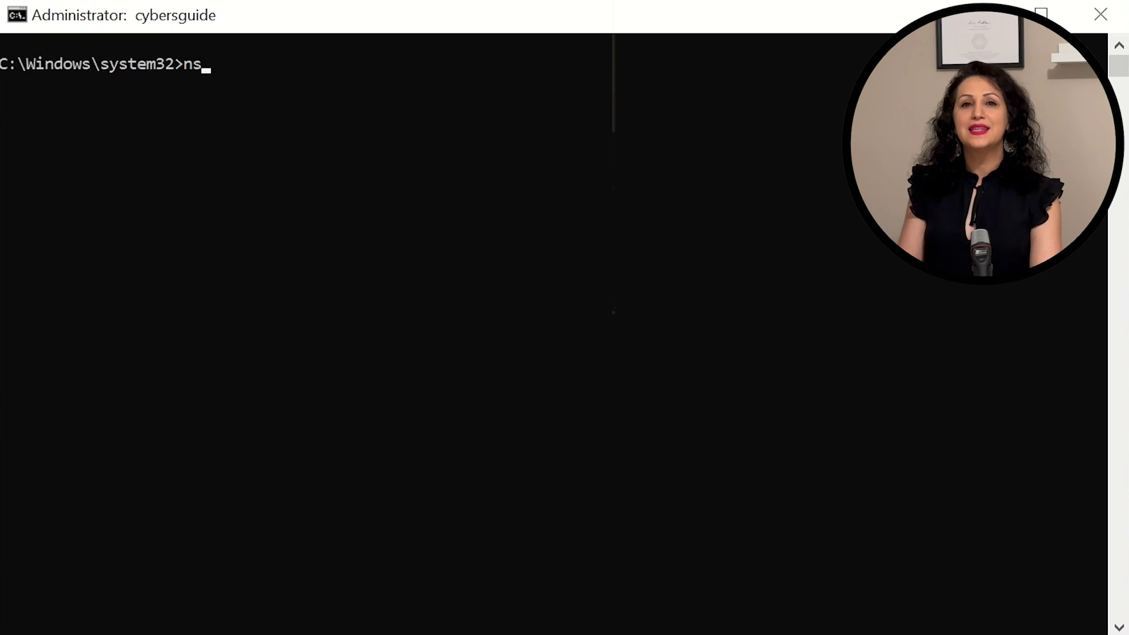
type("lookup")
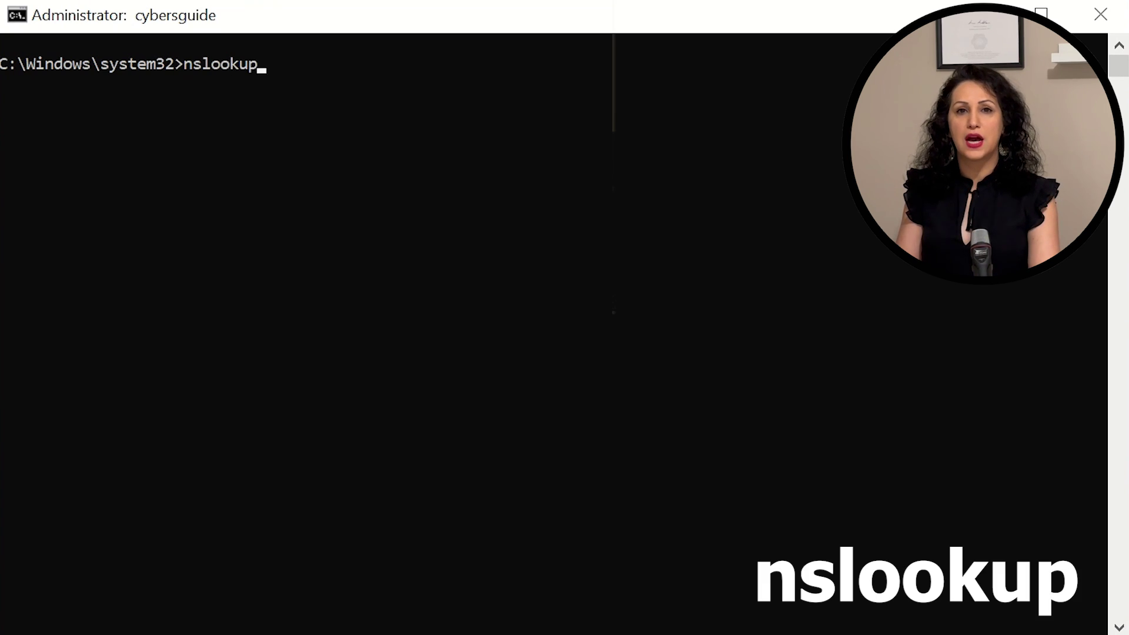
key("Return")
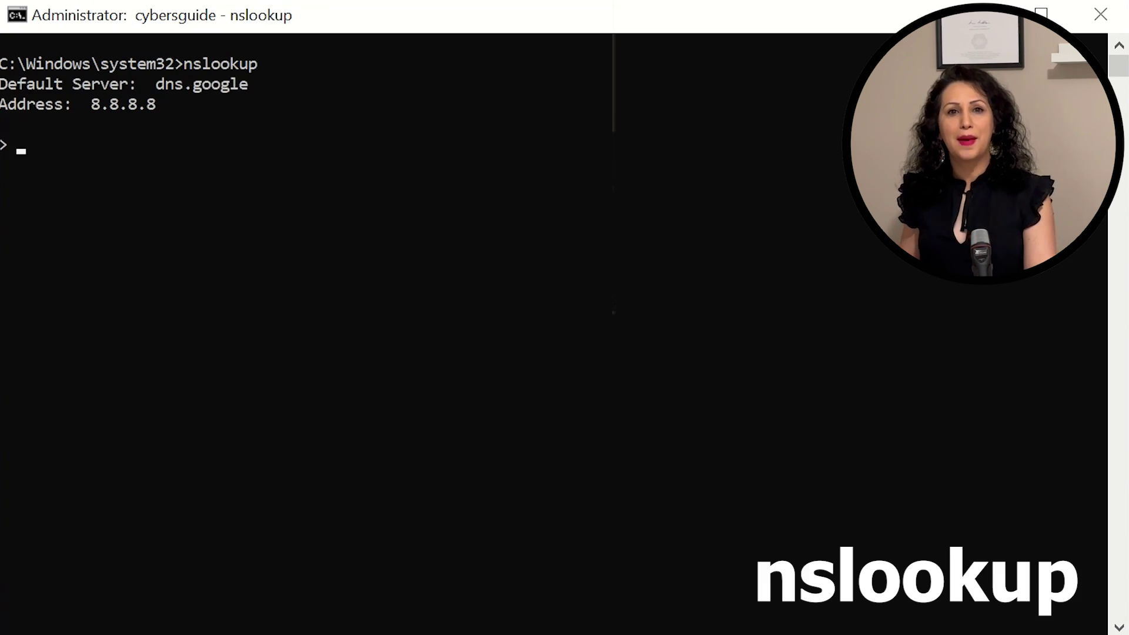
type("8.8.8.8")
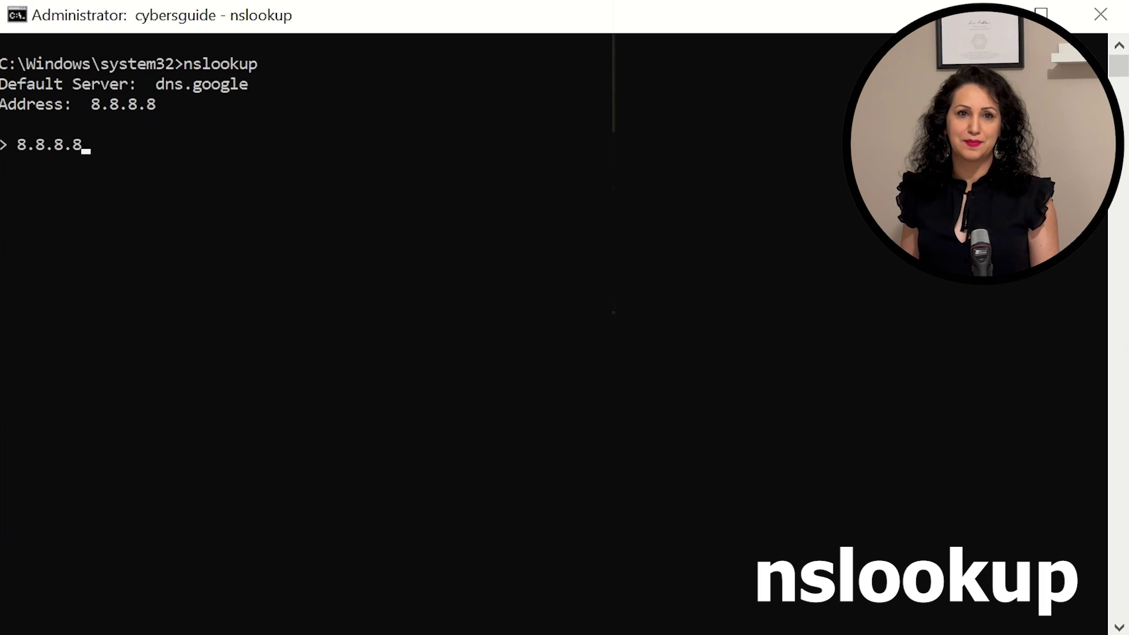
key("Return")
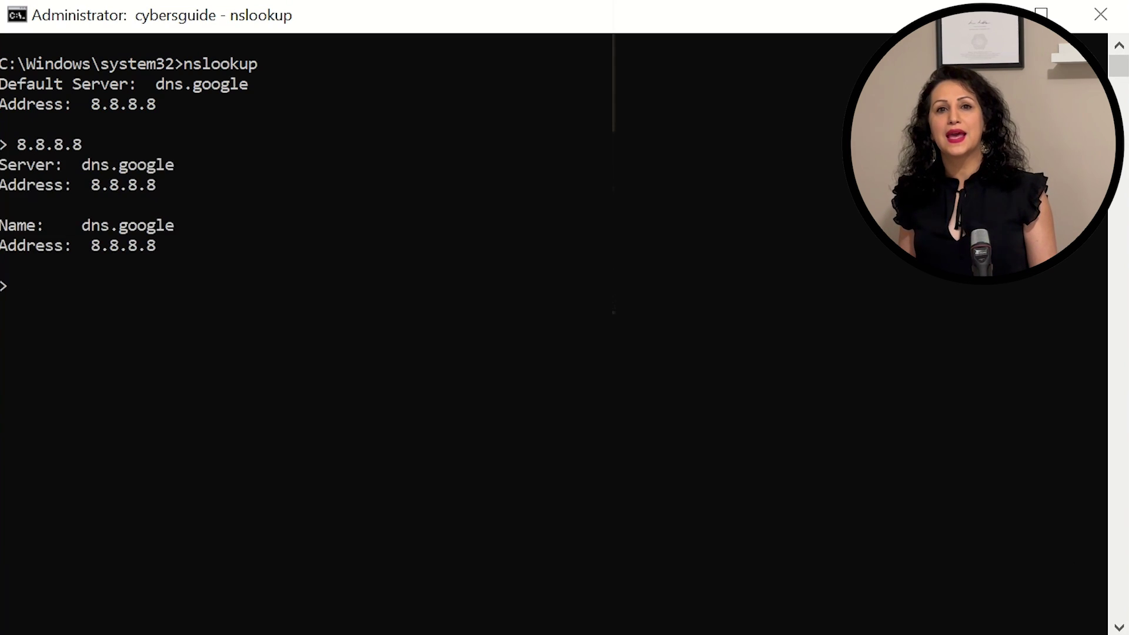
type("google.c")
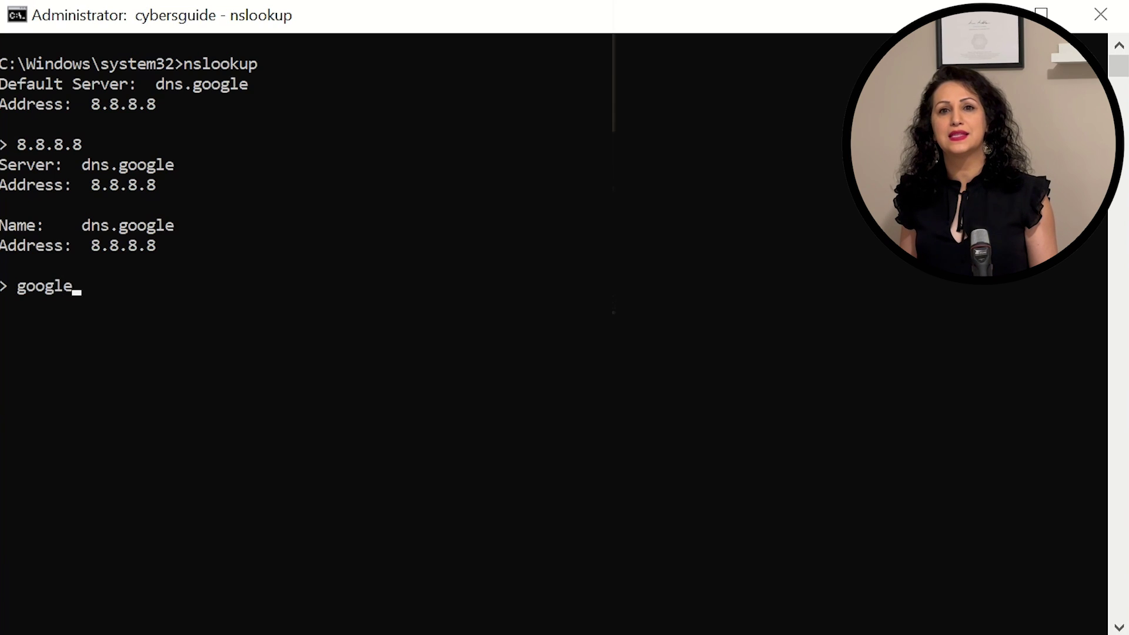
type("om")
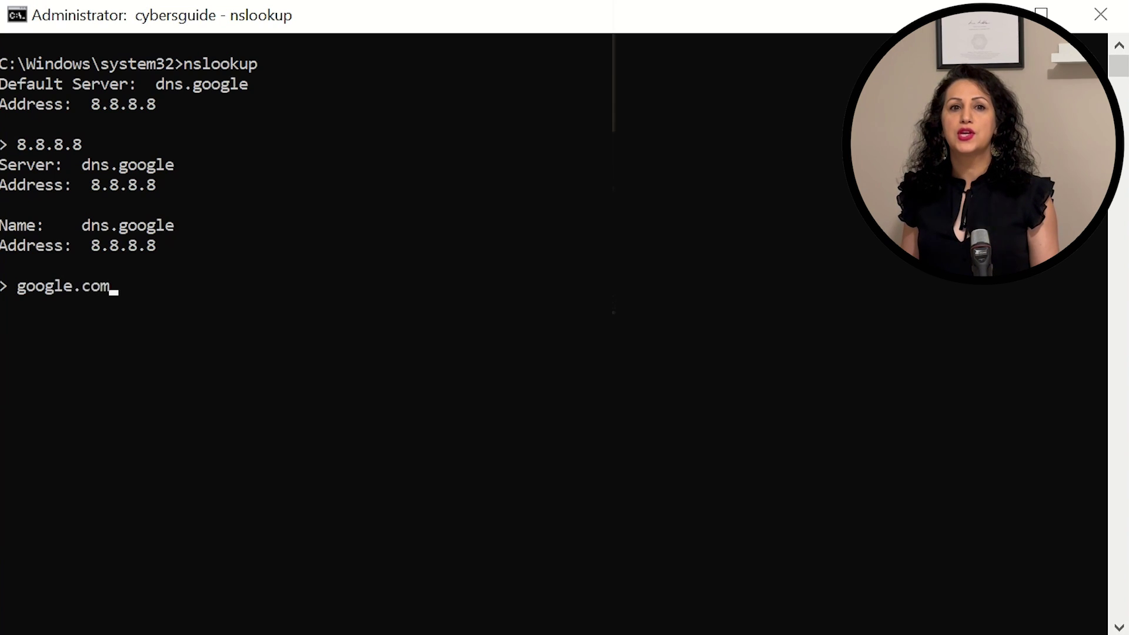
key("Return")
type("qui")
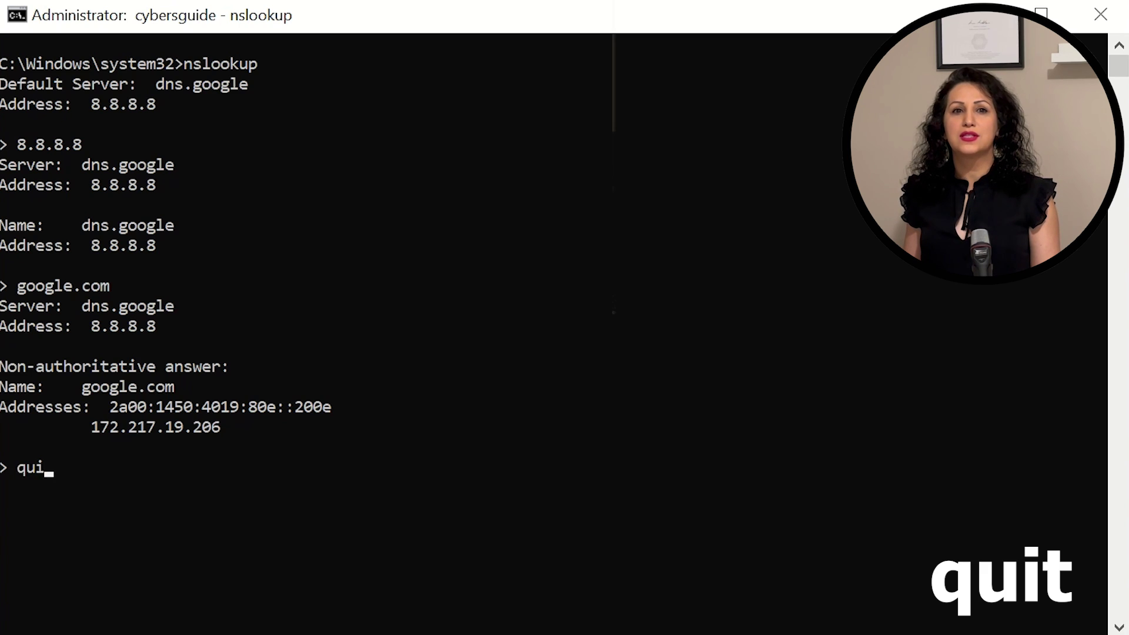
type("t")
key("Return")
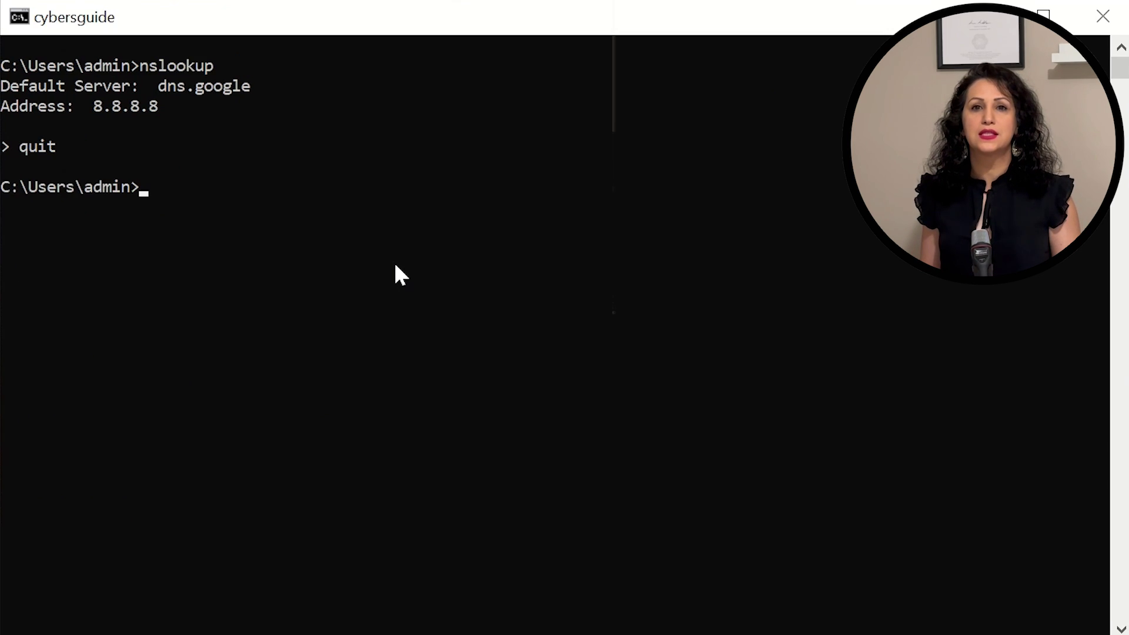
type("nslookup")
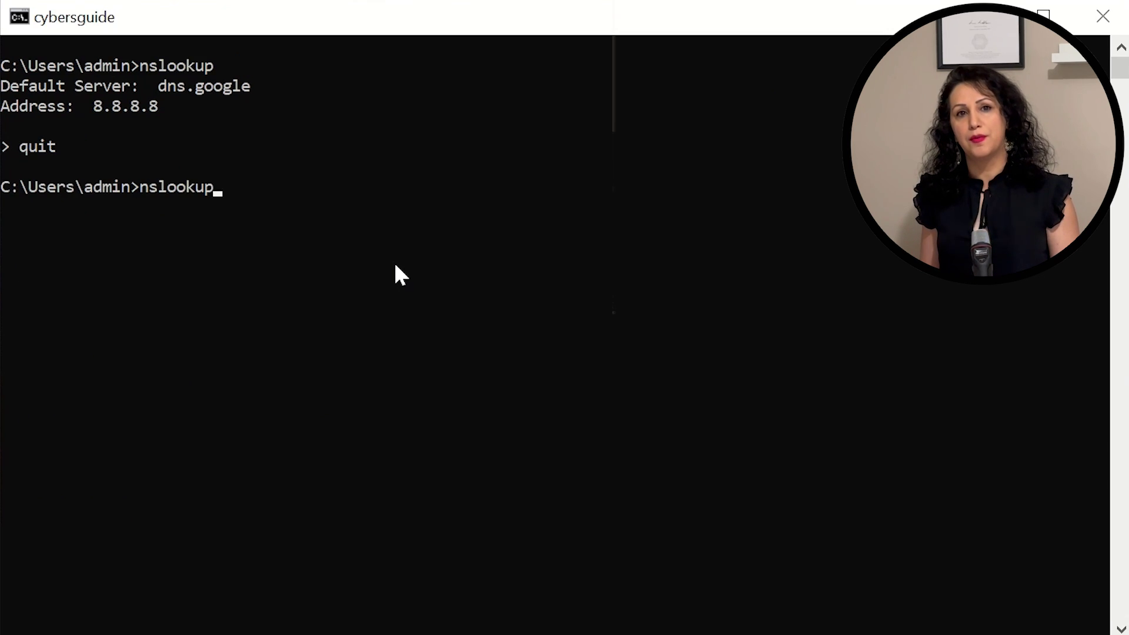
type(" www.goo")
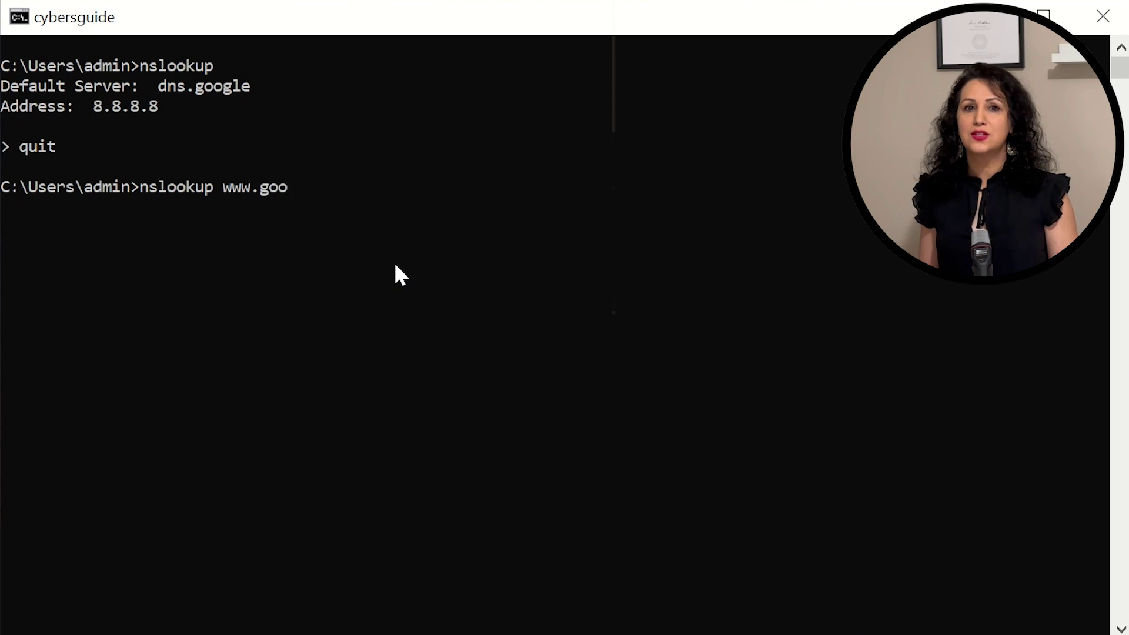
type("gle.com")
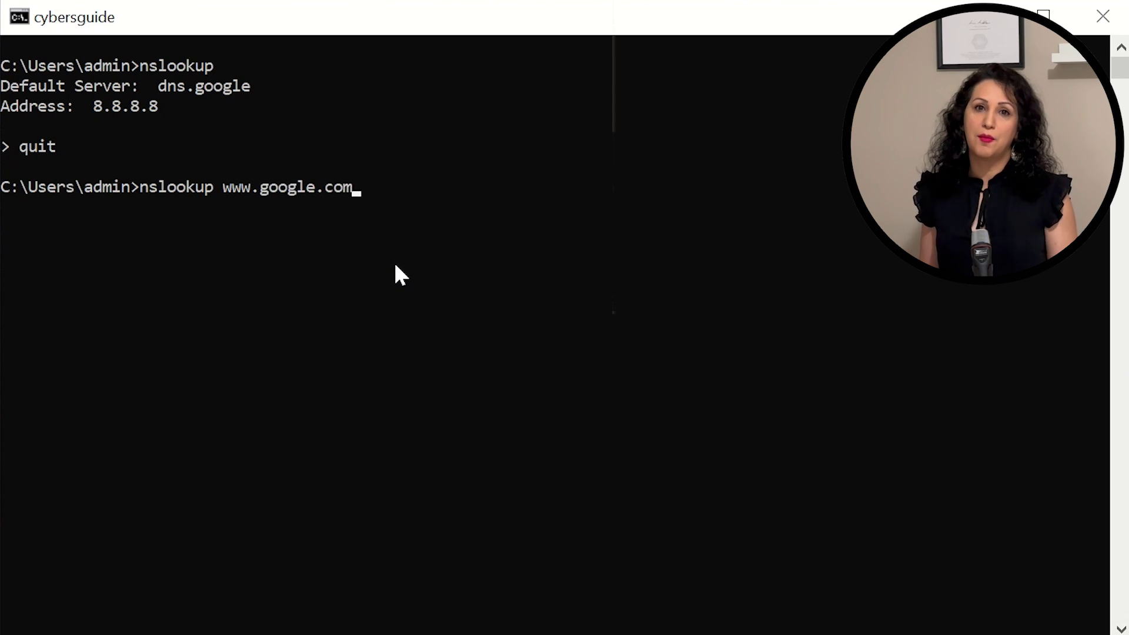
key("Return")
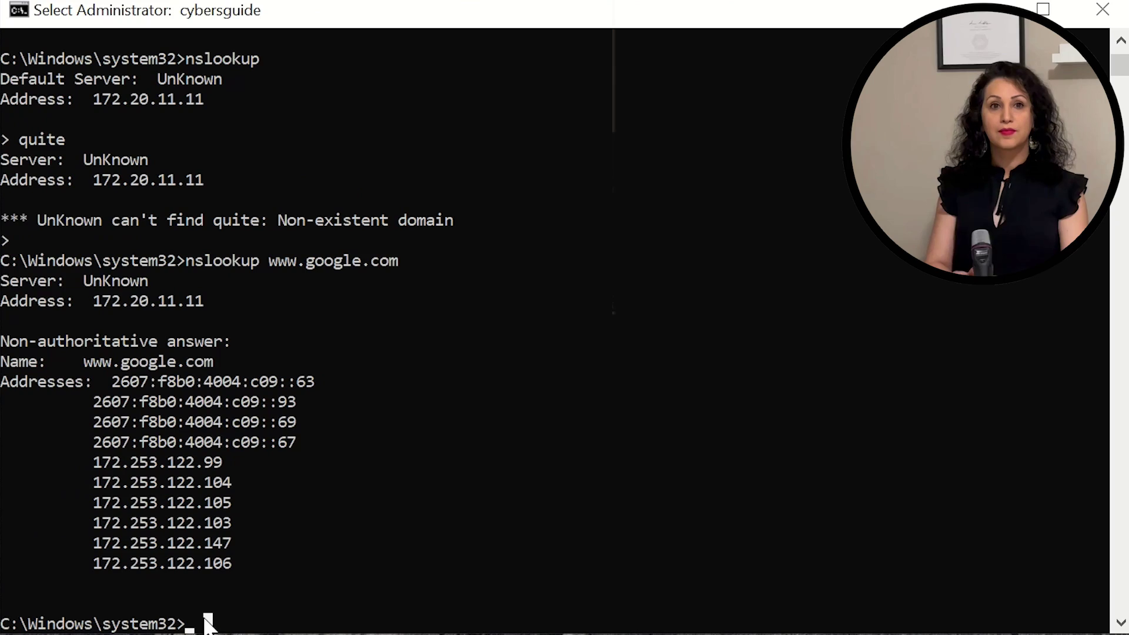
type("netstat")
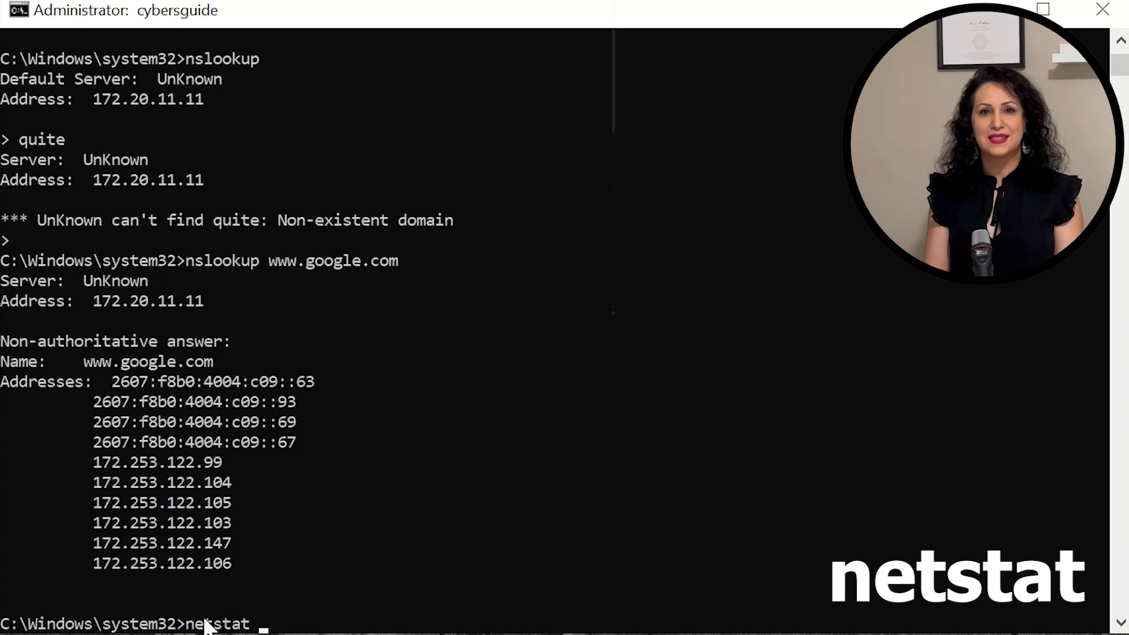
type(" -an")
Run netstat -an and select the header row of the connection table
key("Return")
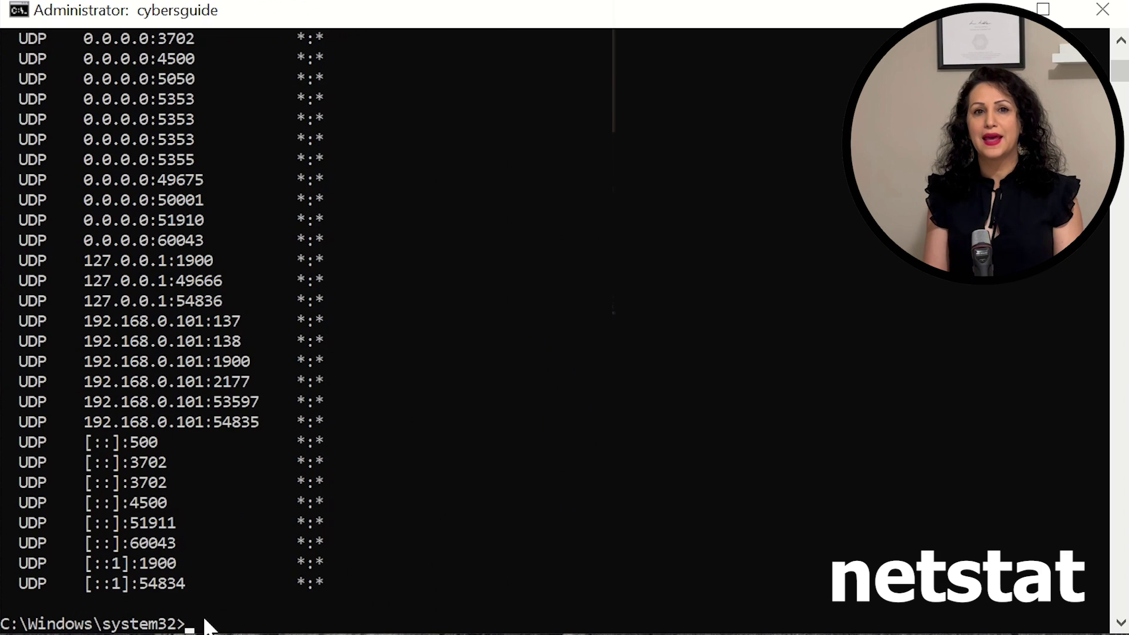
scroll(221, 588, "up", 5)
scroll(220, 589, "up", 4)
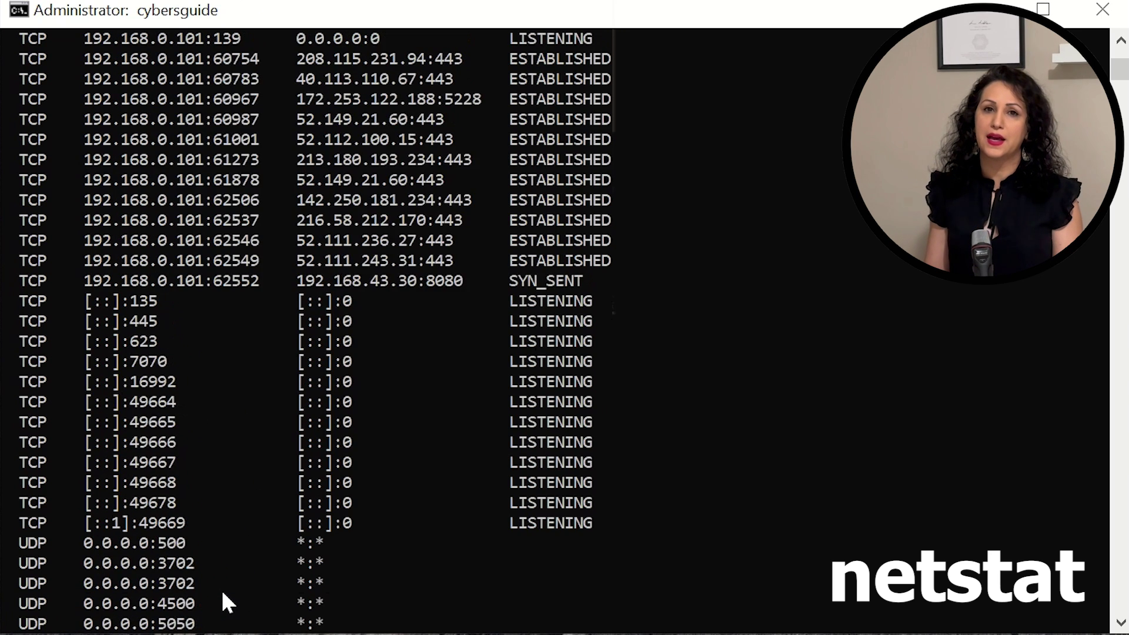
scroll(220, 589, "up", 3)
scroll(221, 589, "up", 6)
scroll(222, 589, "up", 8)
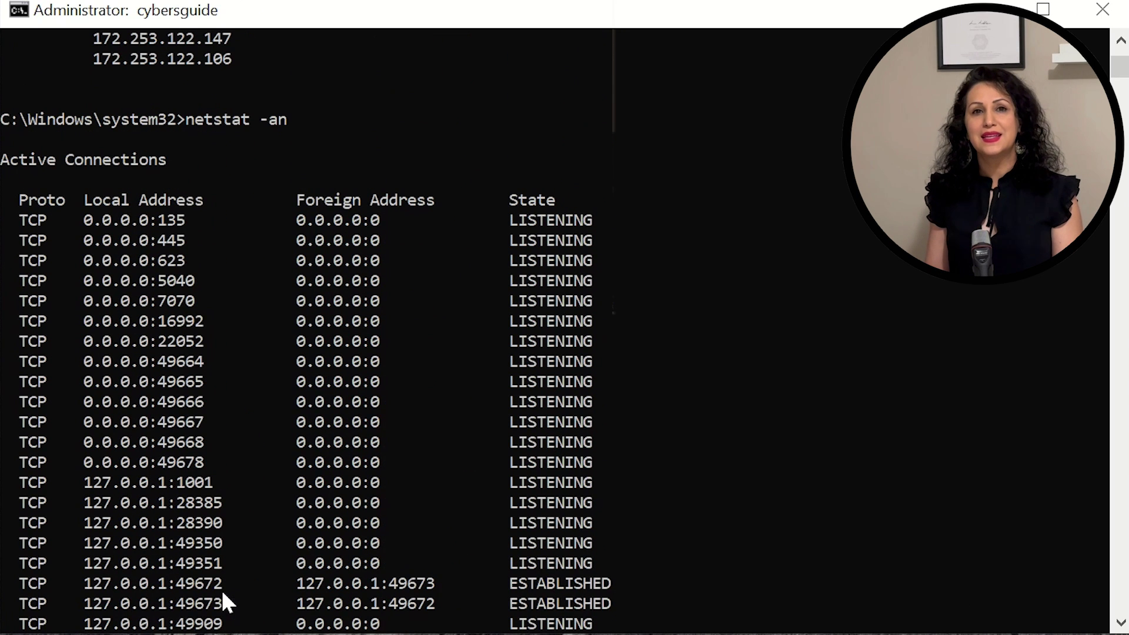
left_click_drag(570, 199, 2, 201)
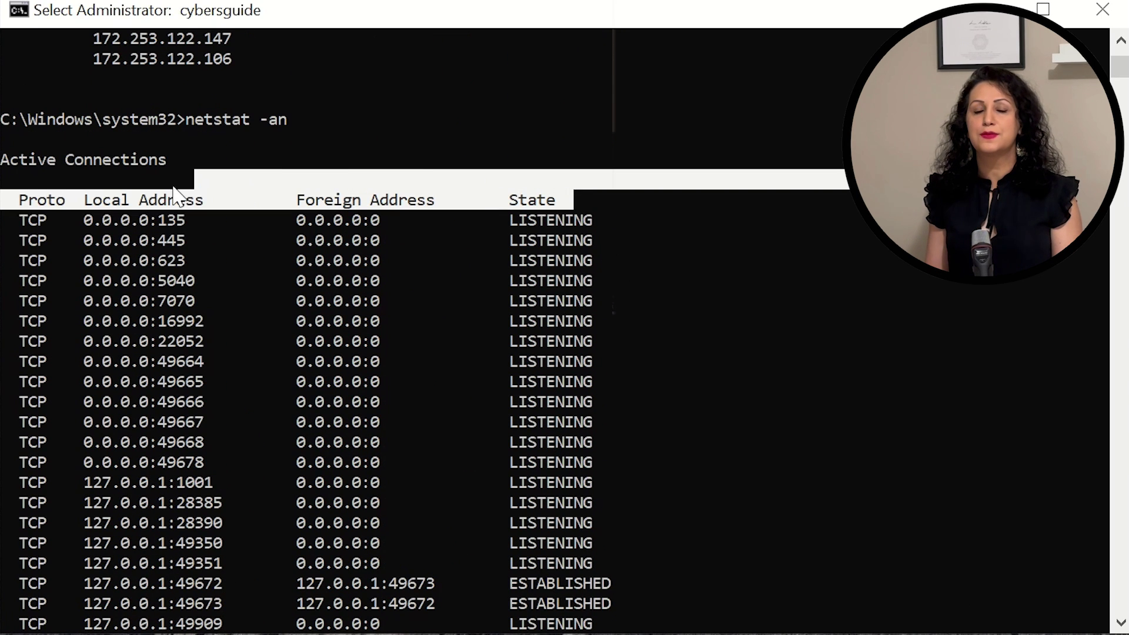
scroll(159, 291, "down", 4)
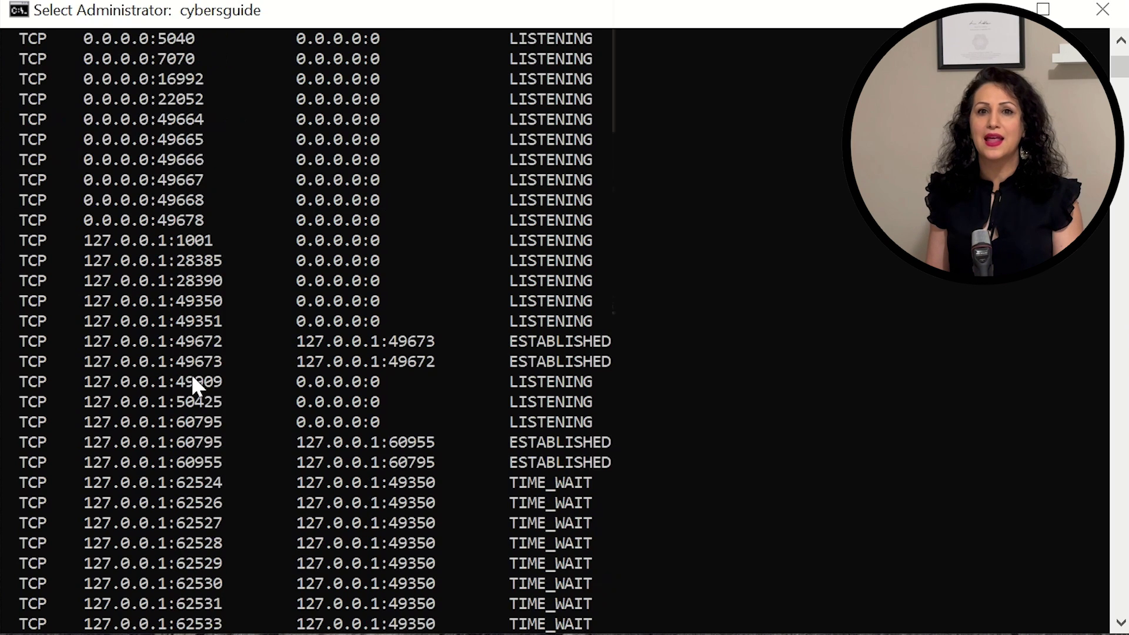
scroll(192, 373, "down", 9)
scroll(218, 446, "down", 6)
scroll(223, 485, "down", 3)
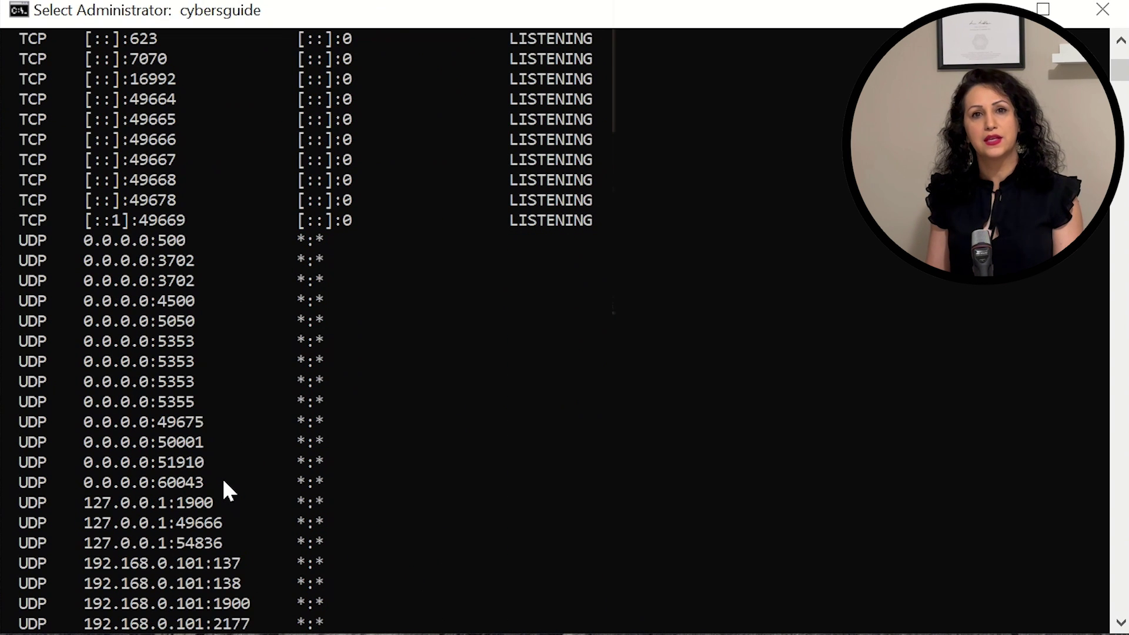
scroll(222, 485, "down", 2)
scroll(227, 476, "down", 3)
scroll(232, 481, "down", 6)
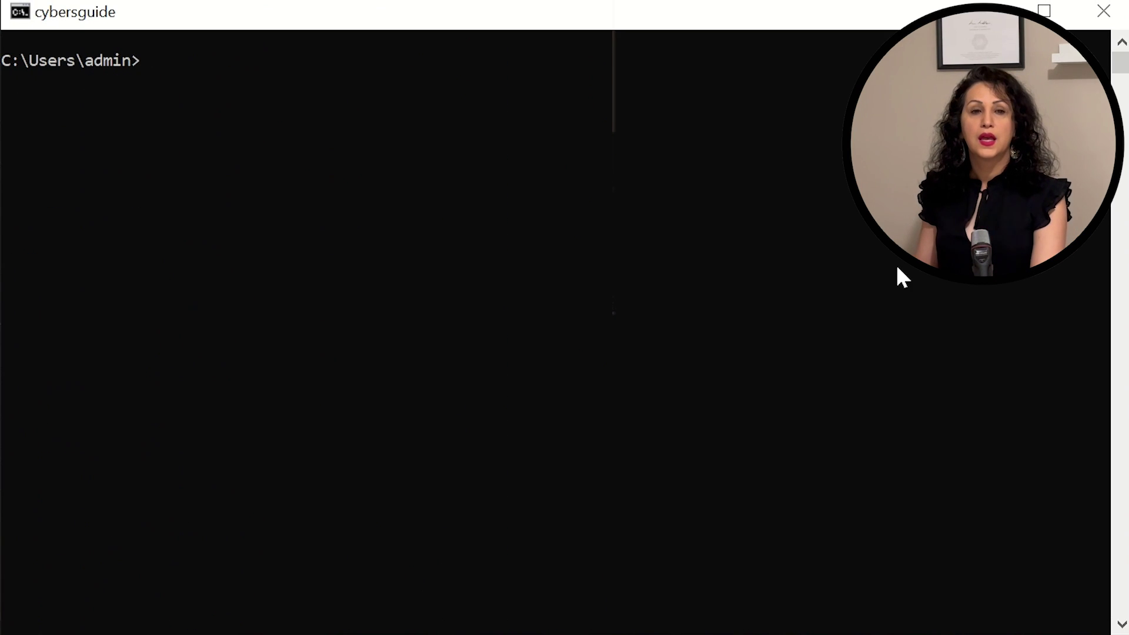
type("ping 8")
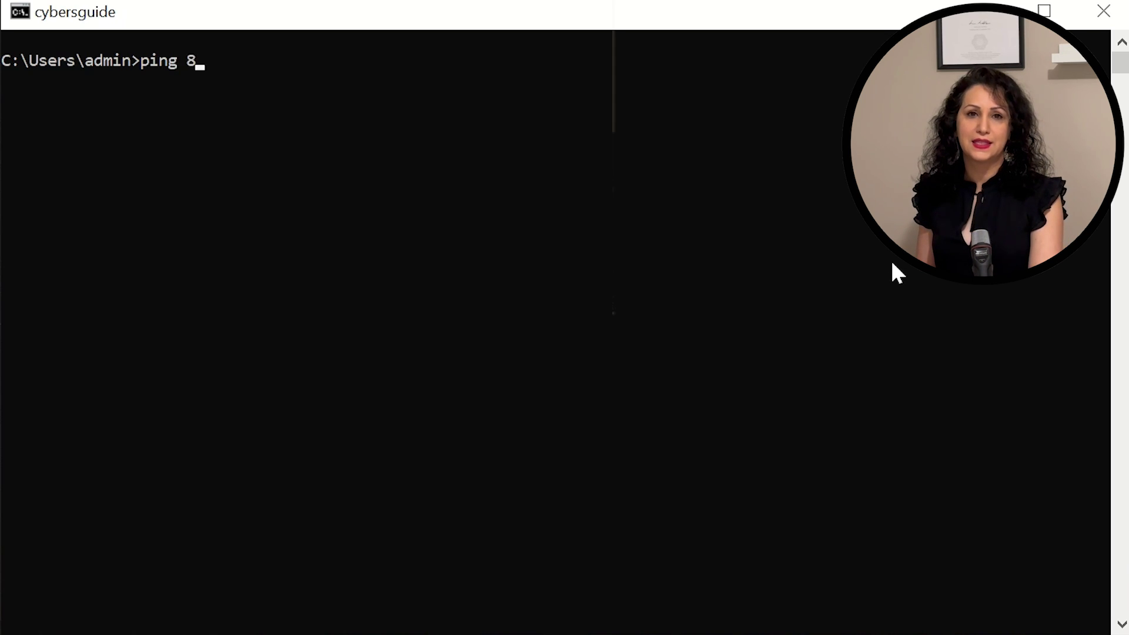
type(".8.8.8")
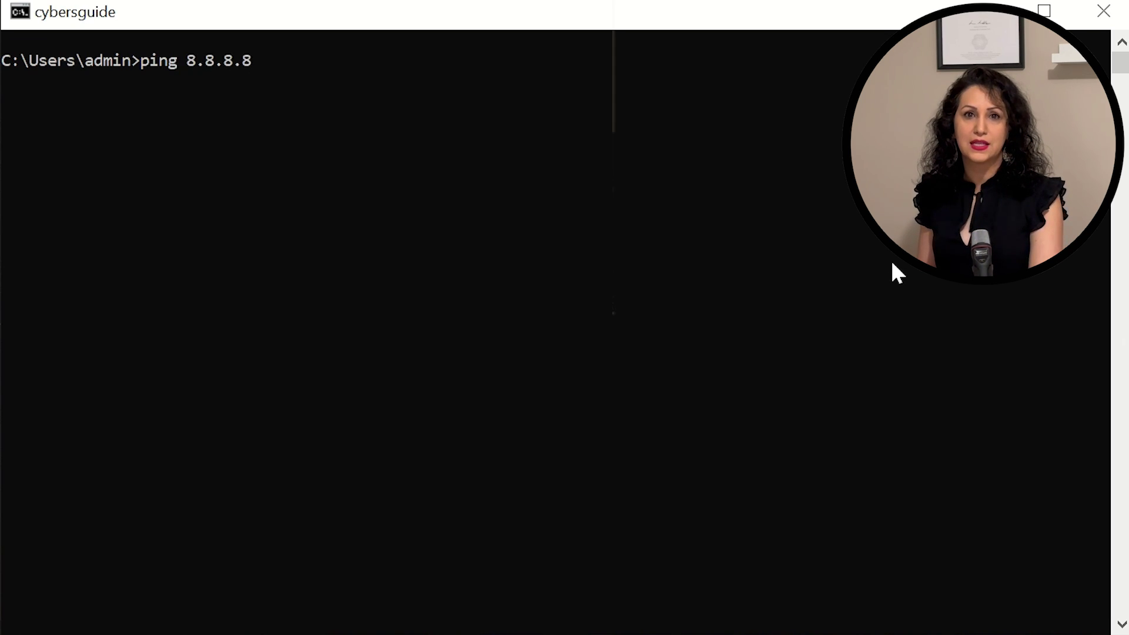
key("Return")
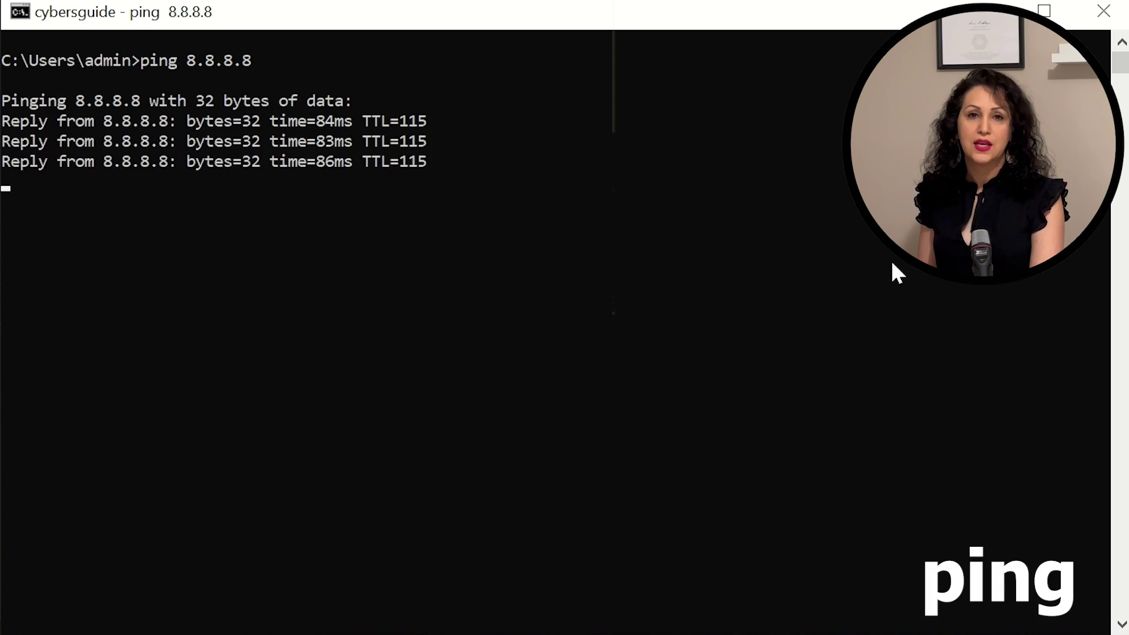
type("ping www.google.com")
key("Return")
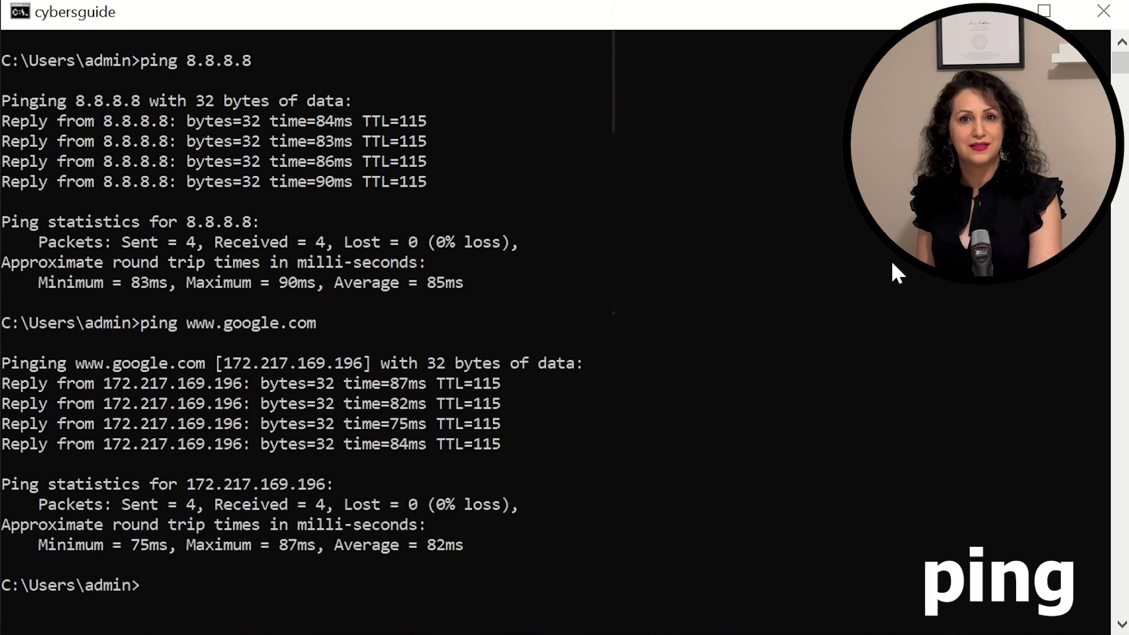
type("tra")
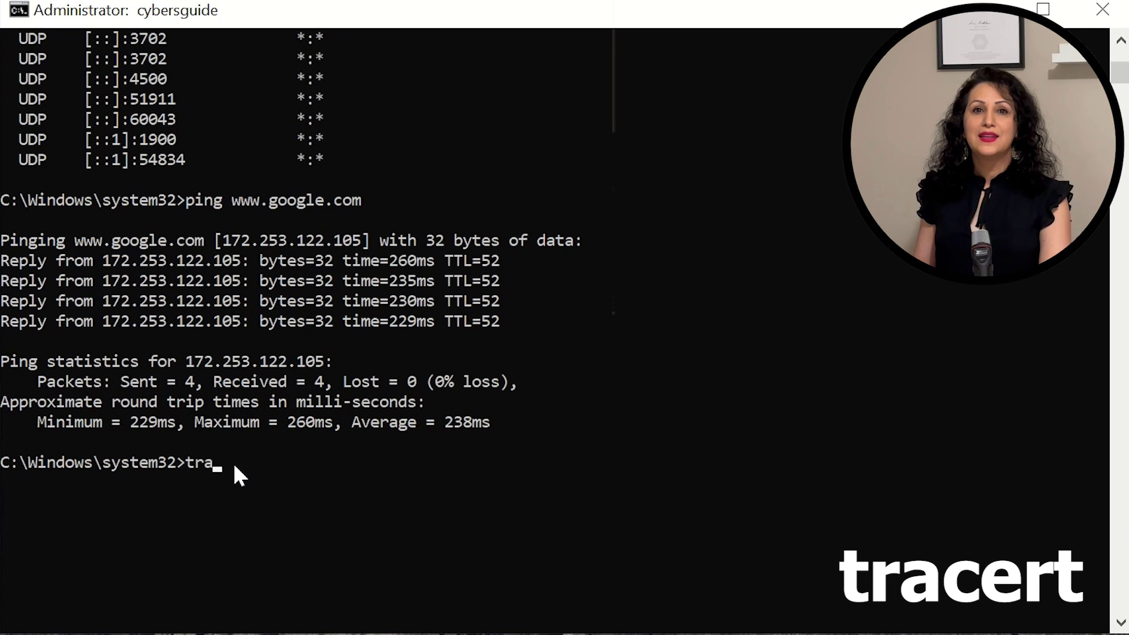
type("cert")
key("Return")
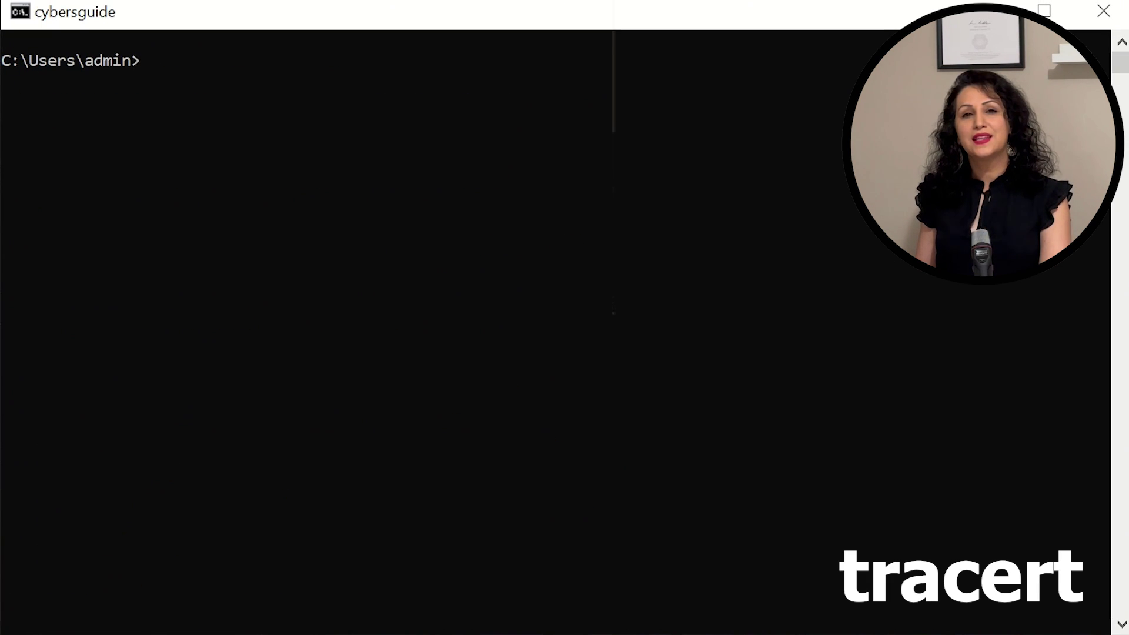
type("tracert 8.8.8.8")
key("Return")
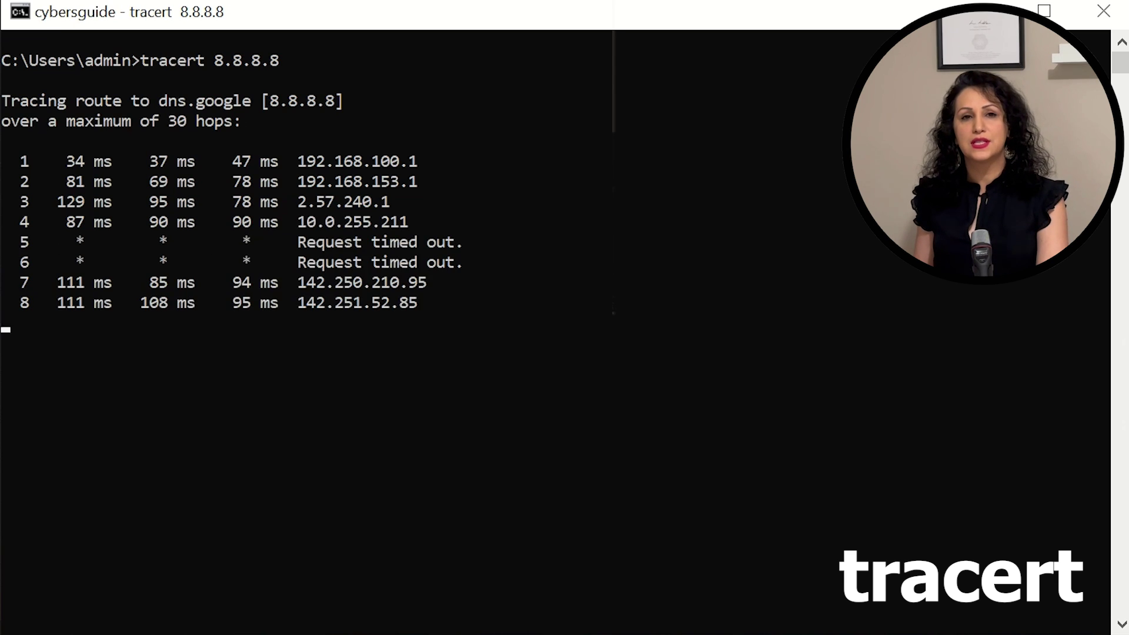
type("tracert www.google.com")
key("Return")
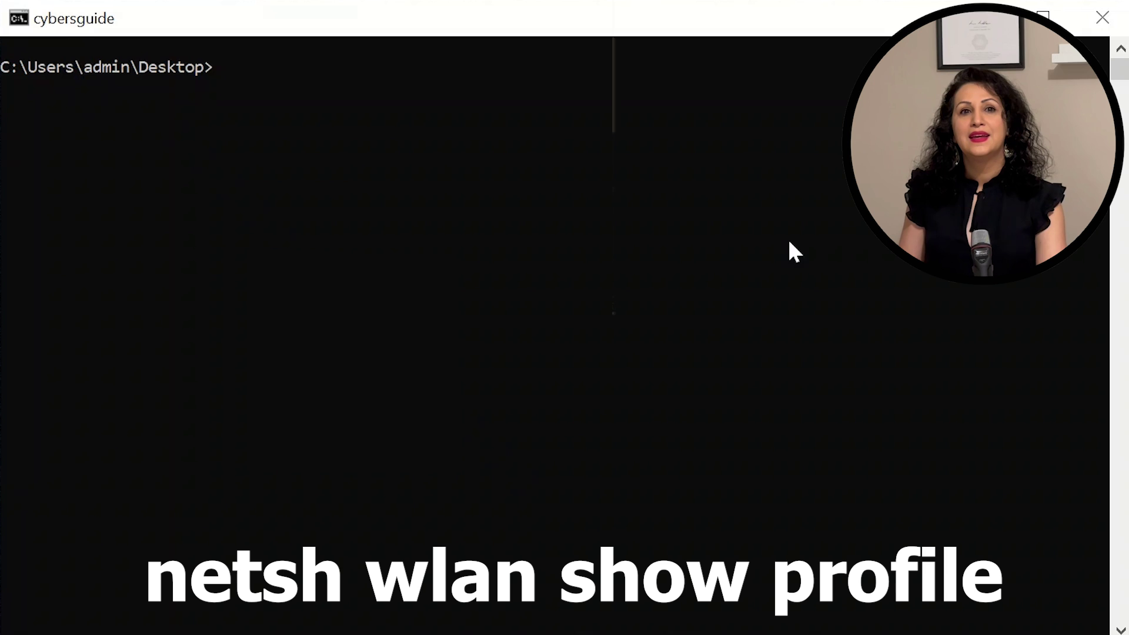
type("netsh ")
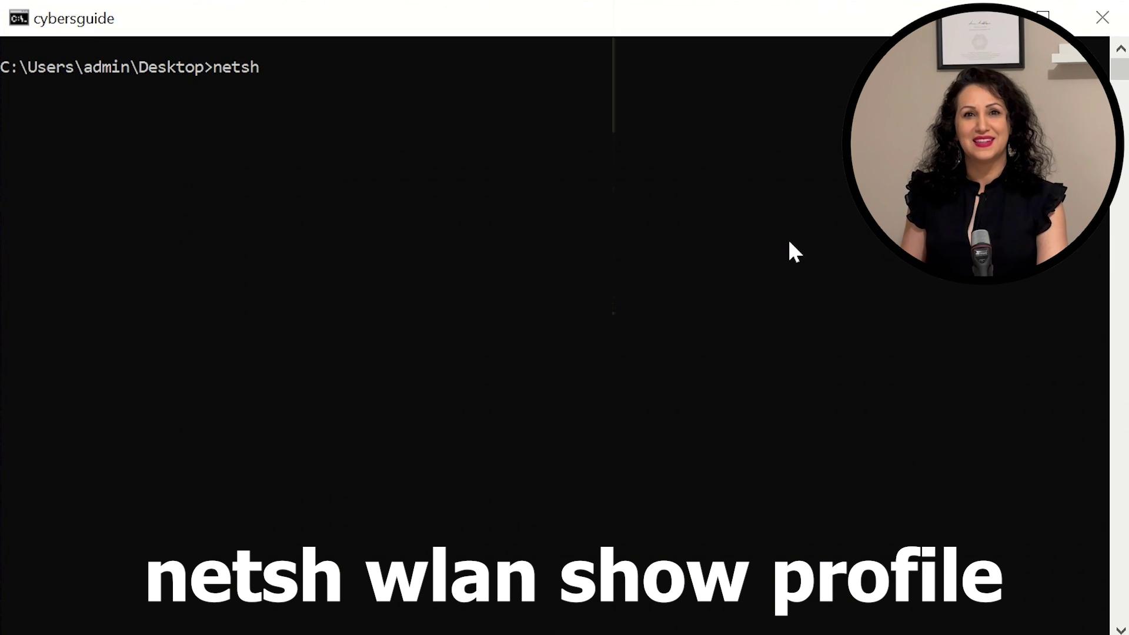
type("wlan sh")
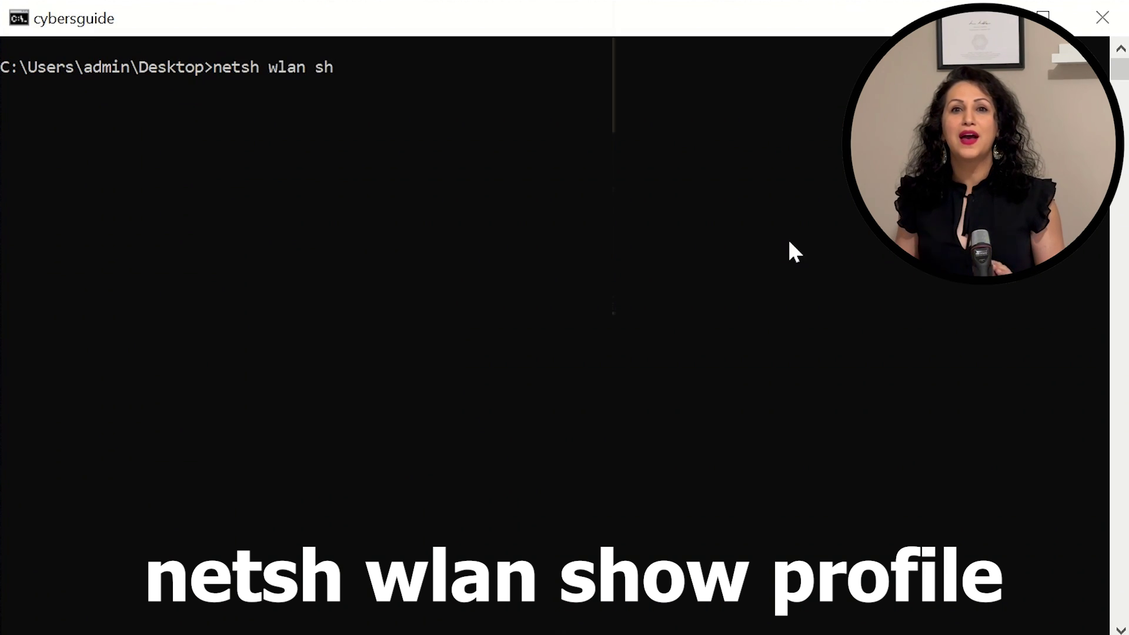
type("ow profile")
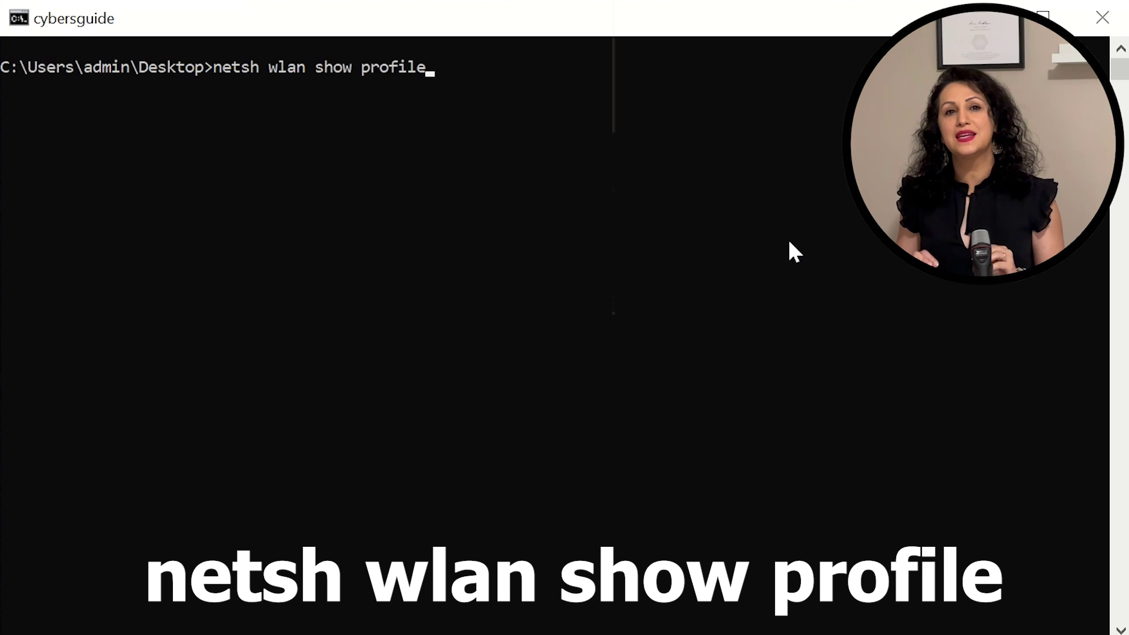
key("Return")
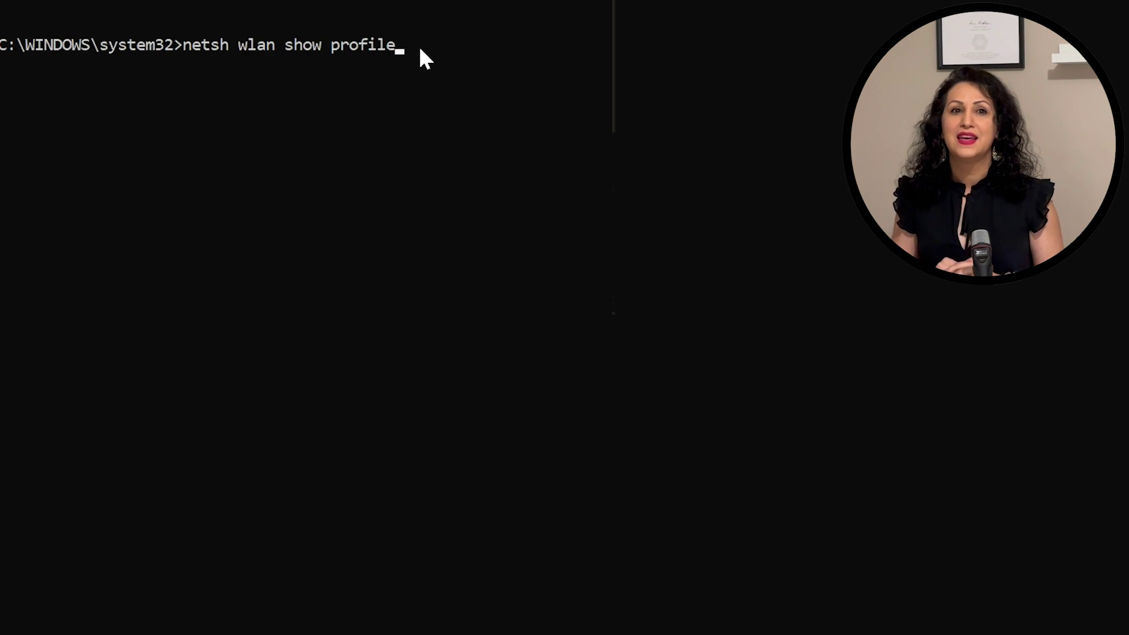
key("Return")
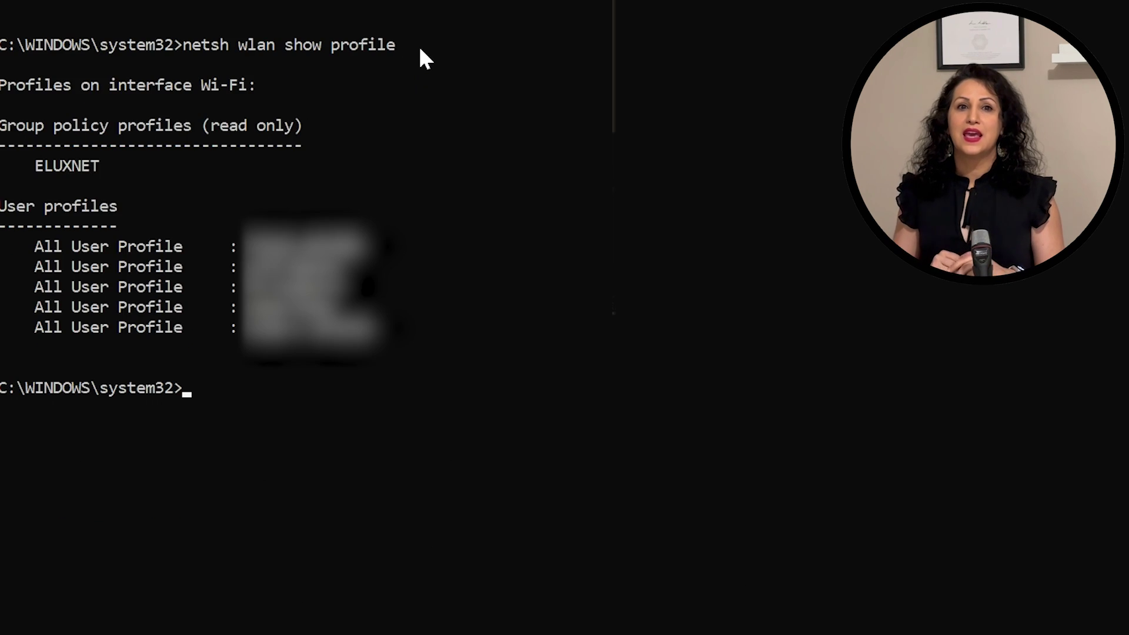
key("Up")
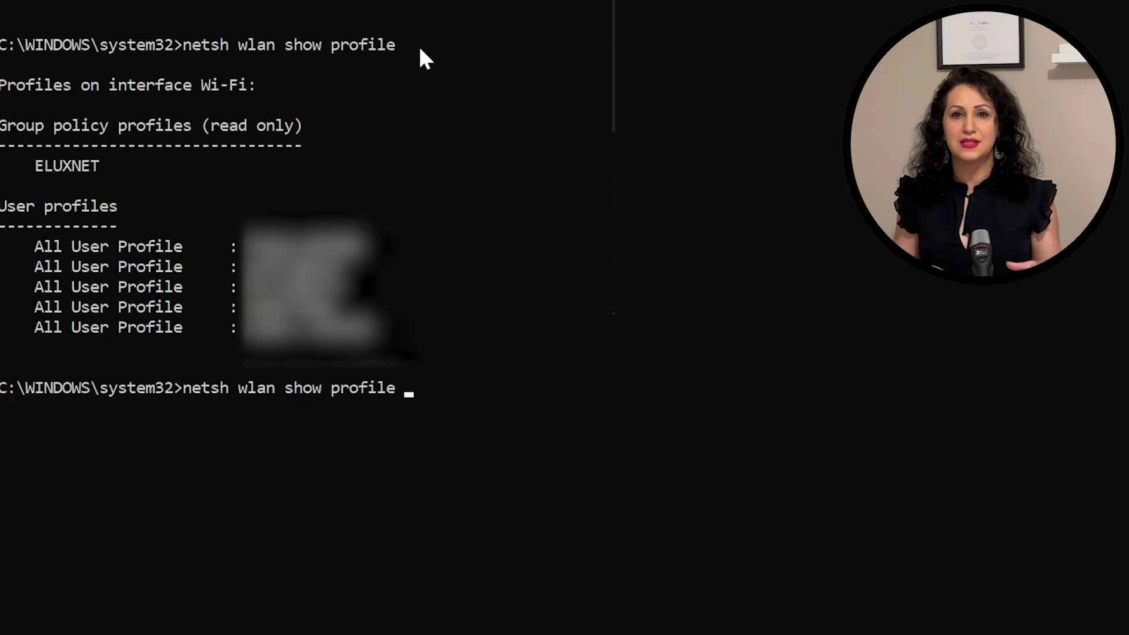
type("PC-Support key=cl")
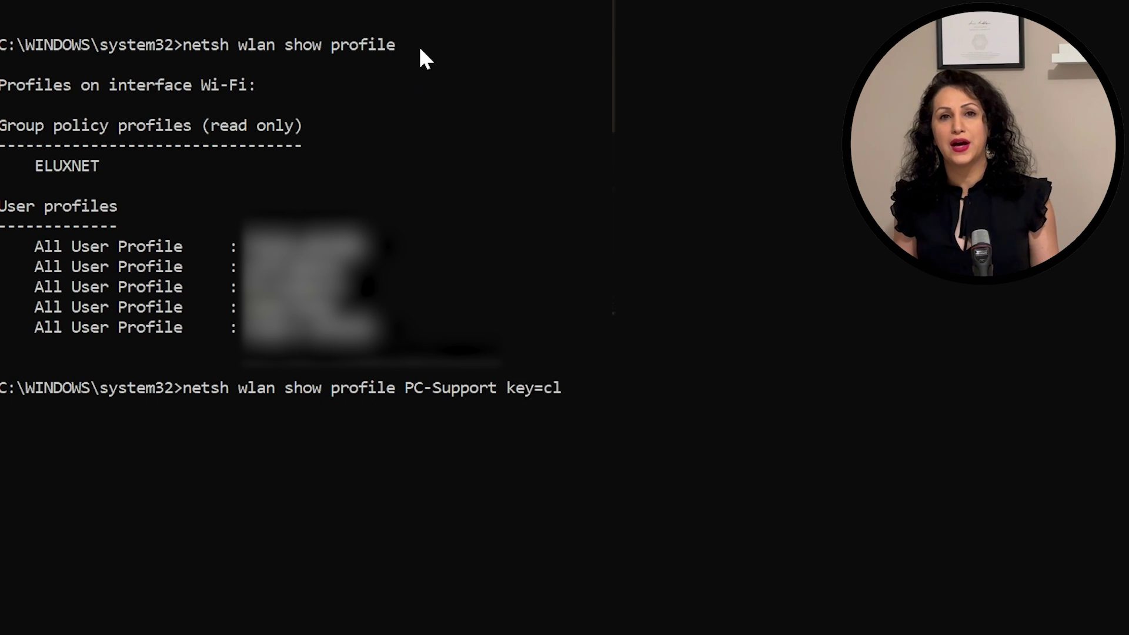
type("ear")
key("Return")
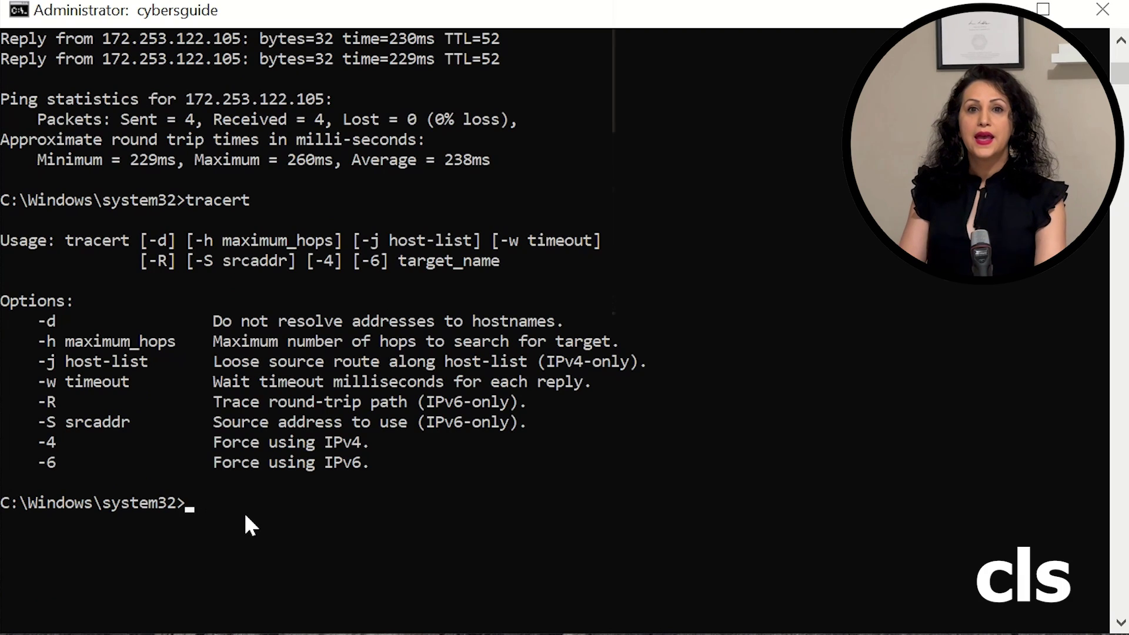
type("c")
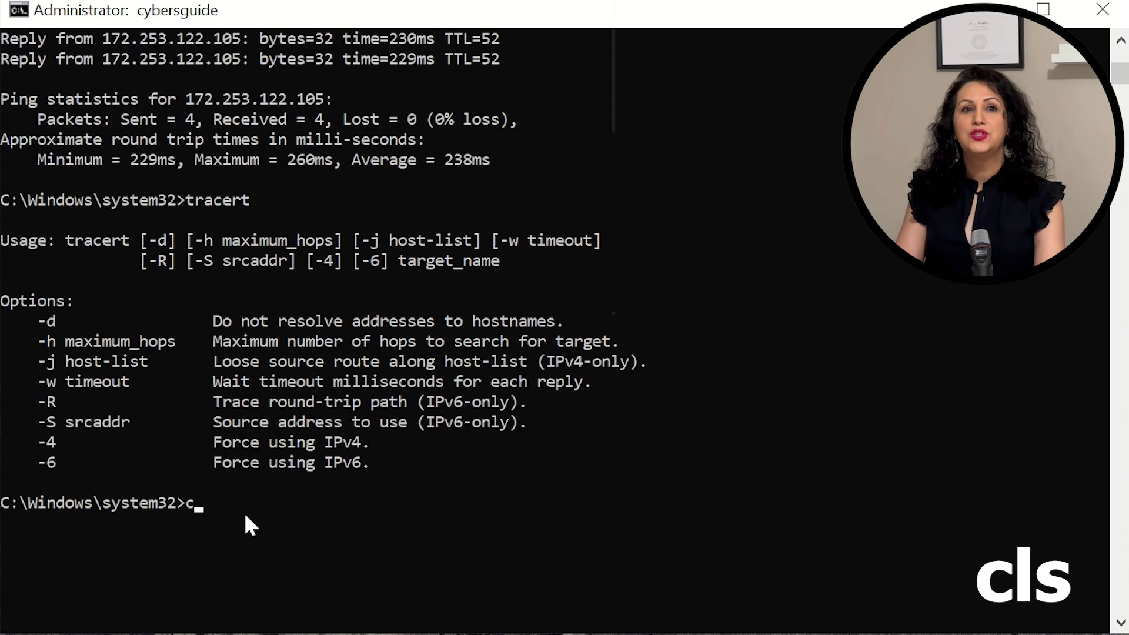
type("ls")
Run cls to wipe all previous output from the console
key("Return")
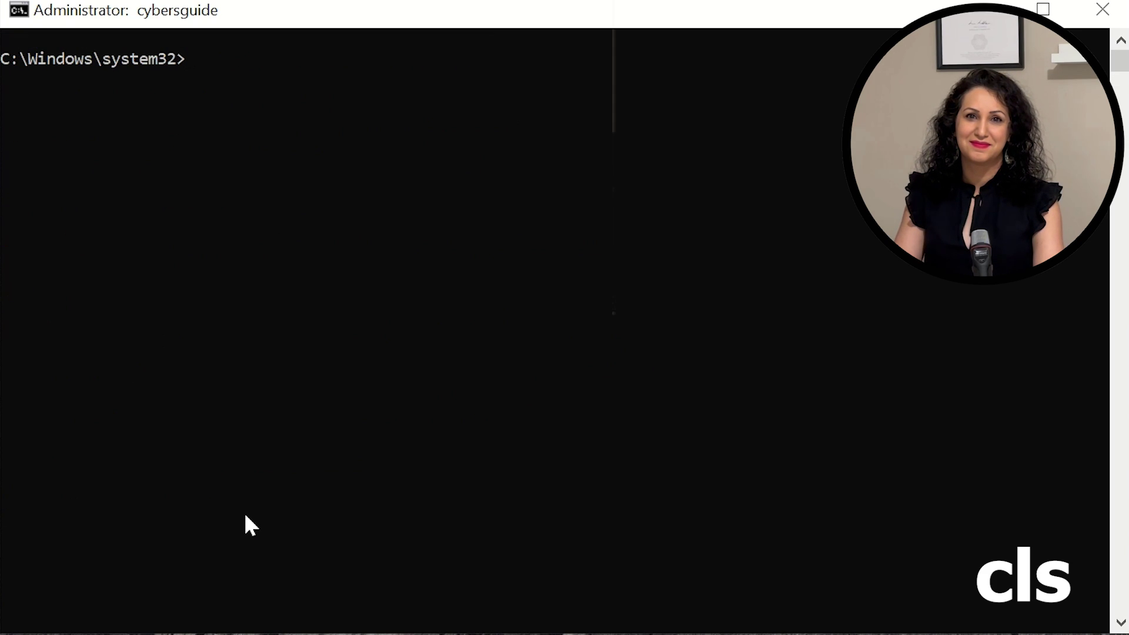
type("sys")
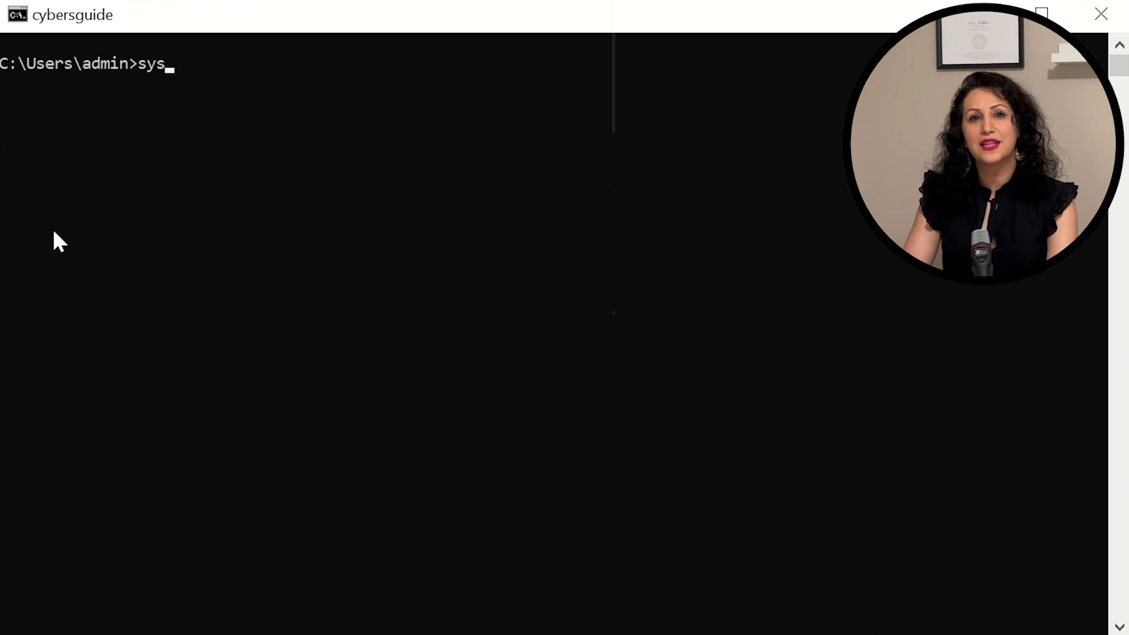
type("temreset ")
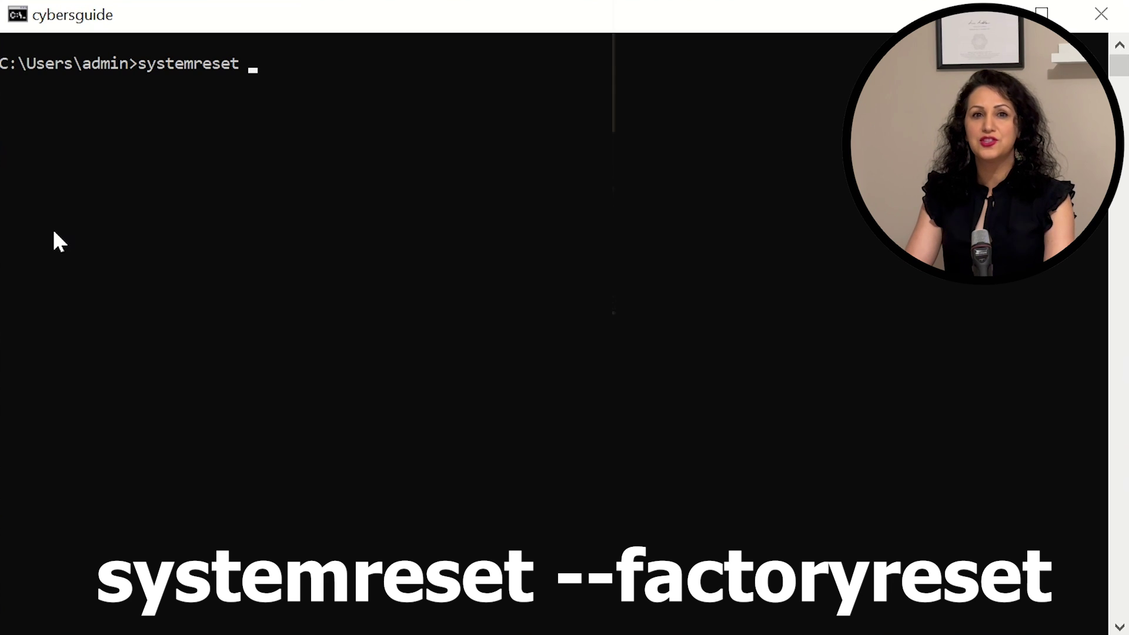
type("--factoryreset")
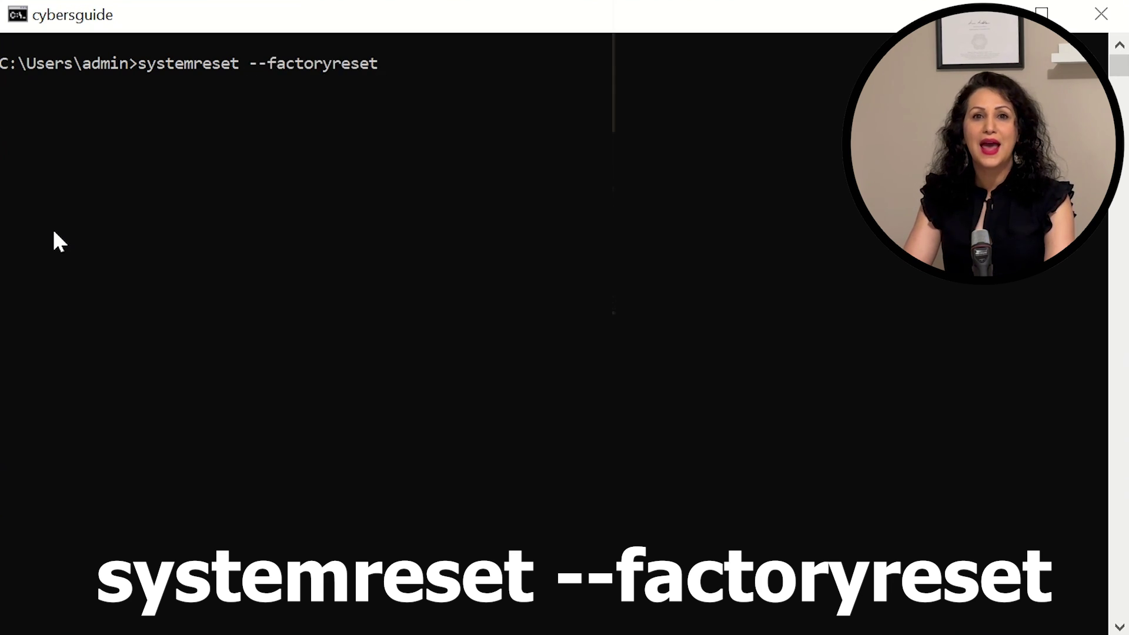
Run systemreset --factoryreset to bring up the Choose an option reset screen
key("Return")
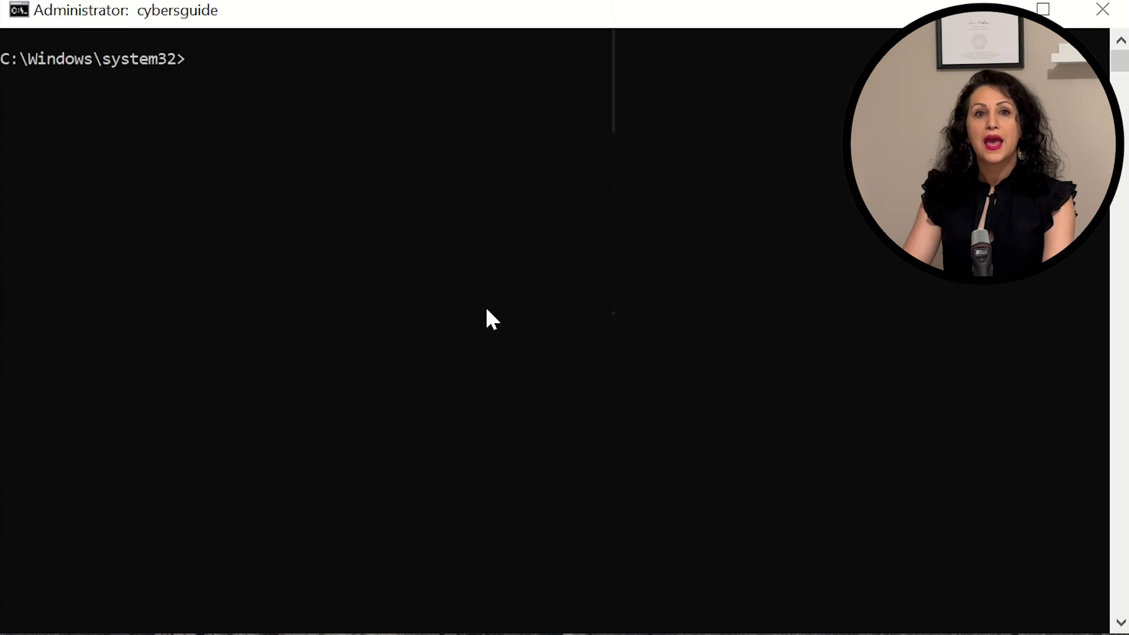
type("curl")
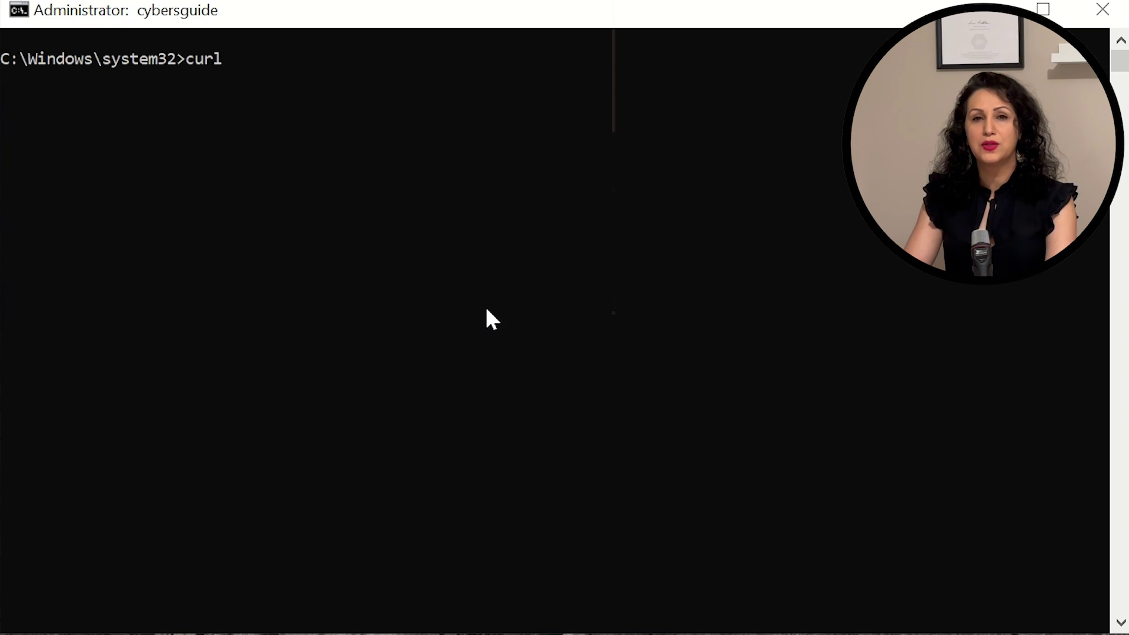
type(" qren")
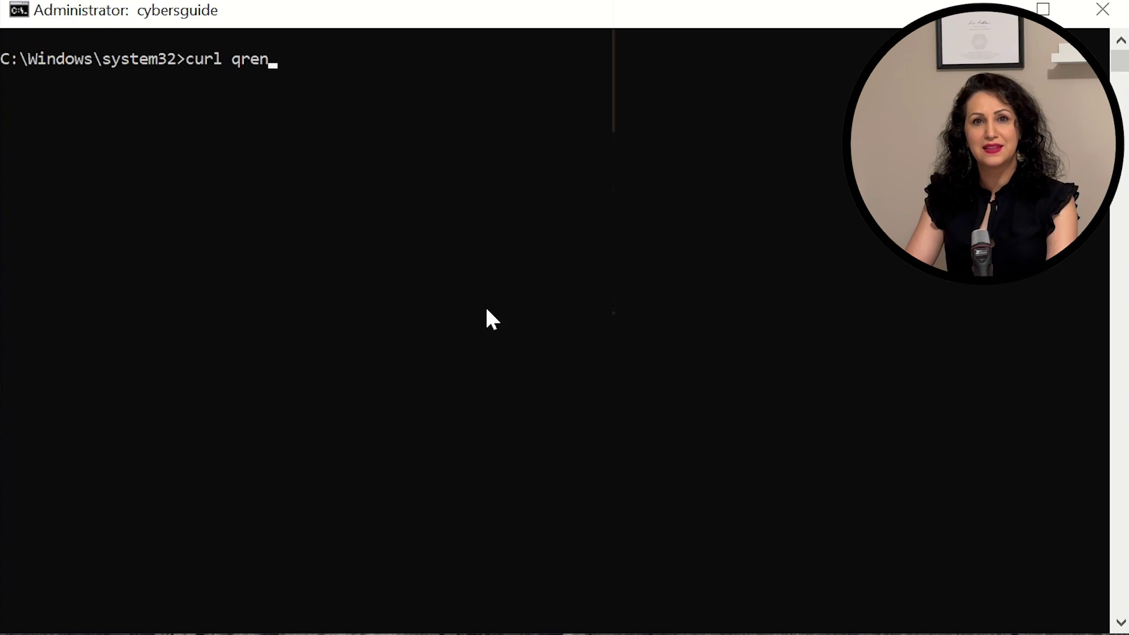
type("co.de")
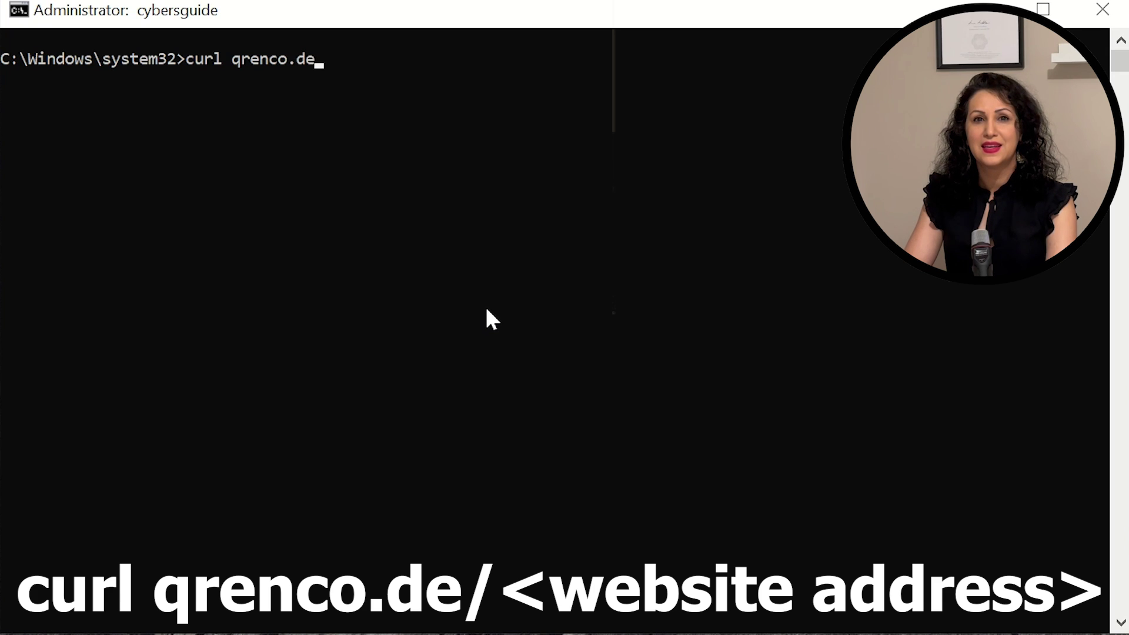
type("/https:")
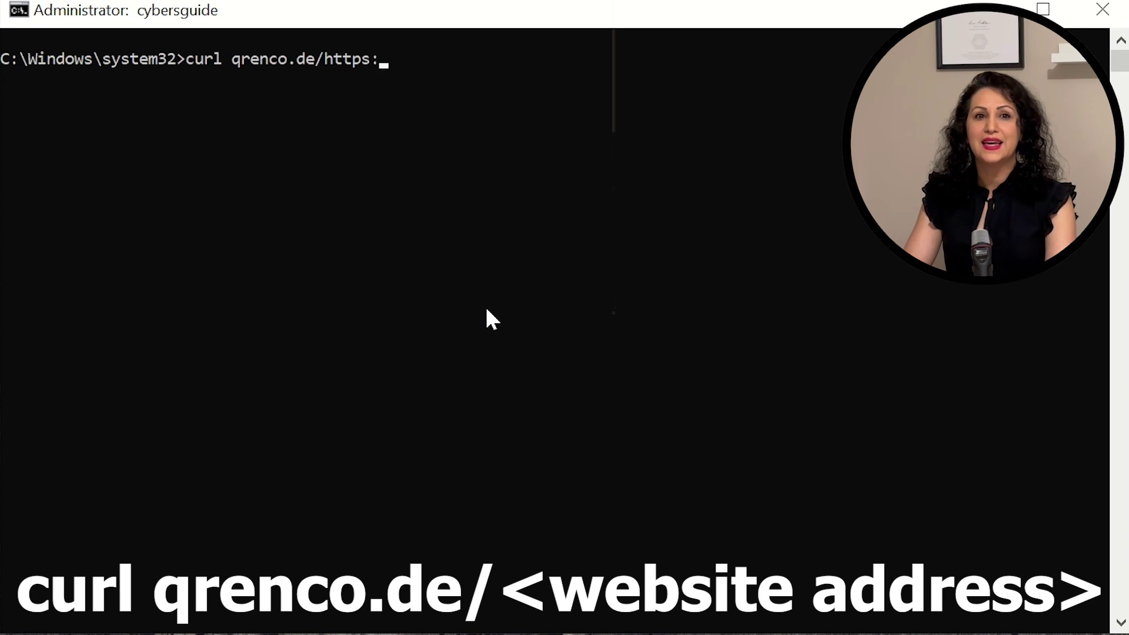
type("//c")
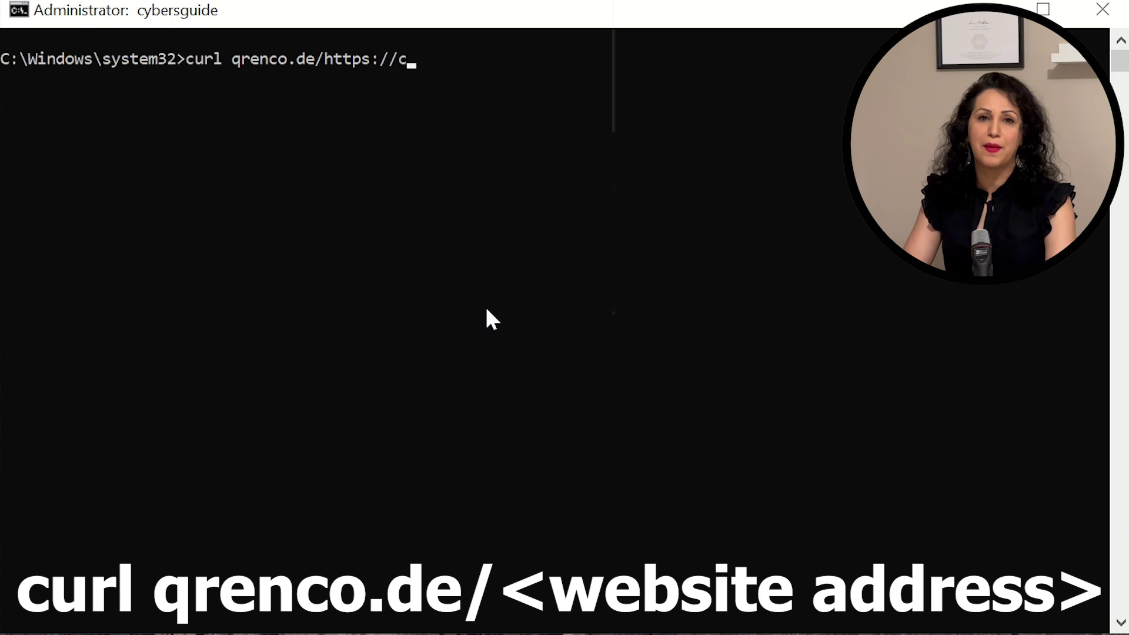
type("ybersguide")
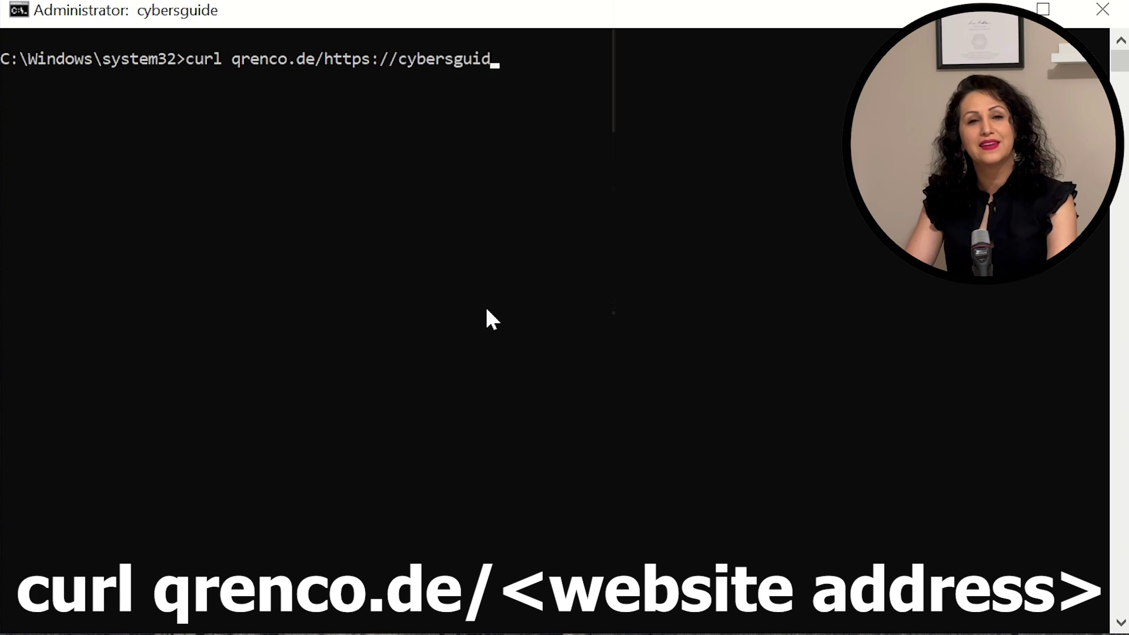
type(".com")
key("Return")
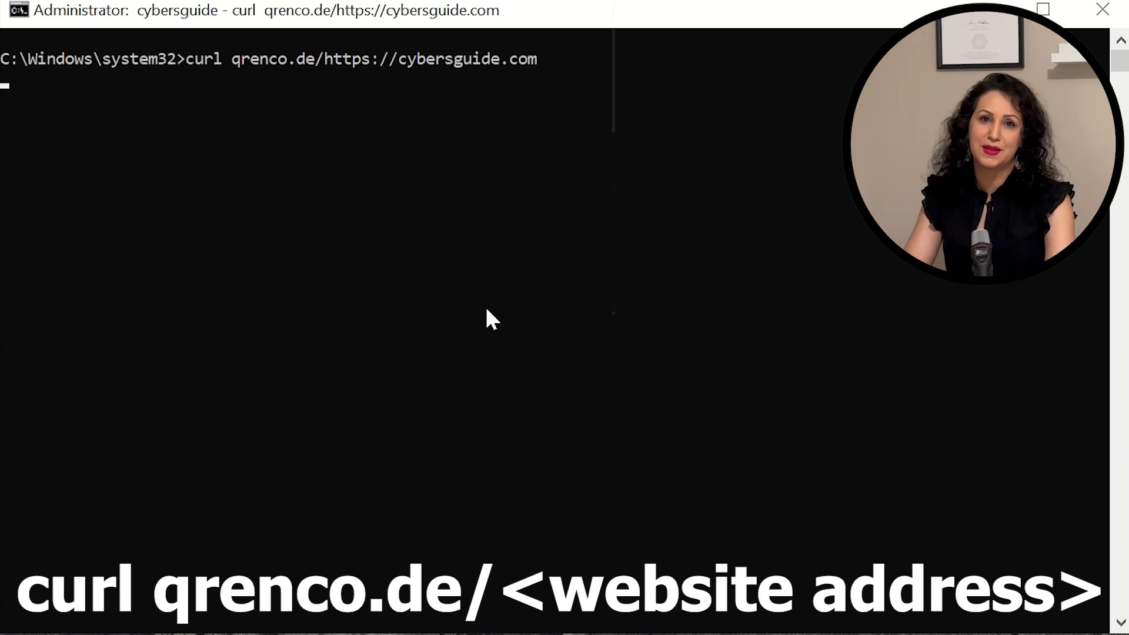
left_click_drag(340, 277, 145, 304)
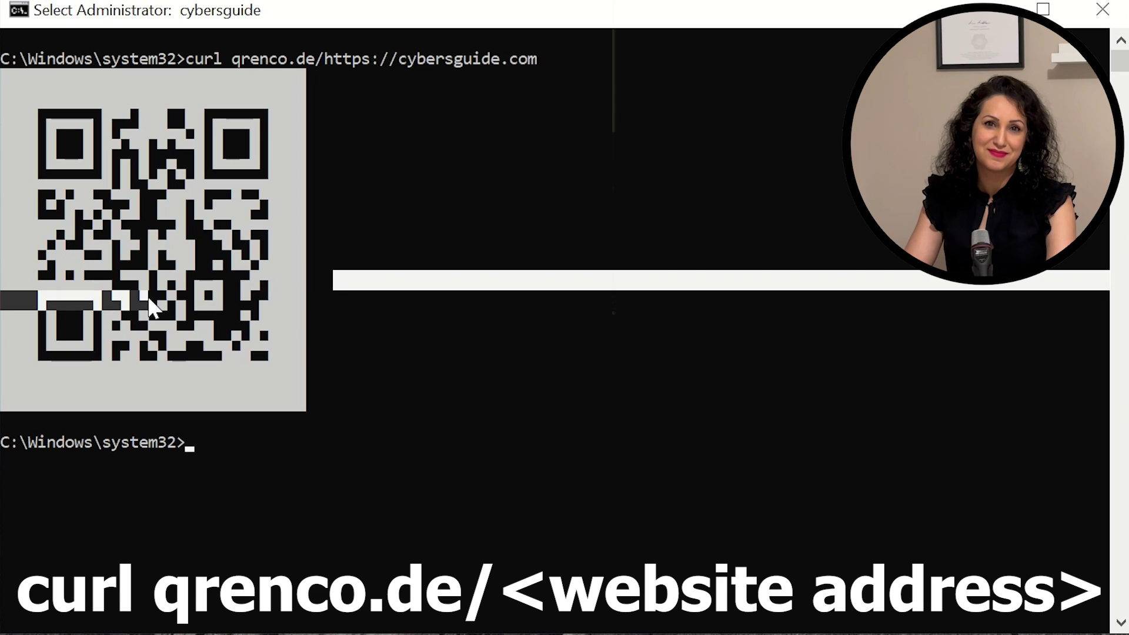
left_click(355, 347)
Clear the selection and return focus to the system32 prompt beneath the QR code
left_click(286, 462)
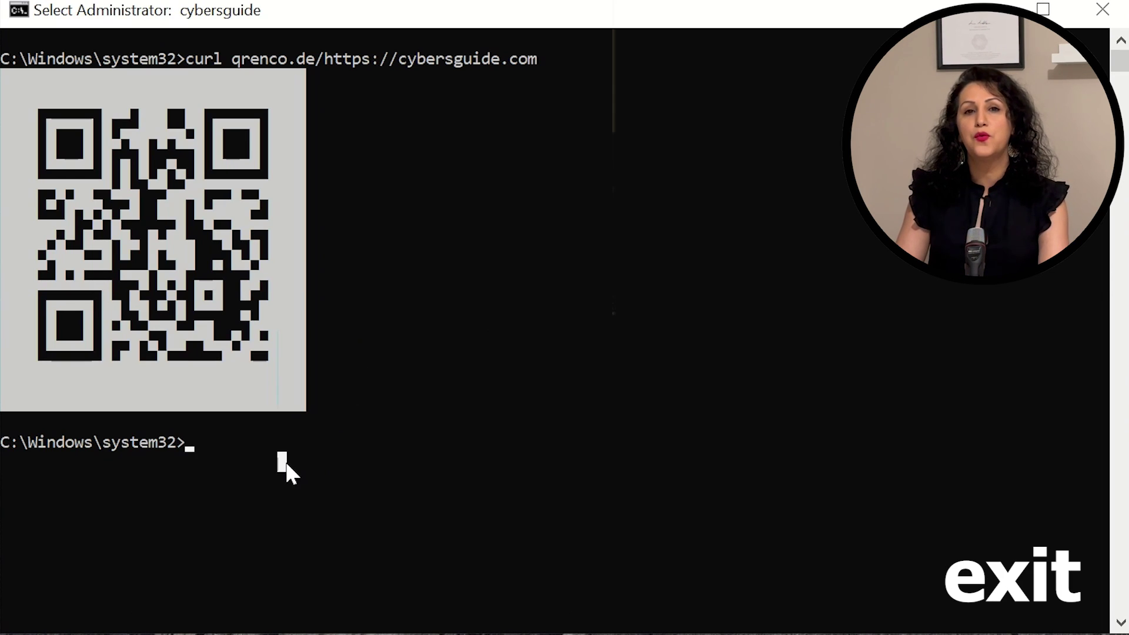
type("exit")
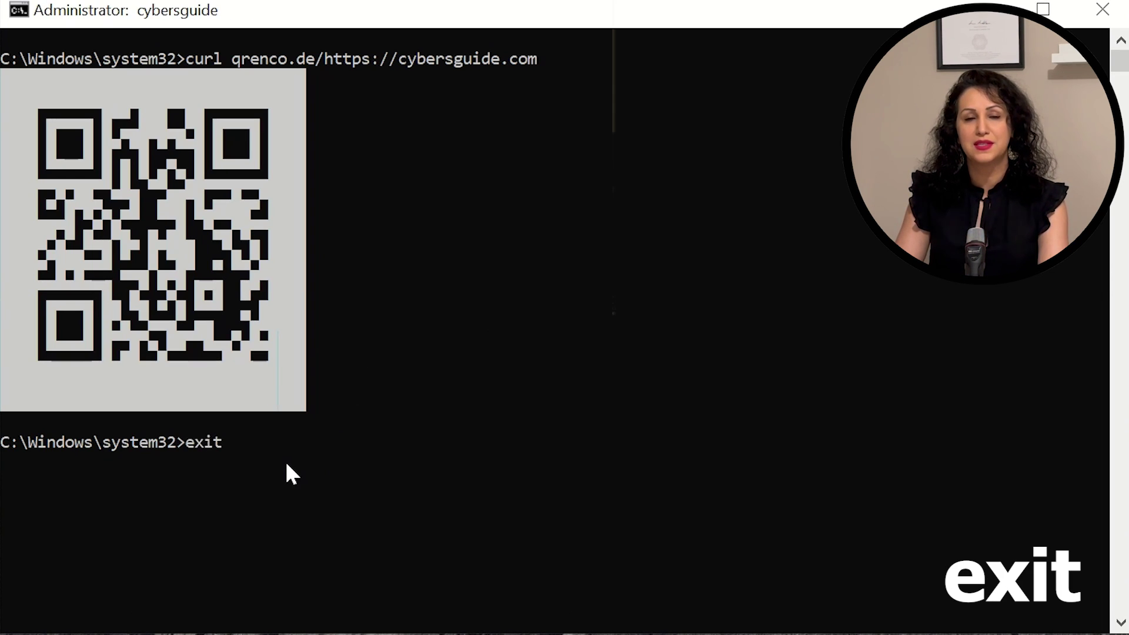